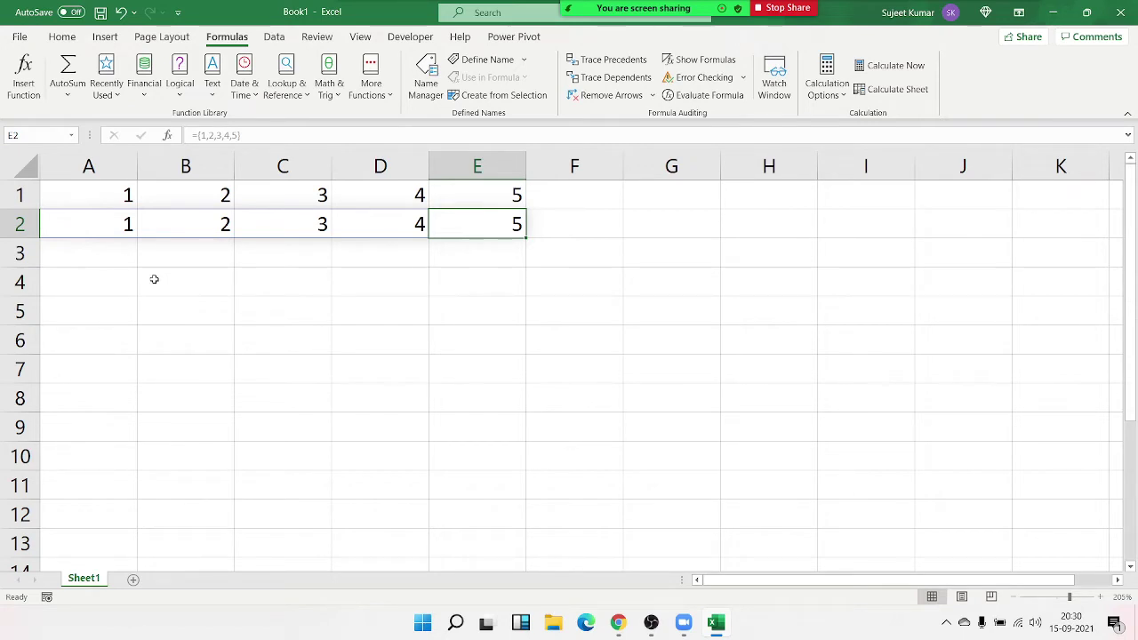
Enter the person's first name in capital letters in cell A4
click(93, 212)
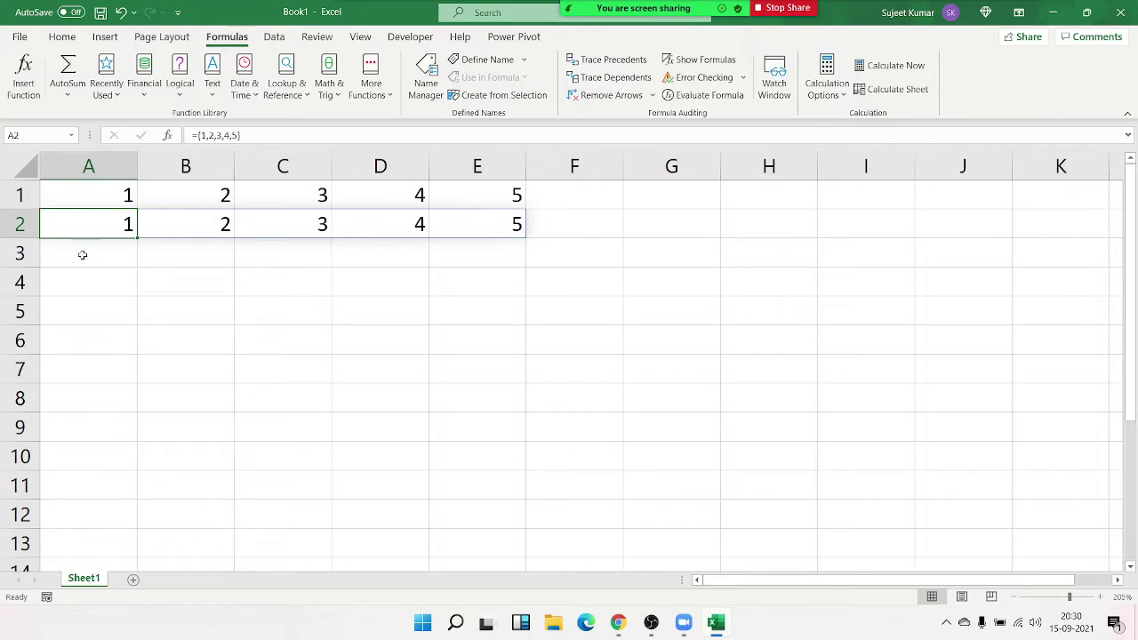
click(99, 298)
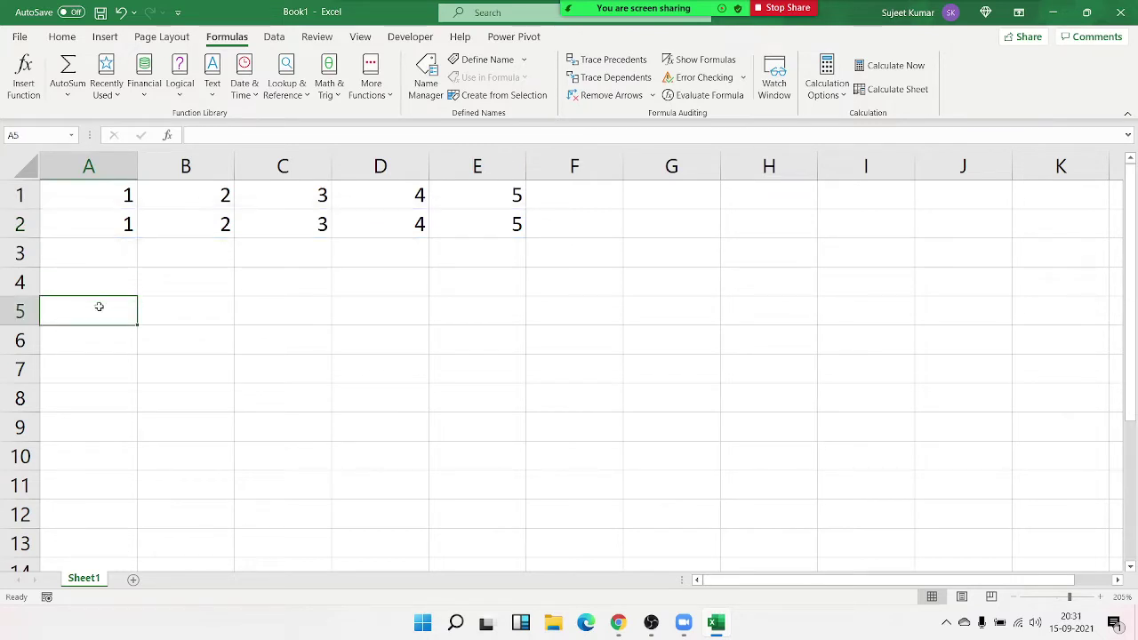
click(127, 285)
text(SU)
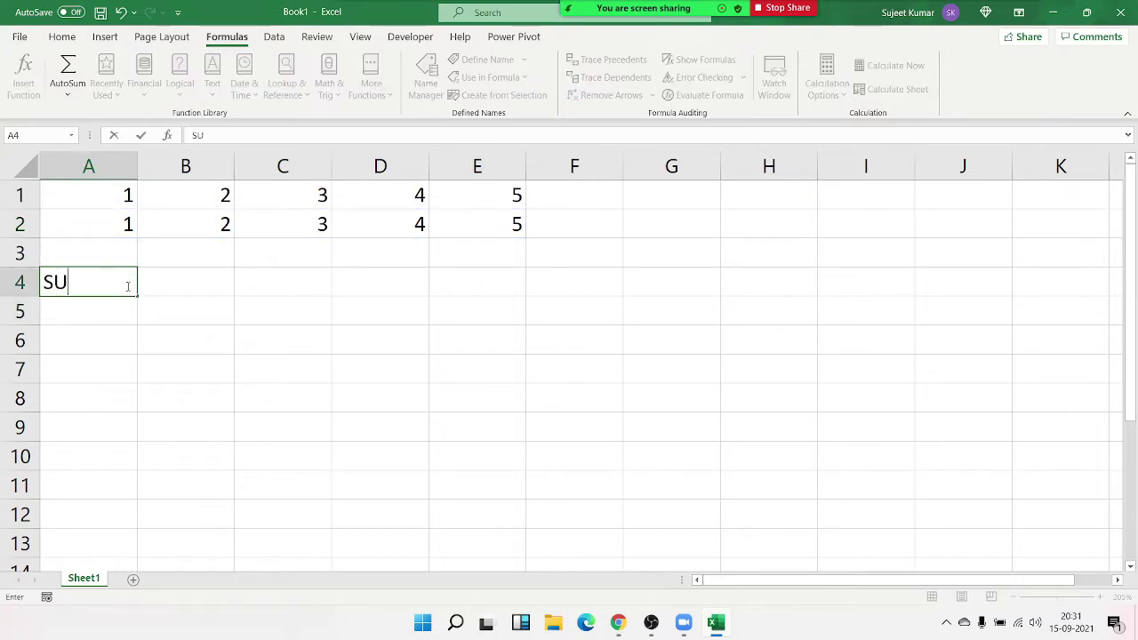
text(JEET)
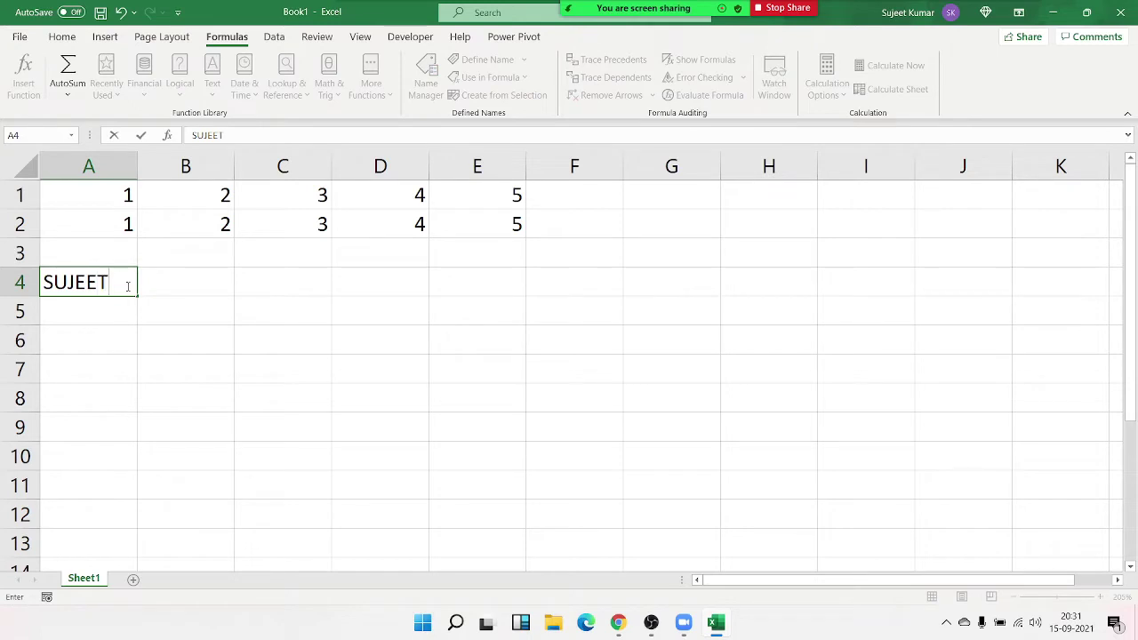
key(Tab)
Enter the individual letters of the name by hand, one per cell, across B5:G5
key(Down)
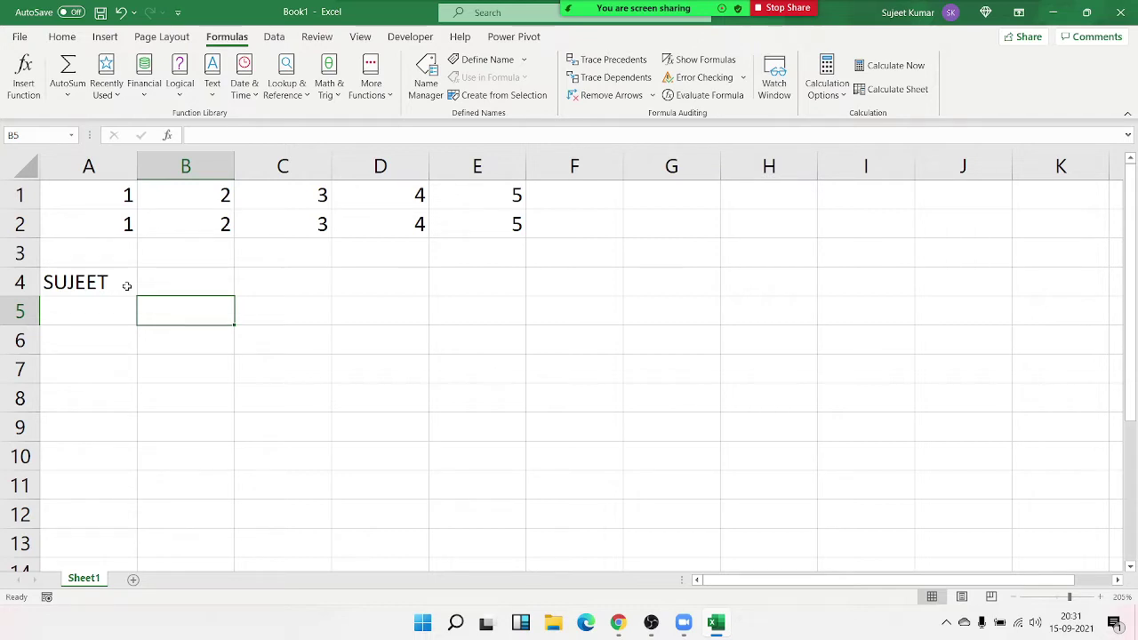
text(S)
key(Tab)
text(U)
key(Tab)
text(J)
key(Tab)
text(E)
key(Tab)
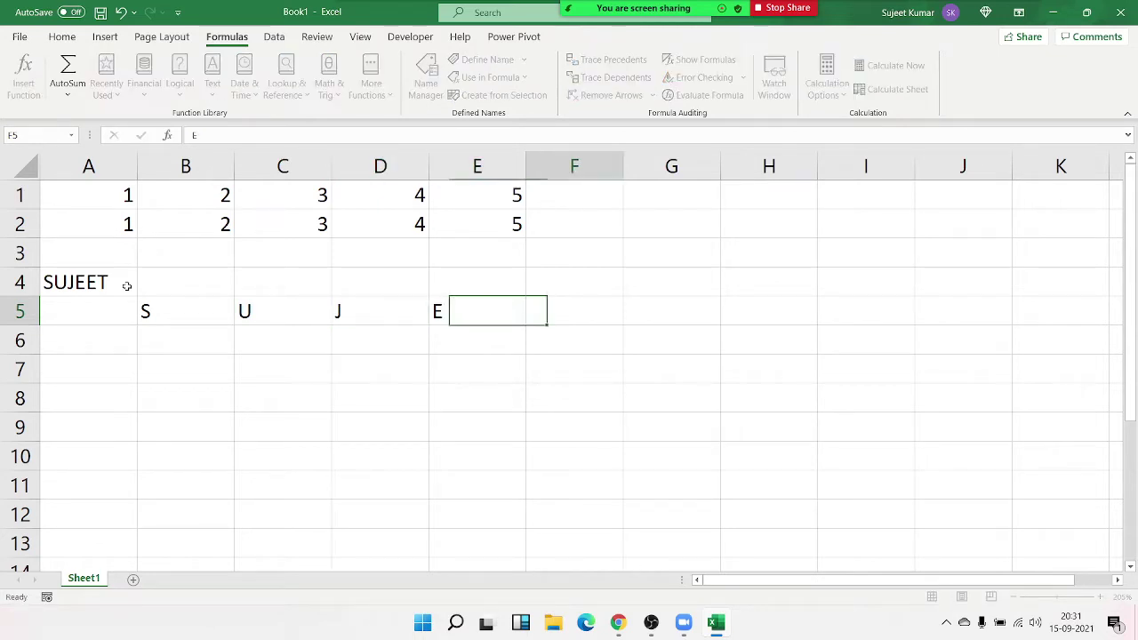
text(E)
key(Tab)
text(T)
key(Return)
key(Up)
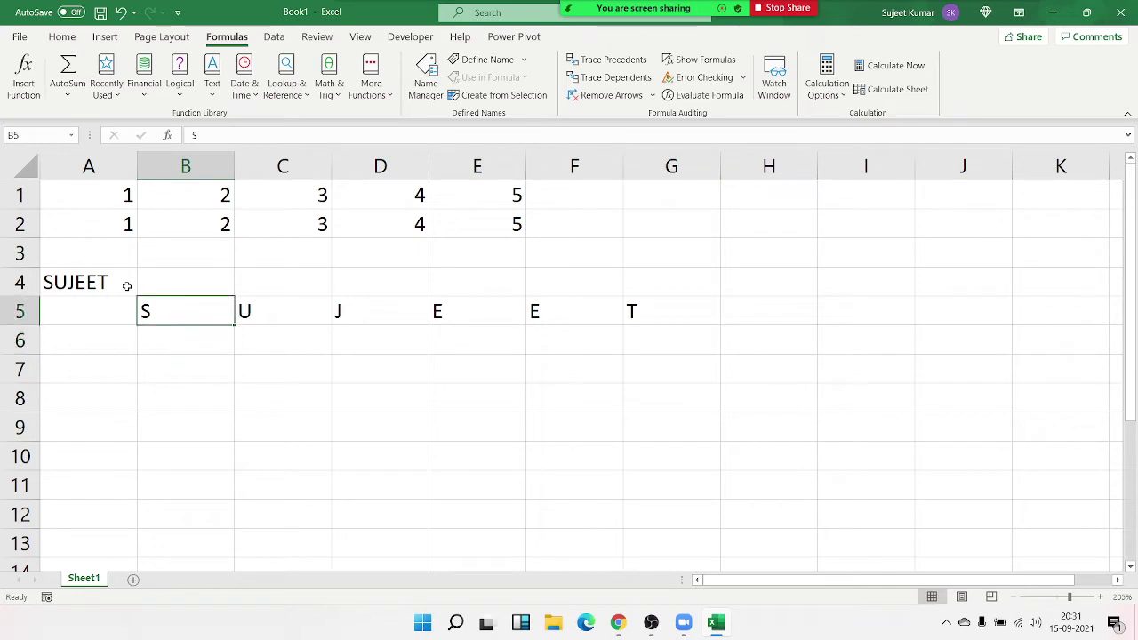
Examine the name in A4 and its separate letters across B5:G5
key(Left)
key(Up)
key(Right)
key(Down)
key(Right)
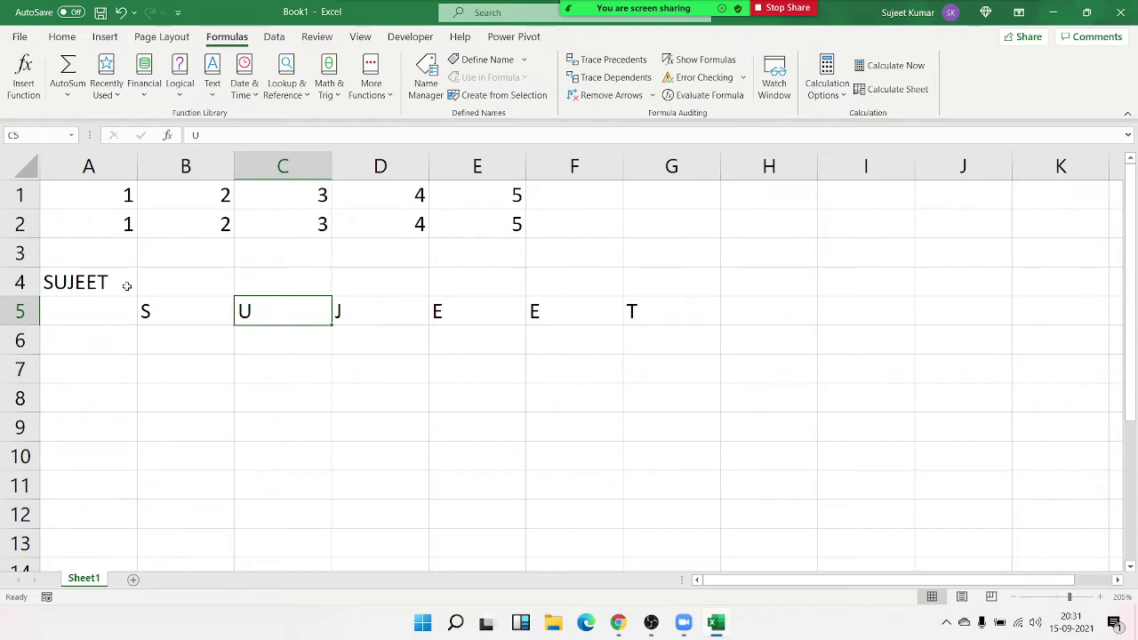
key(Right)
key(Right)
key(Right)
key(Right)
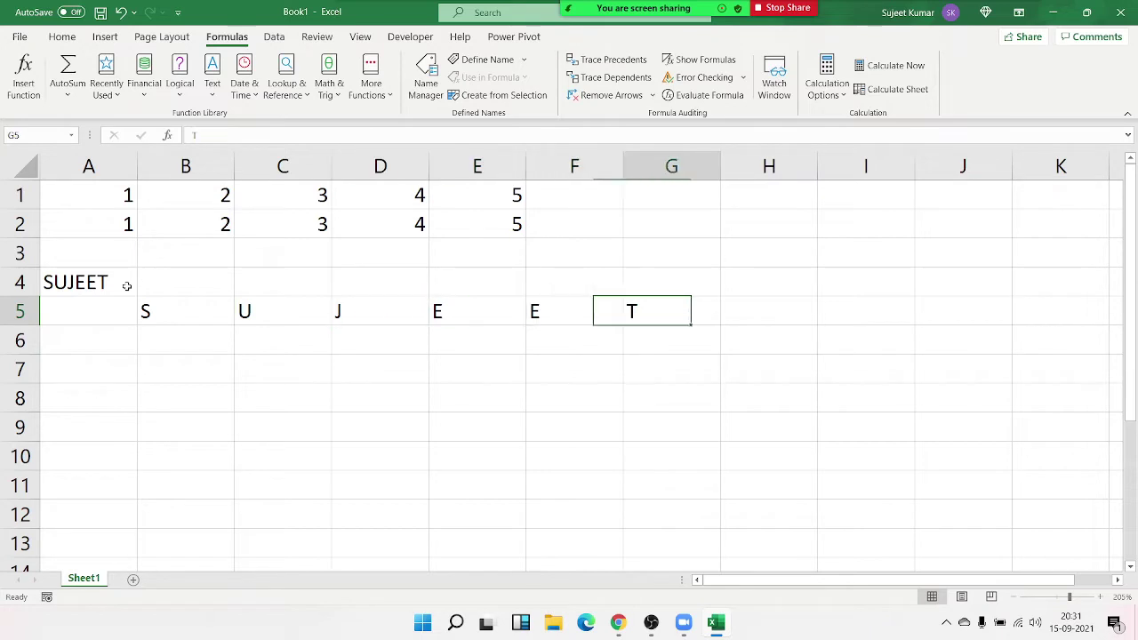
Try to enter the formula =MOD(A4,1,1) in cell B6
key(Down)
key(Left)
key(Left)
key(Left)
key(Left)
key(Left)
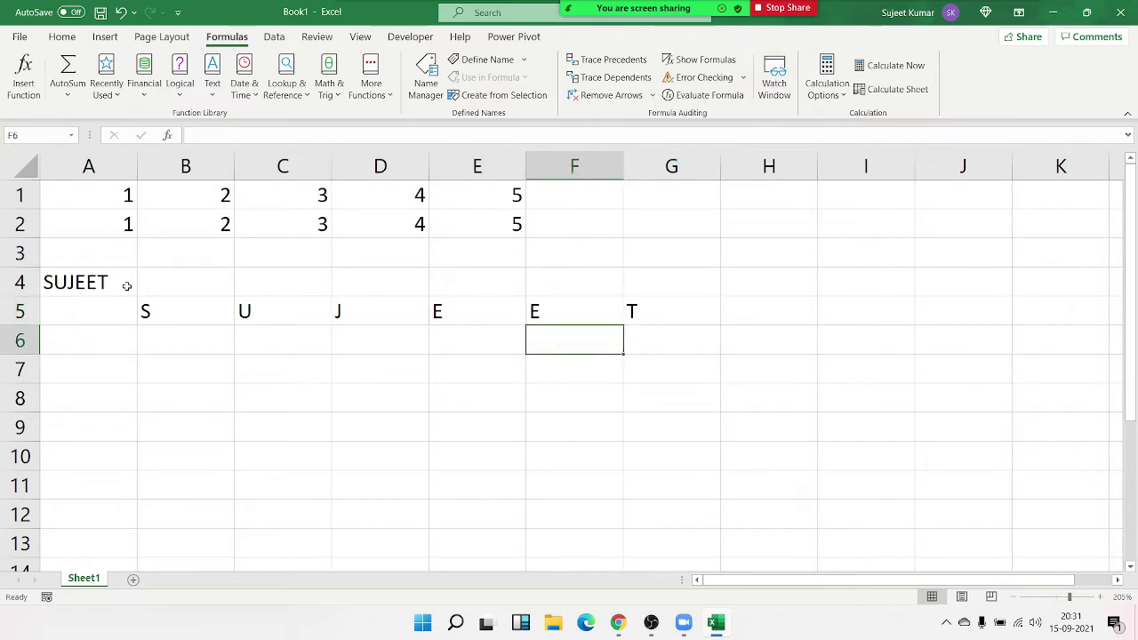
key(F2)
text(=)
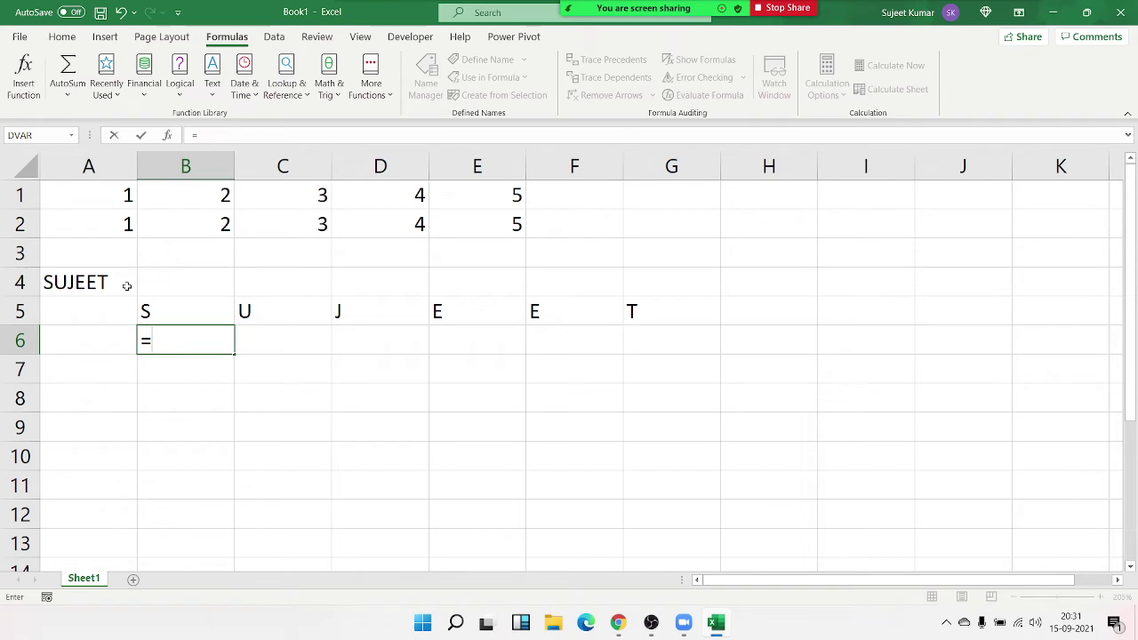
text(mod)
key(Tab)
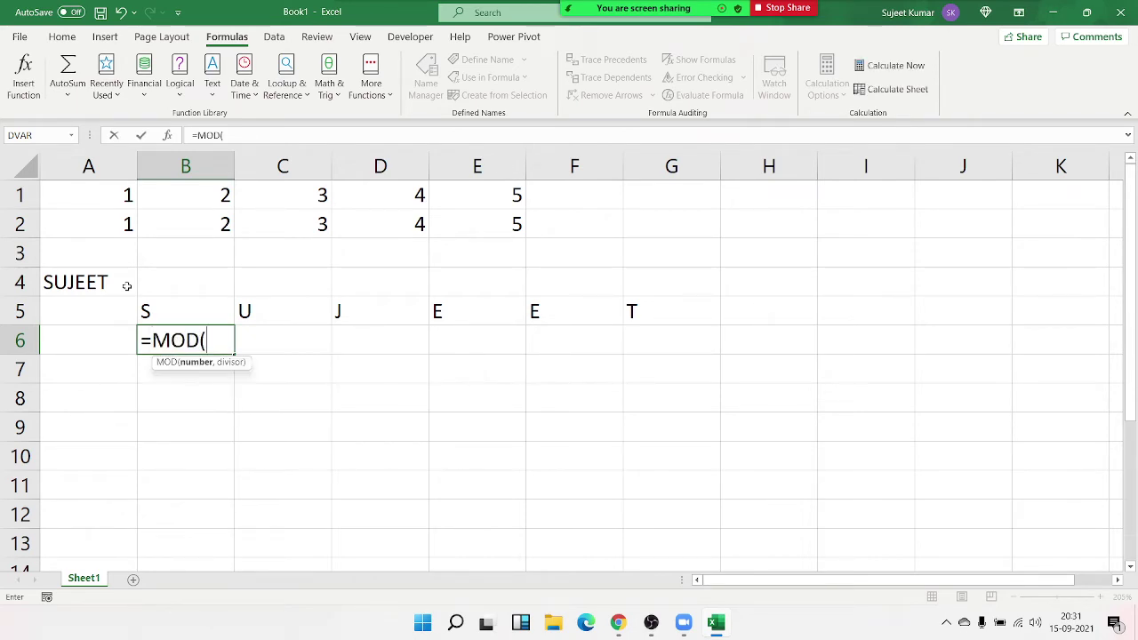
key(Left)
key(Up)
click(128, 285)
text(,)
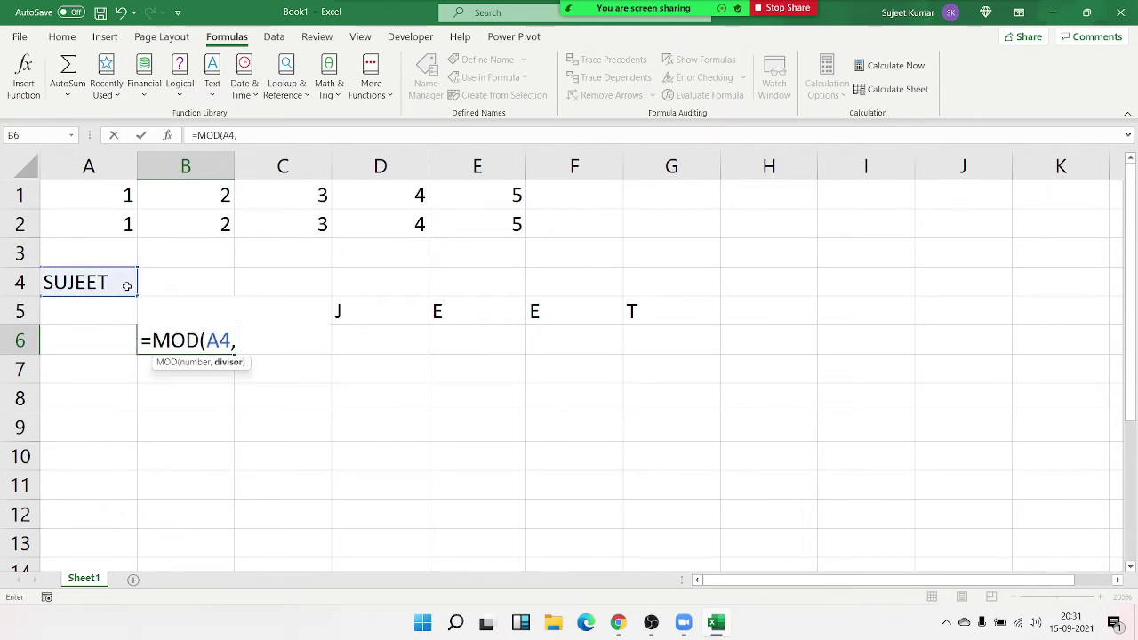
text(1,1)
key(Return)
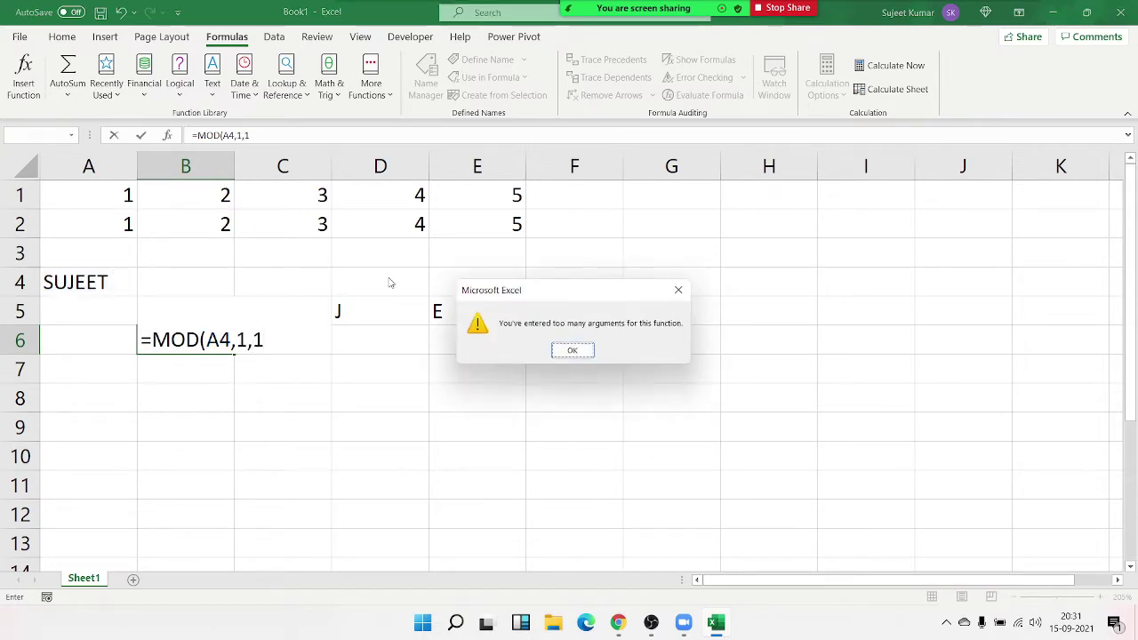
key(Return)
Replace the function in the B6 formula with MID so it reads =MID(A4,1,1)
key(Left)
key(Left)
key(Left)
key(Left)
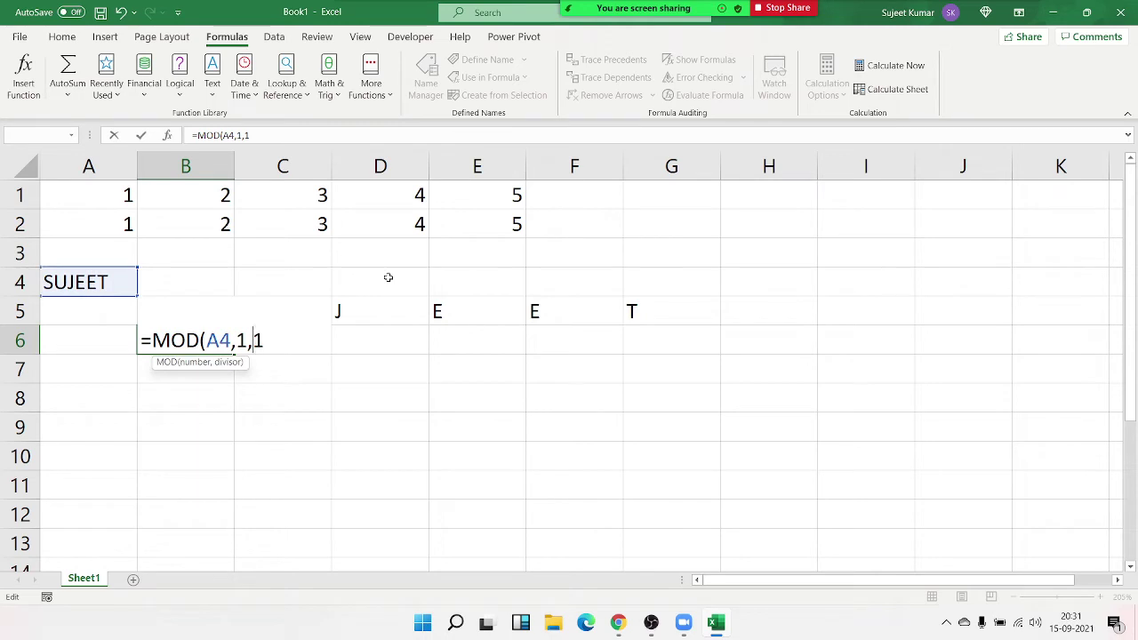
key(Left)
key(Left)
key(Left)
key(Left)
key(BackSpace)
text(I)
key(Tab)
key(Return)
key(Return)
key(Left)
key(Left)
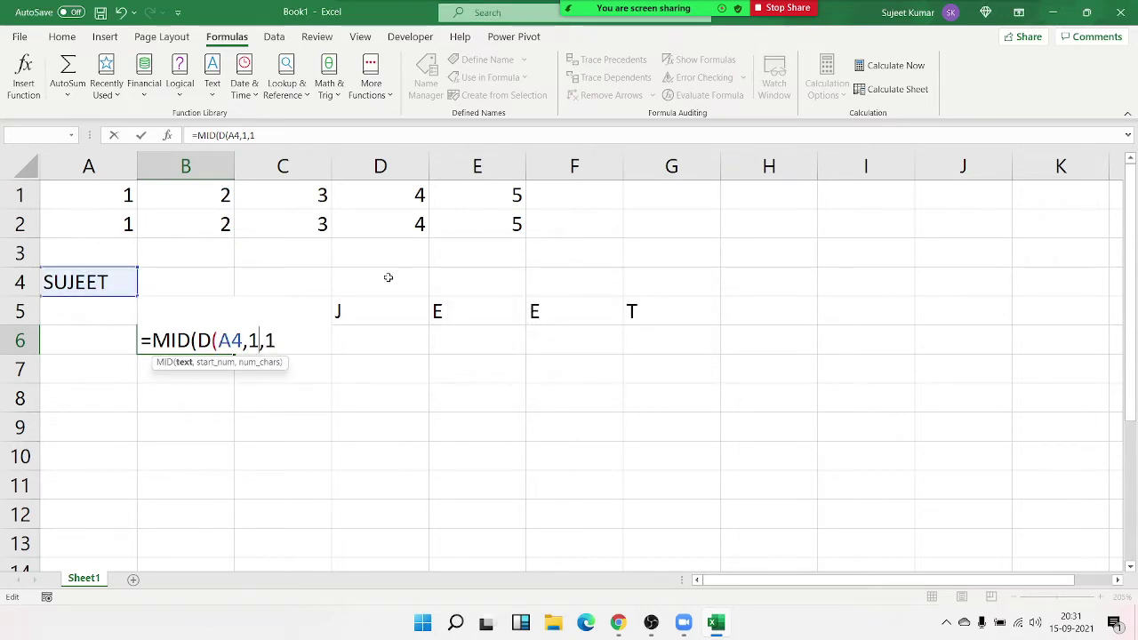
key(Left)
key(Left)
key(Left)
key(BackSpace)
key(Delete)
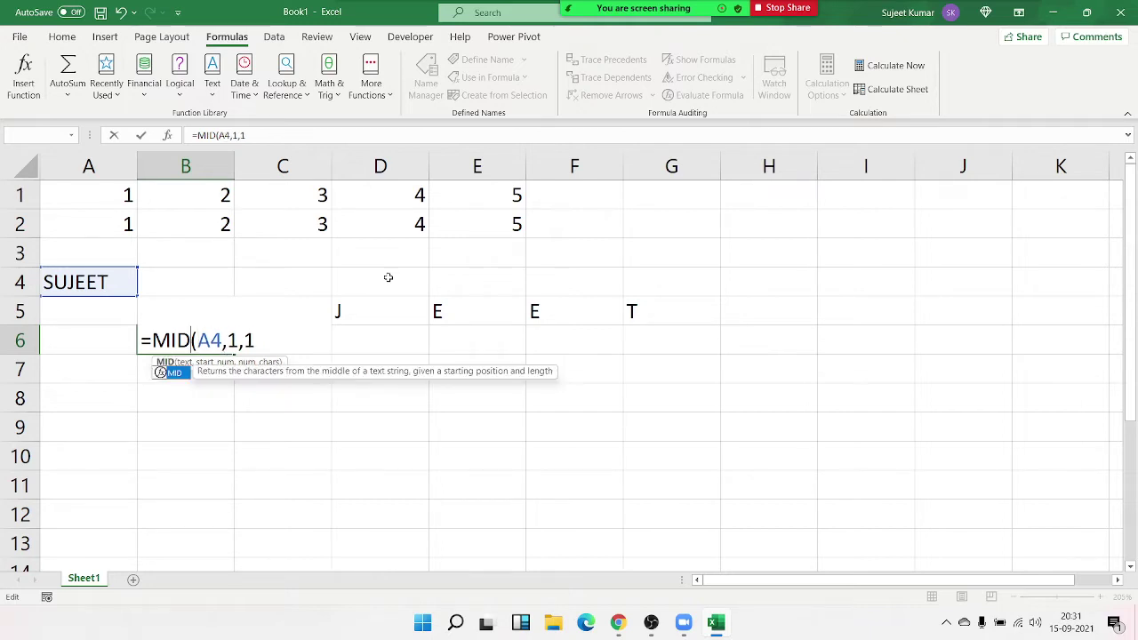
key(Return)
Extract the second letter of the name in cell C6 with =MID(A4,2,1)
key(Up)
key(Right)
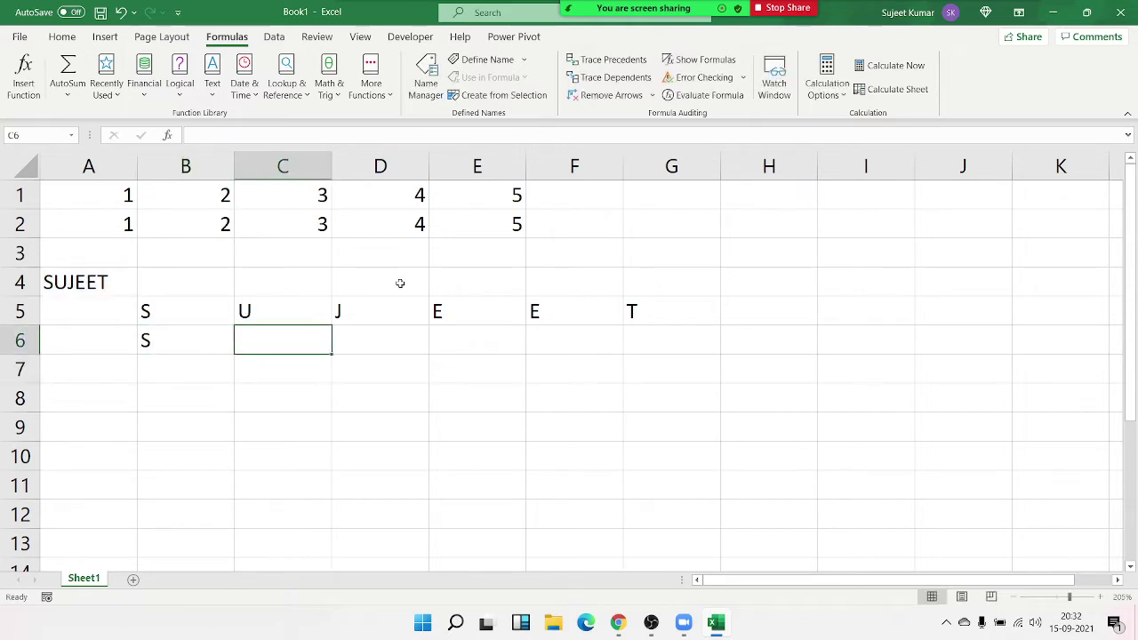
text(=mi)
key(Tab)
key(Left)
key(Up)
key(Left)
key(Up)
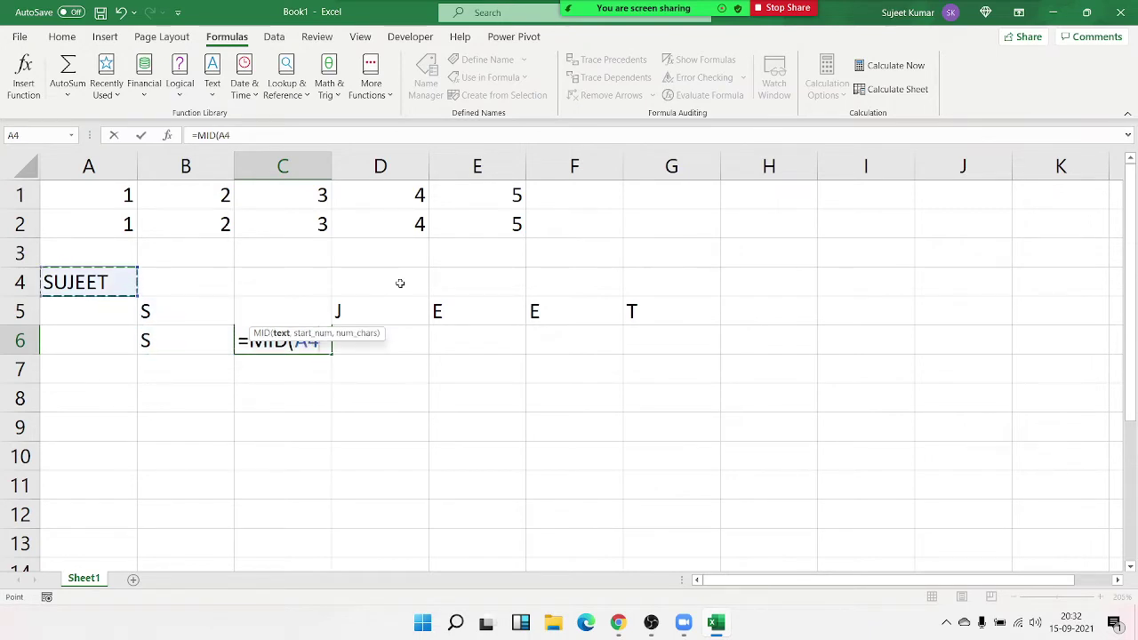
text(,2,1)
key(Return)
Extract the third letter of the name in cell D6 with =MID(A4,3,1) and move on to E6
key(Up)
key(Right)
text(=mid)
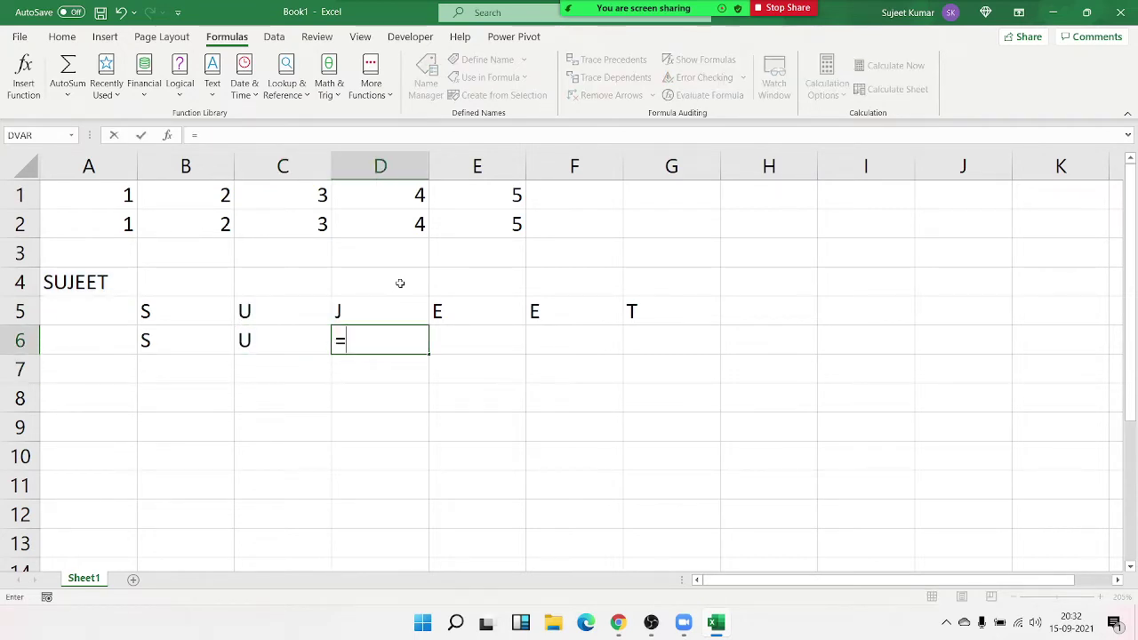
key(Tab)
key(Left)
key(Left)
key(Left)
key(Up)
key(Up)
text(,)
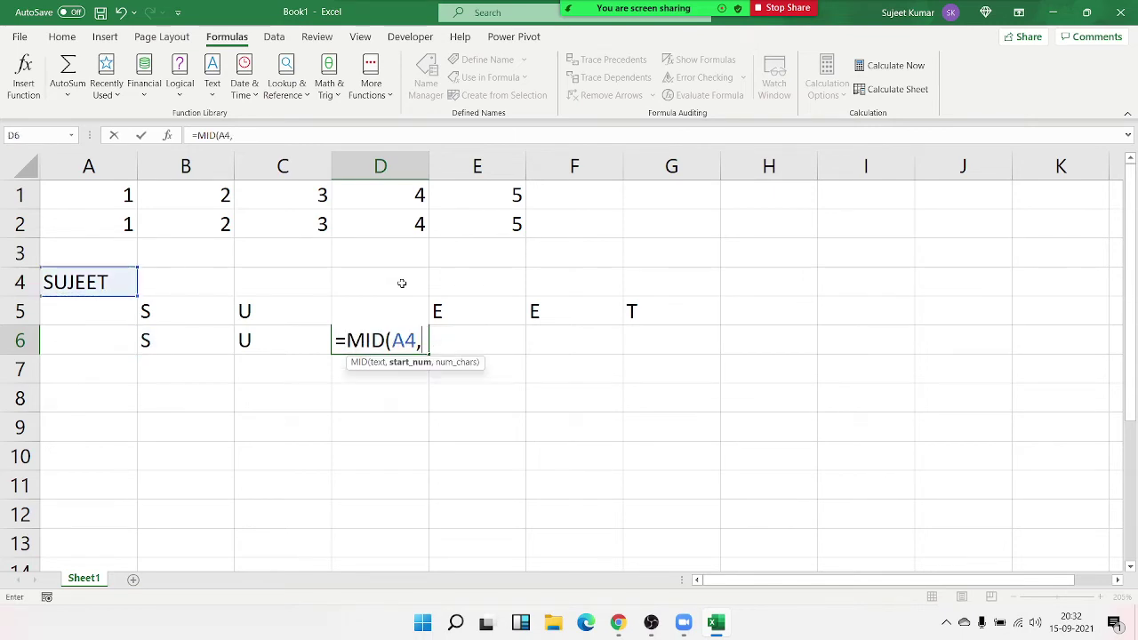
text(3,1)
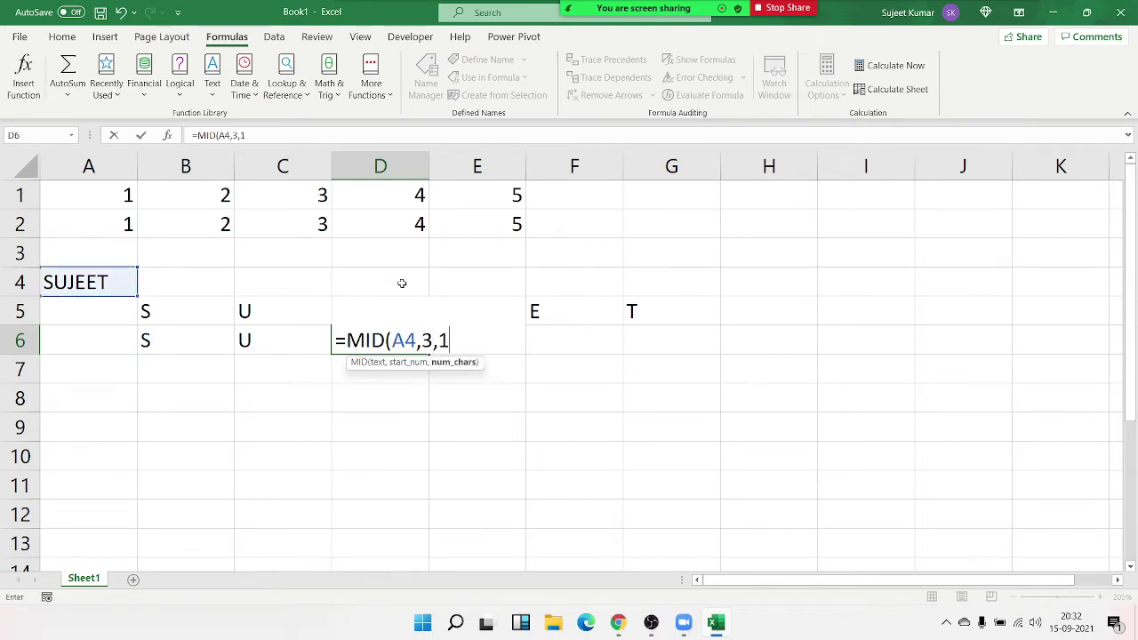
key(Return)
key(Up)
key(Right)
text(=)
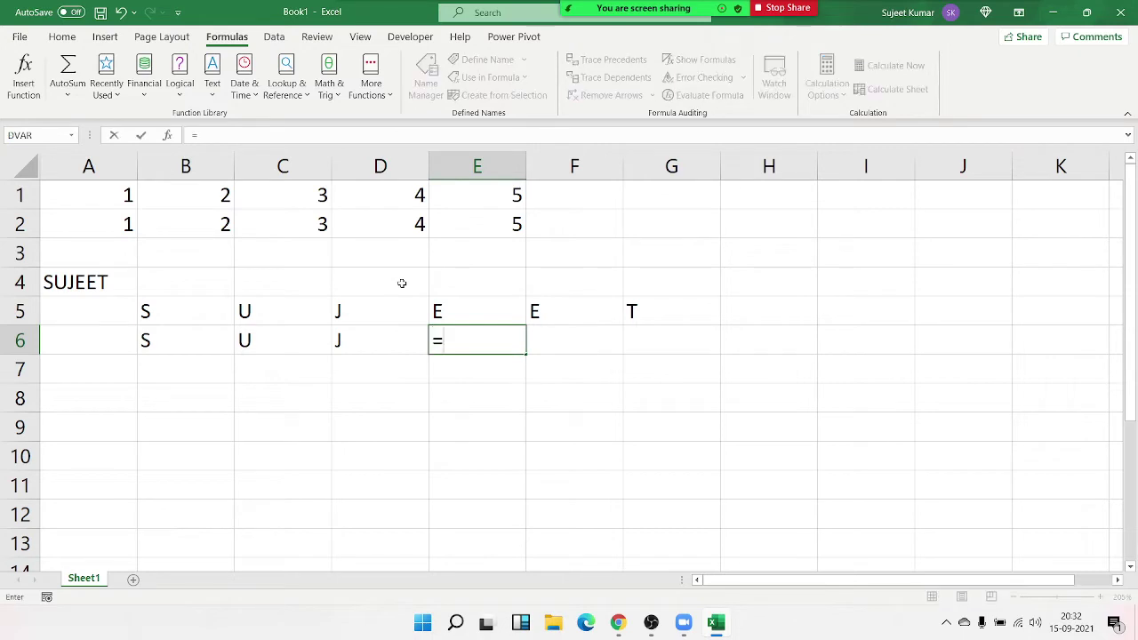
text(mid)
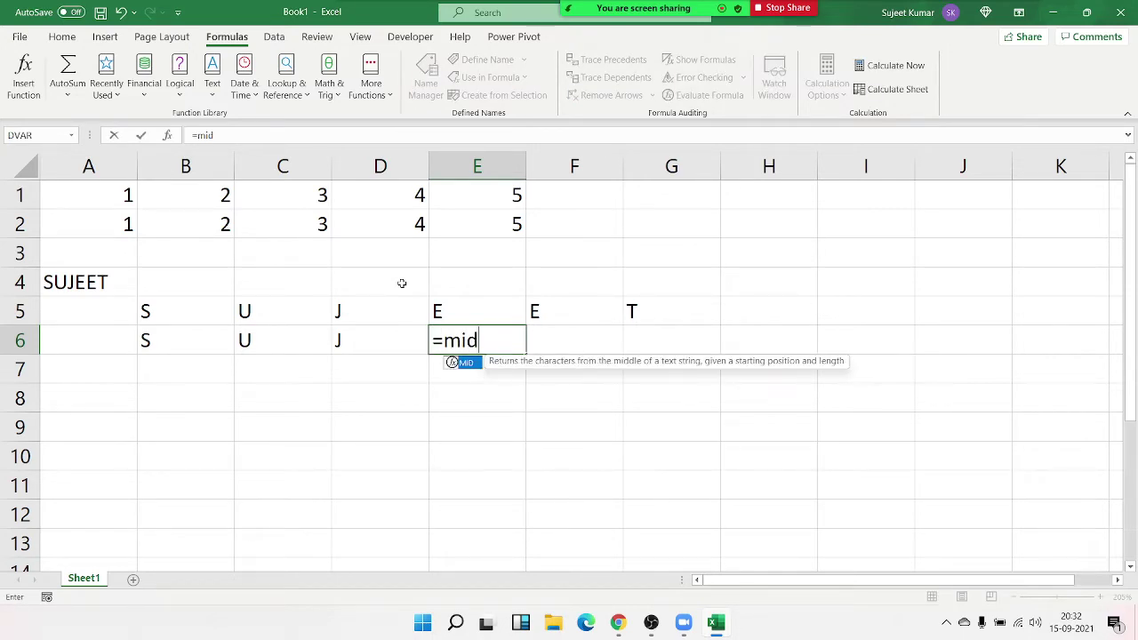
key(Left)
key(Right)
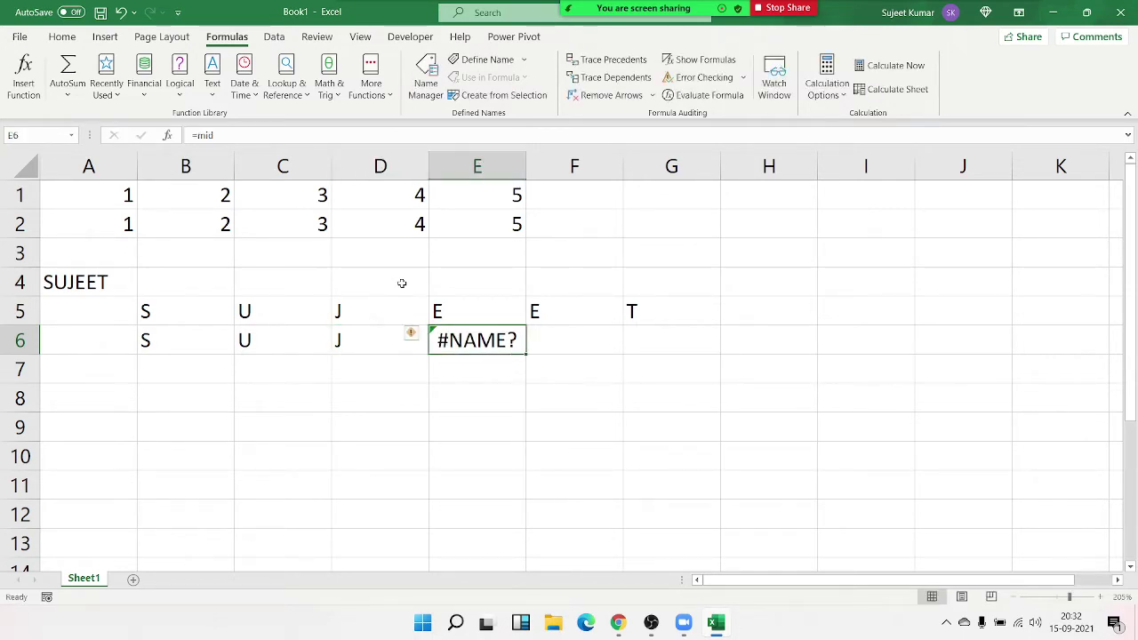
Extract the fourth letter of the name in cell E6 with =MID(A4,4,1)
text(=mid)
key(Tab)
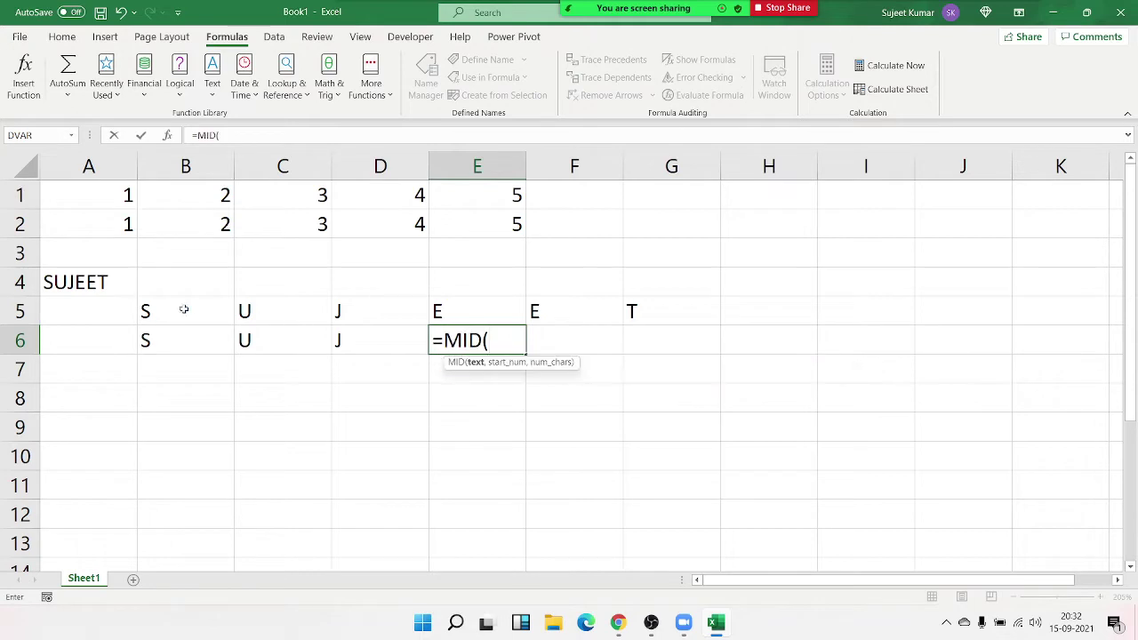
click(100, 280)
text(,)
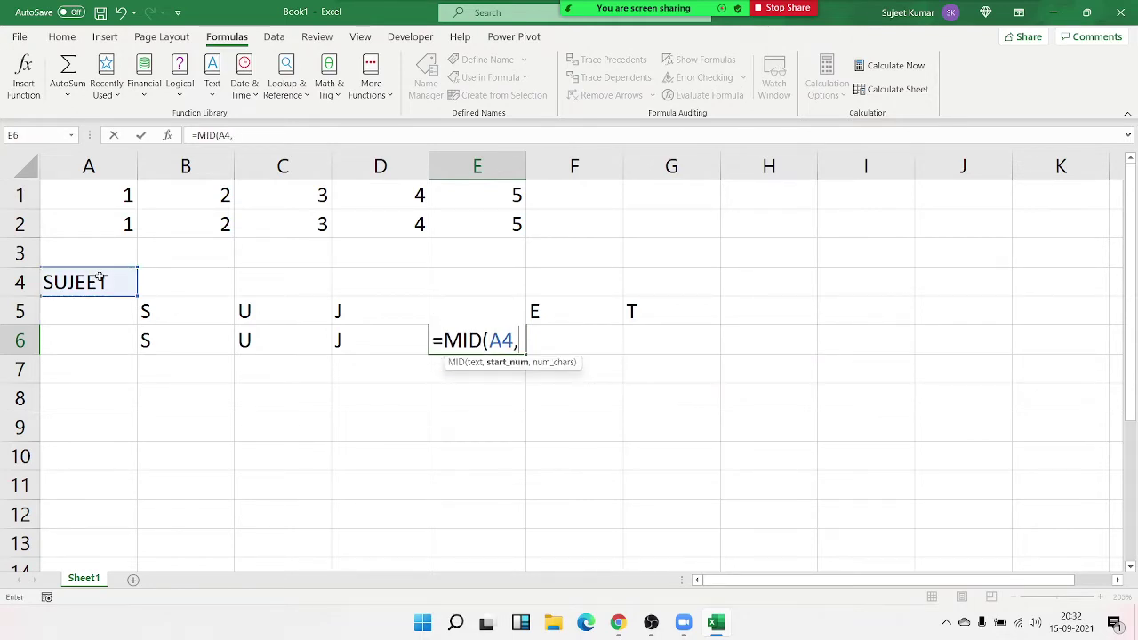
text(4)
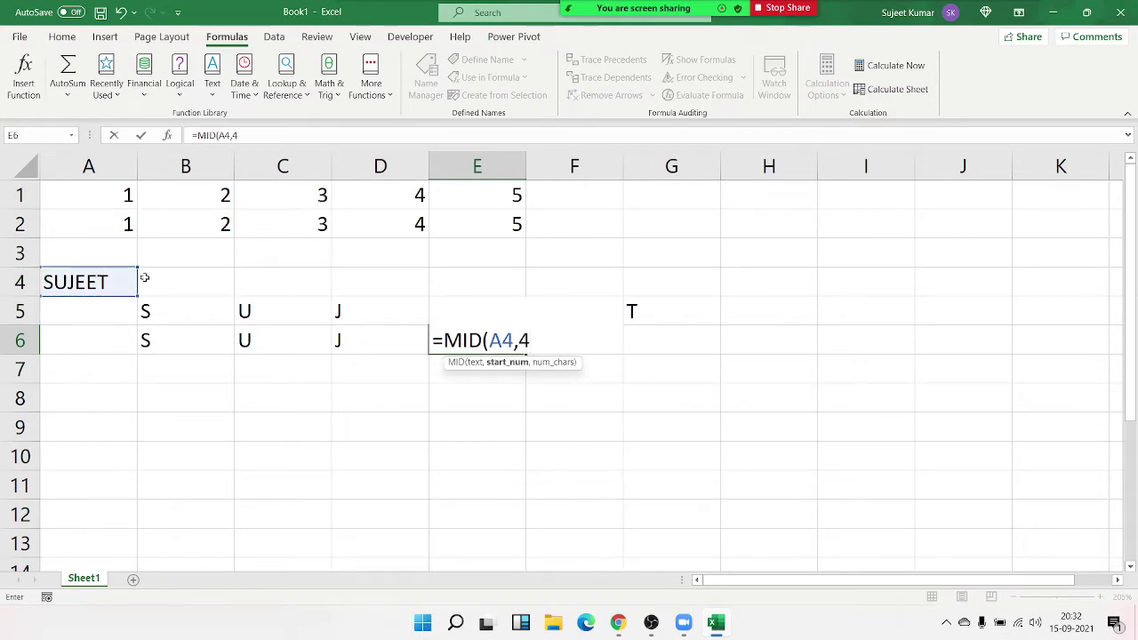
text(,1)
key(Return)
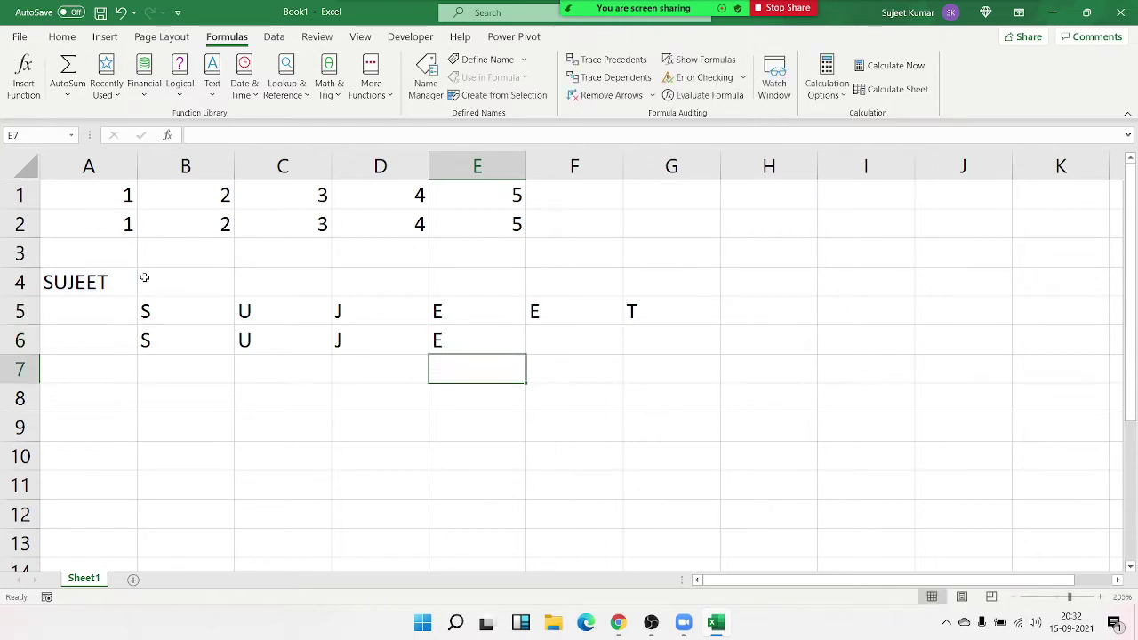
Enter the formula =MID(A4,6,1) in cell F6 to extract a single letter of the name
key(Up)
key(Right)
text(=mid)
key(Tab)
key(Left)
key(Left)
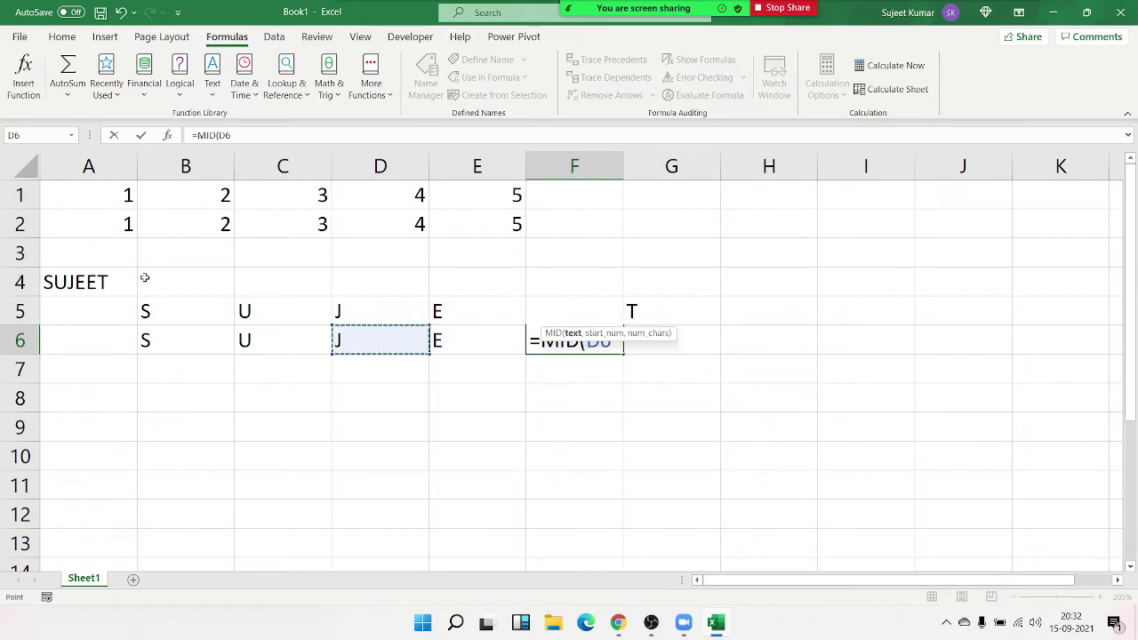
key(Left)
key(Left)
key(Left)
key(Up)
key(Up)
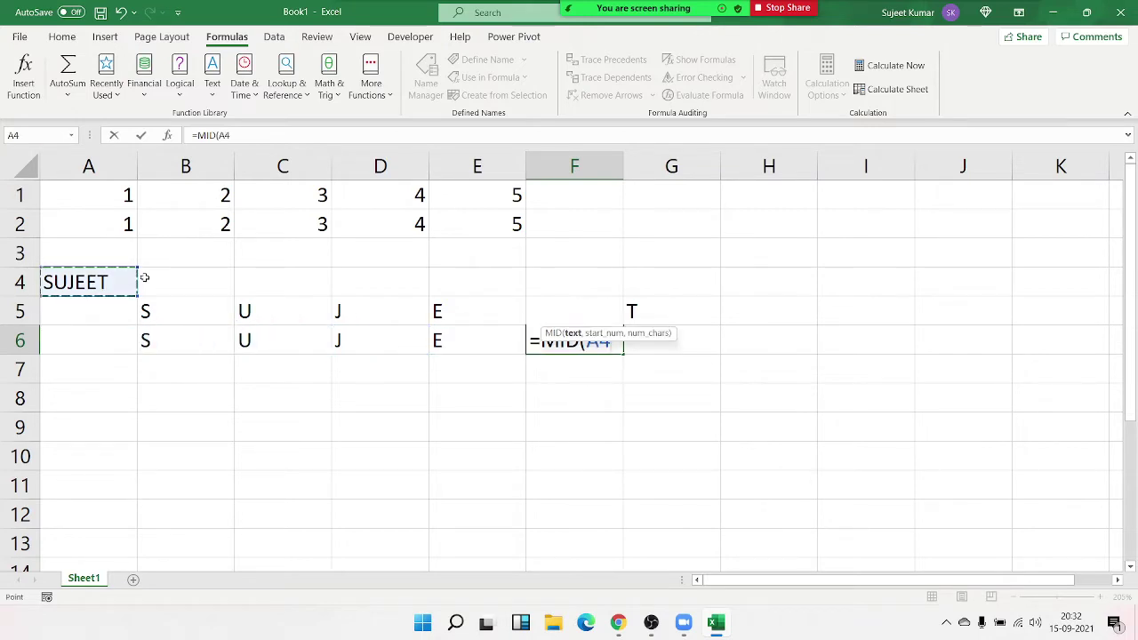
text(,)
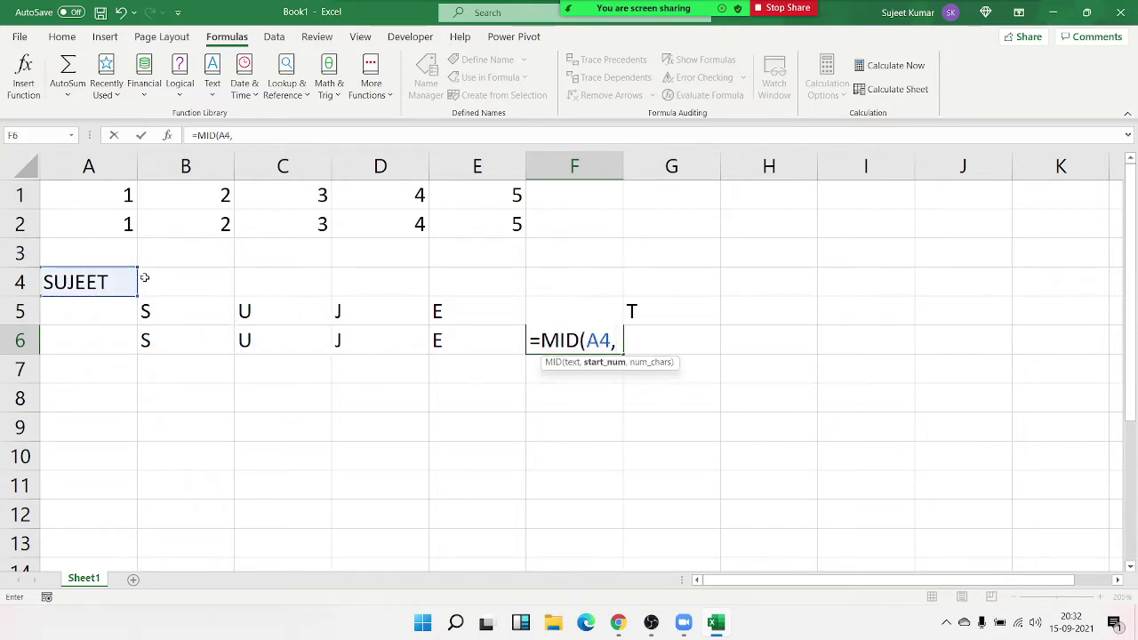
text(6,1))
key(Return)
Change the start position in the F6 MID formula to 5
key(Up)
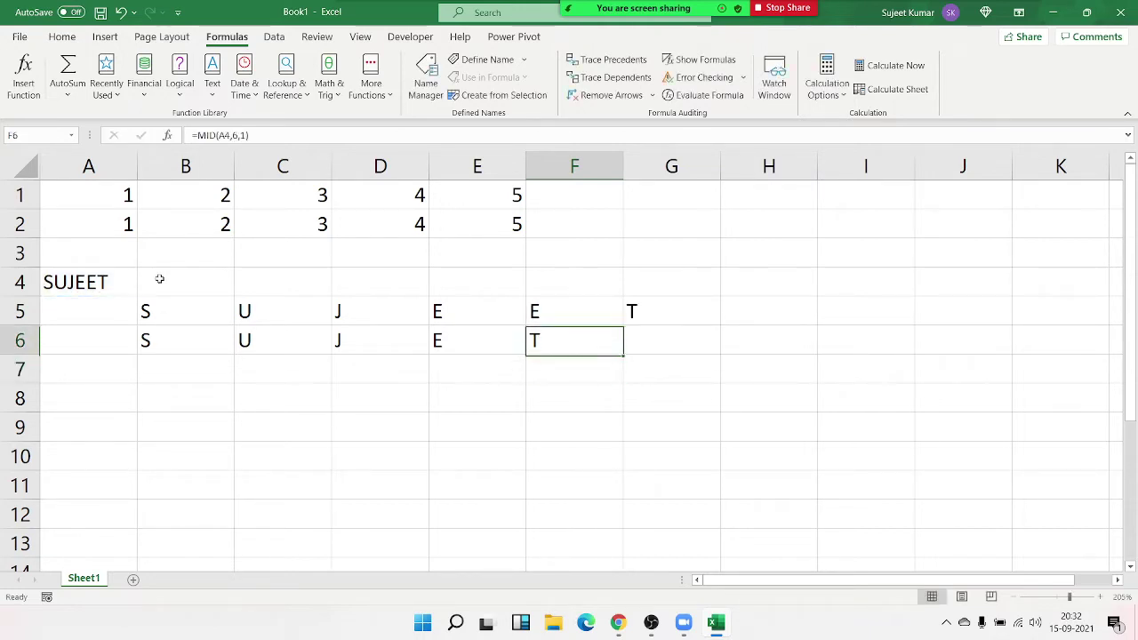
key(F2)
key(Left)
key(Left)
key(Left)
key(BackSpace)
text(5)
key(Return)
Extract the sixth letter of the name in cell G6 with =MID(A4,6,1)
key(Up)
key(Right)
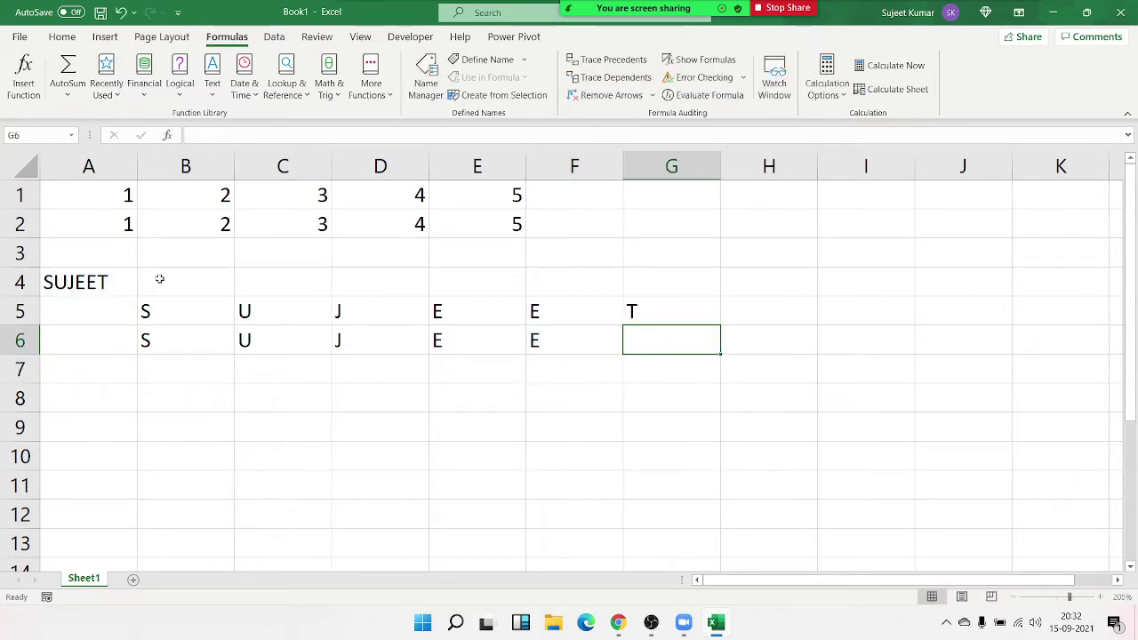
text(=)
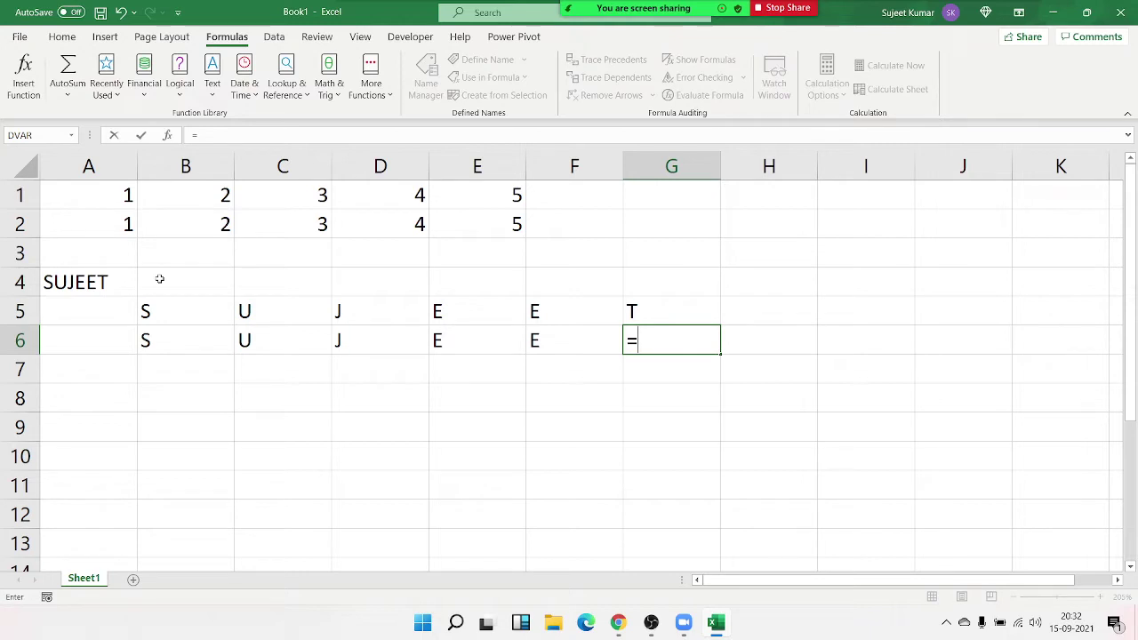
text(mid)
key(Tab)
key(Left)
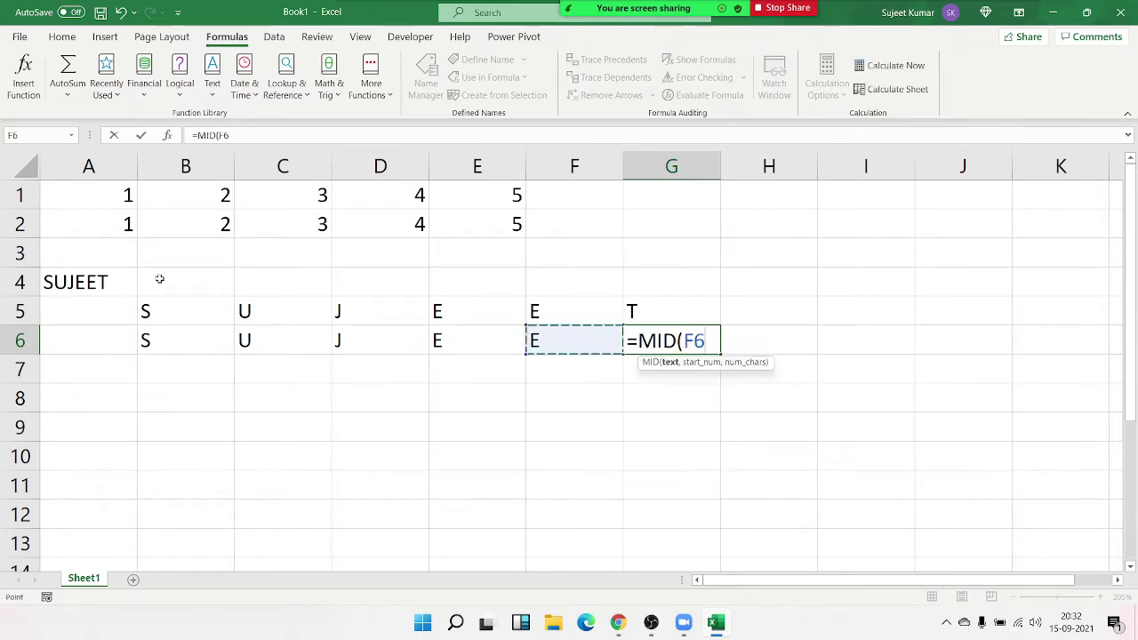
key(Left)
key(Left)
key(Left)
key(Left)
key(Left)
key(Up)
key(Up)
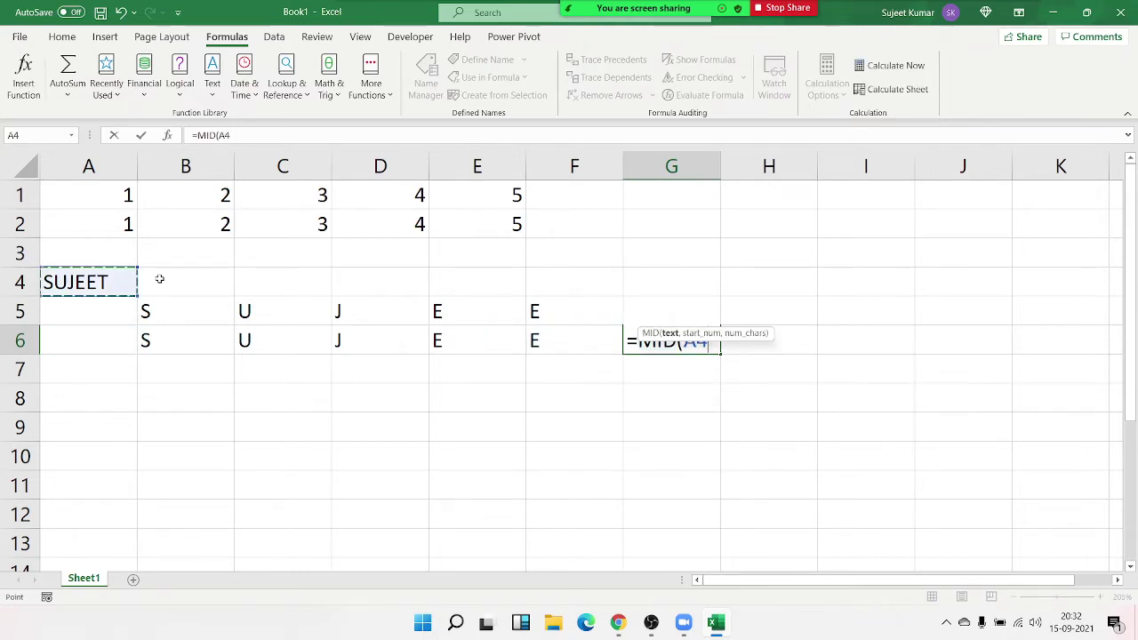
text(,6)
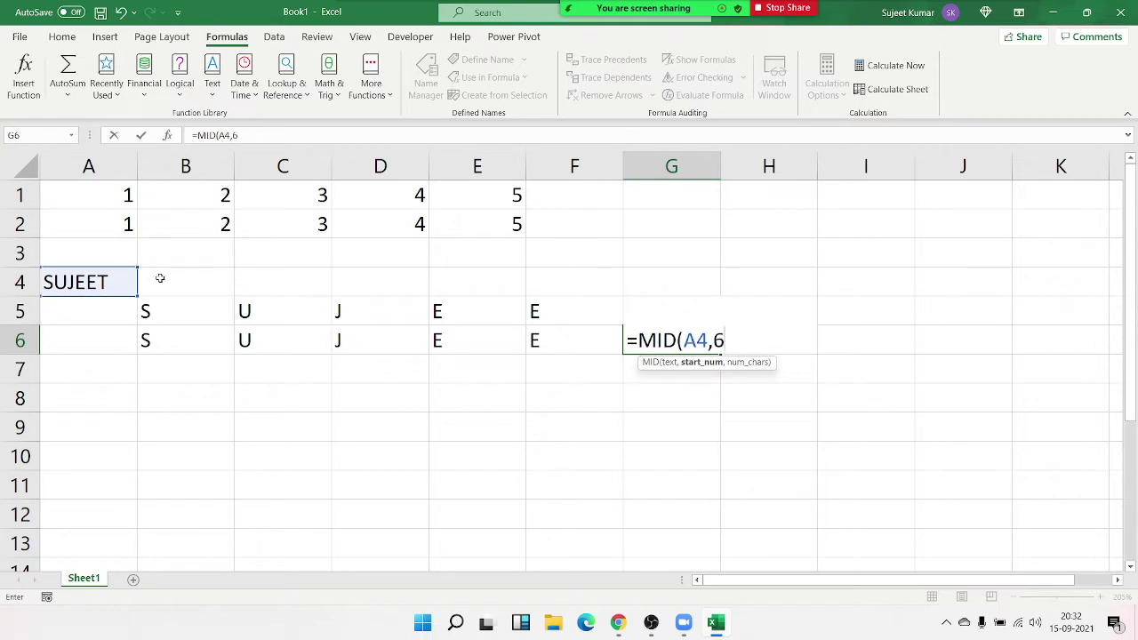
text(,1))
key(Return)
Look over the separate MID formulas across cells B6 to G6
key(Up)
key(Left)
key(Left)
key(Left)
key(Left)
key(Left)
key(Right)
key(Right)
key(Right)
key(Right)
key(Left)
key(Left)
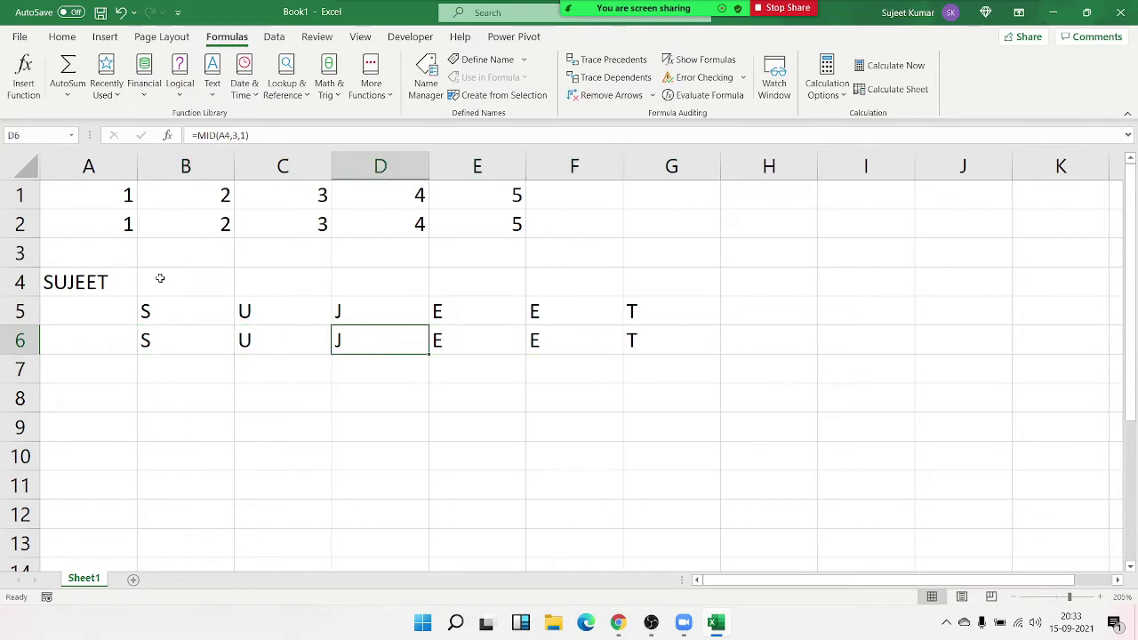
key(Left)
key(Left)
key(Right)
key(Left)
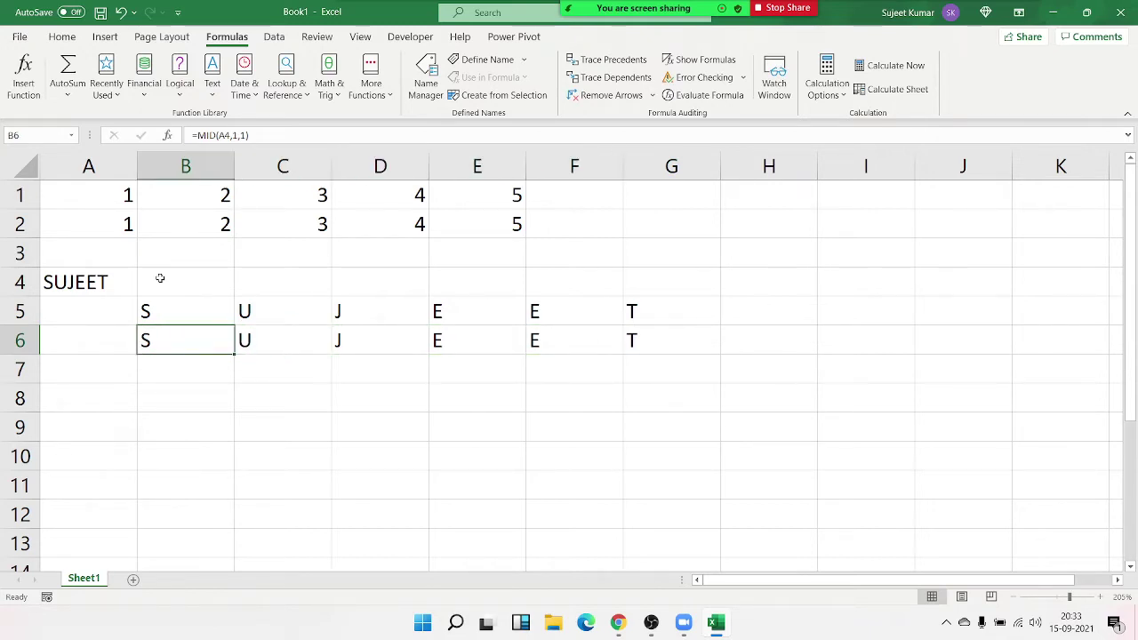
key(shift+Right)
key(shift+Right)
key(shift+Right)
key(shift+Right)
key(shift+Right)
key(shift+Left)
key(Right)
key(Right)
key(Right)
key(Right)
key(Left)
key(Left)
key(Left)
key(Left)
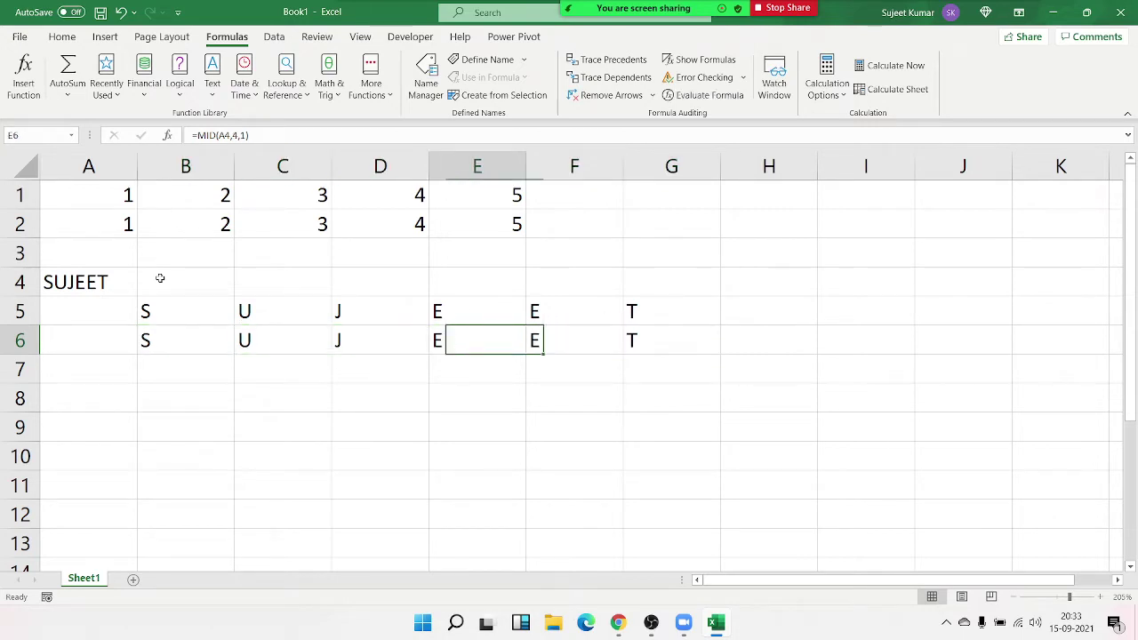
Inspect the row 6 MID formulas one by one in edit mode up to G6, leaving each without changes
key(Right)
key(F2)
key(Escape)
key(Right)
key(F2)
key(Escape)
key(Right)
key(F2)
key(Escape)
key(Right)
key(F2)
key(Escape)
key(Right)
key(F2)
key(Escape)
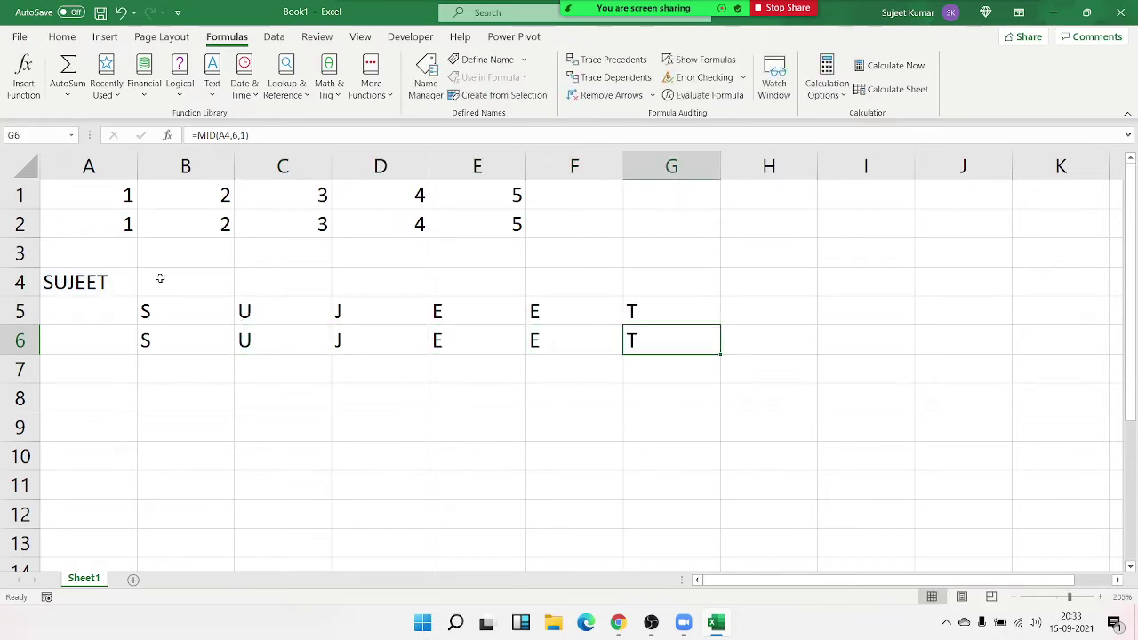
Split the whole name from cell B7 with the single array formula =MID(A4,{1,2,3,4,5,6},1)
key(Up)
key(Up)
key(Up)
key(Up)
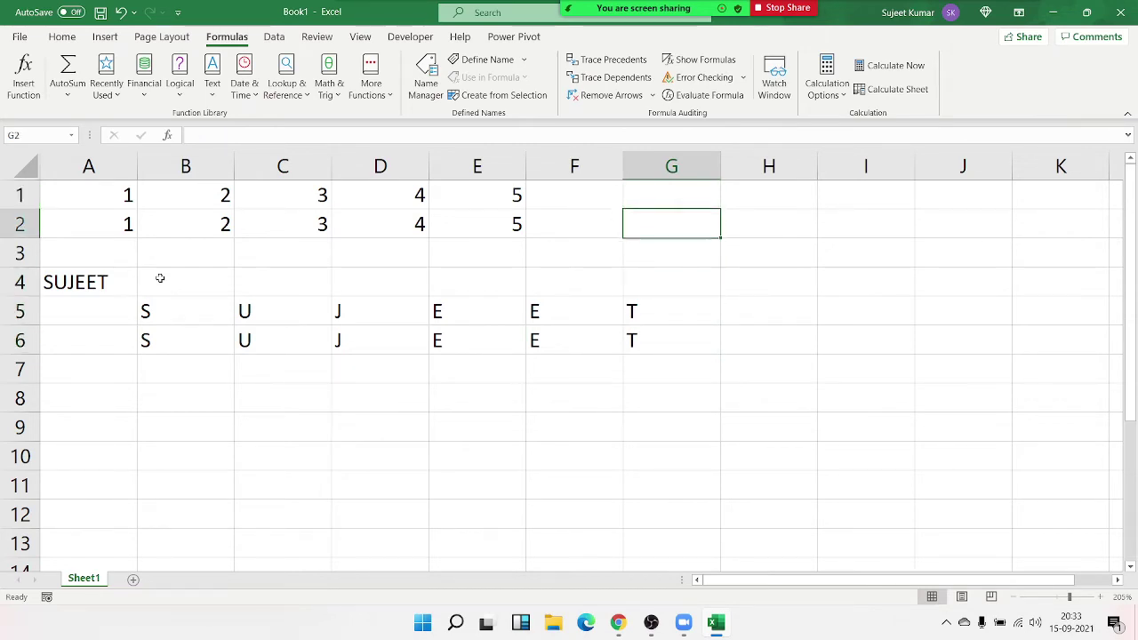
key(Left)
key(Home)
key(Down)
key(Right)
key(Right)
key(Right)
key(Right)
key(Down)
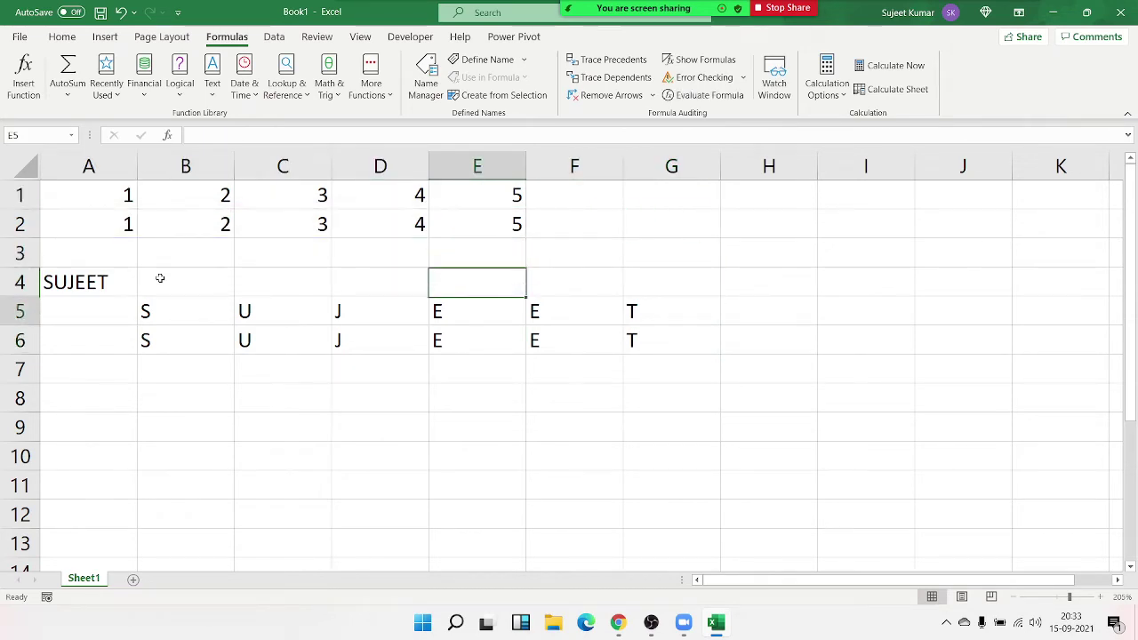
key(Down)
key(Down)
key(Down)
key(Left)
key(Left)
key(Left)
text(=mid()
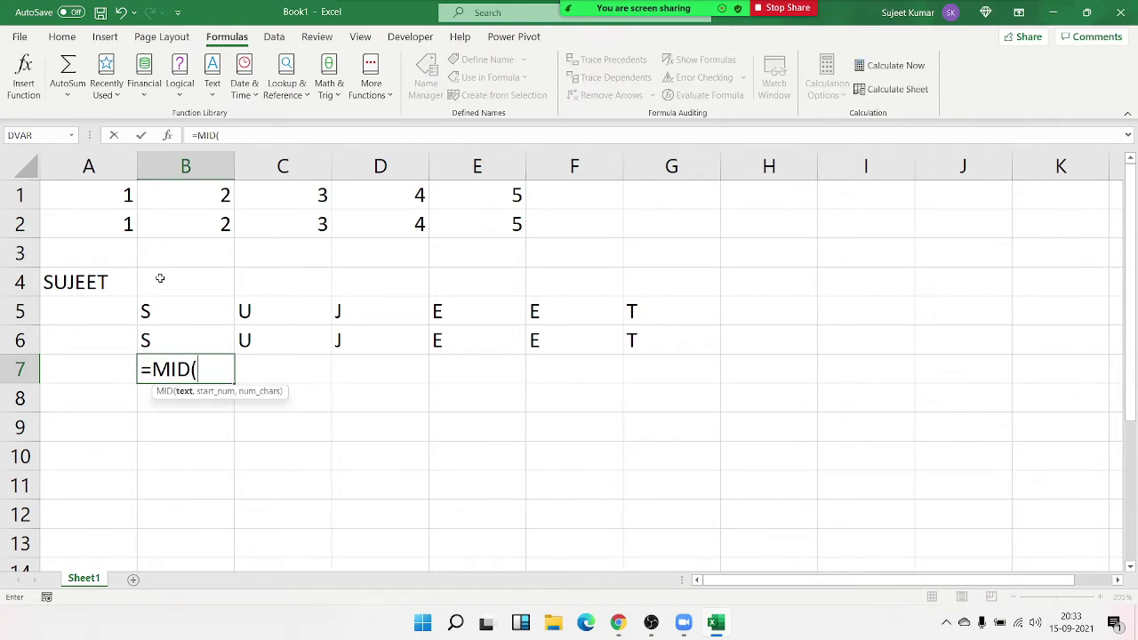
key(Up)
key(Up)
key(Up)
key(Left)
text(,)
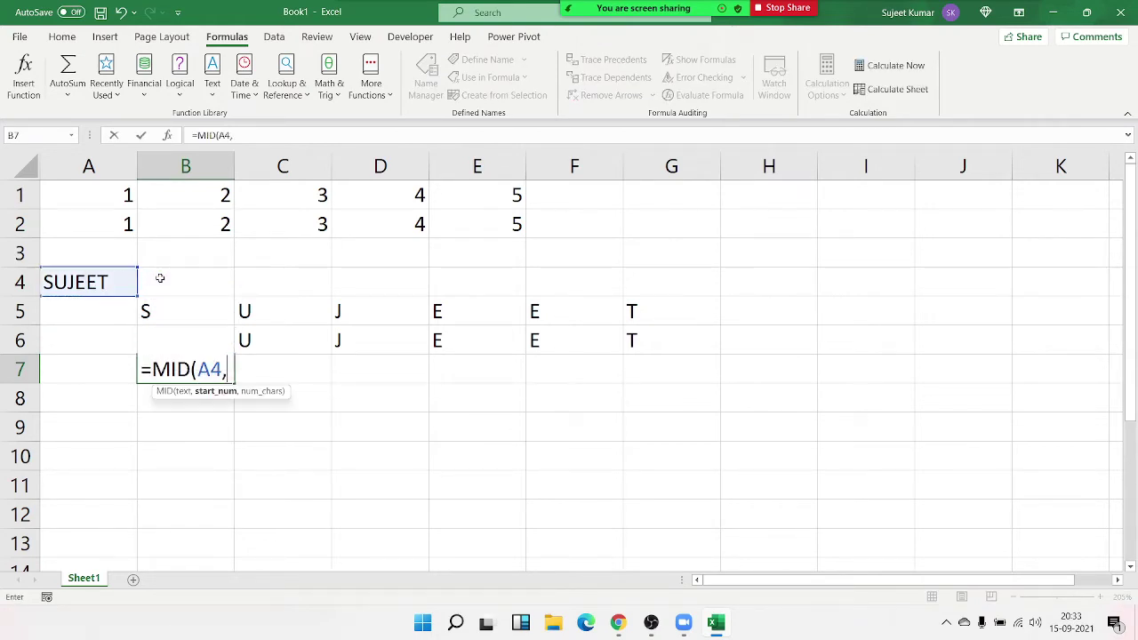
text({1,)
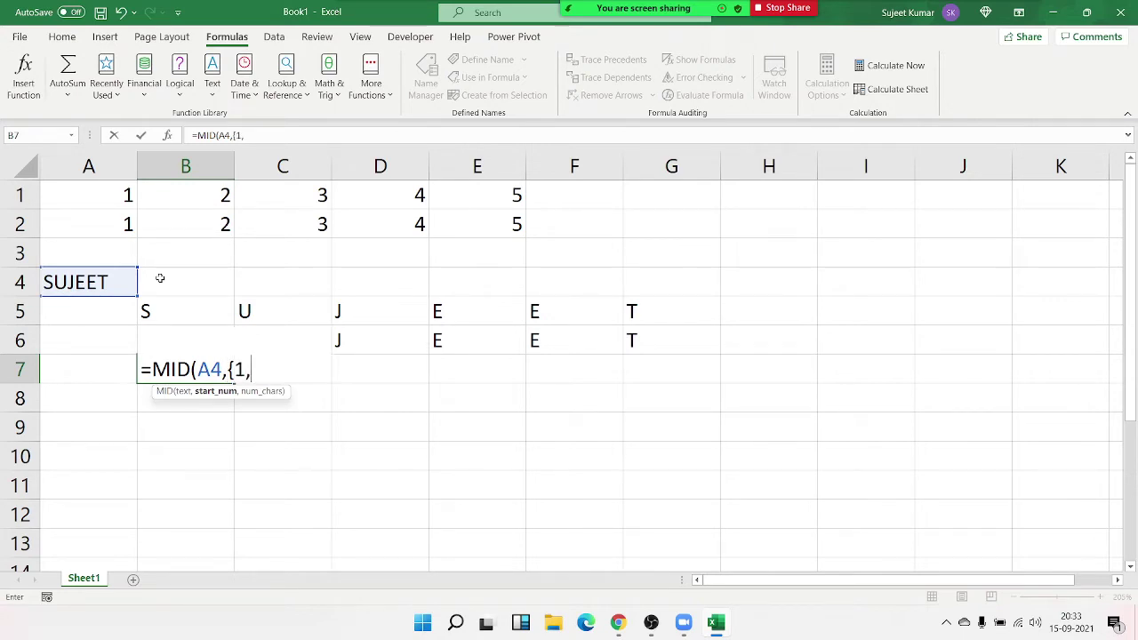
text(2,3,4,5,6},1)
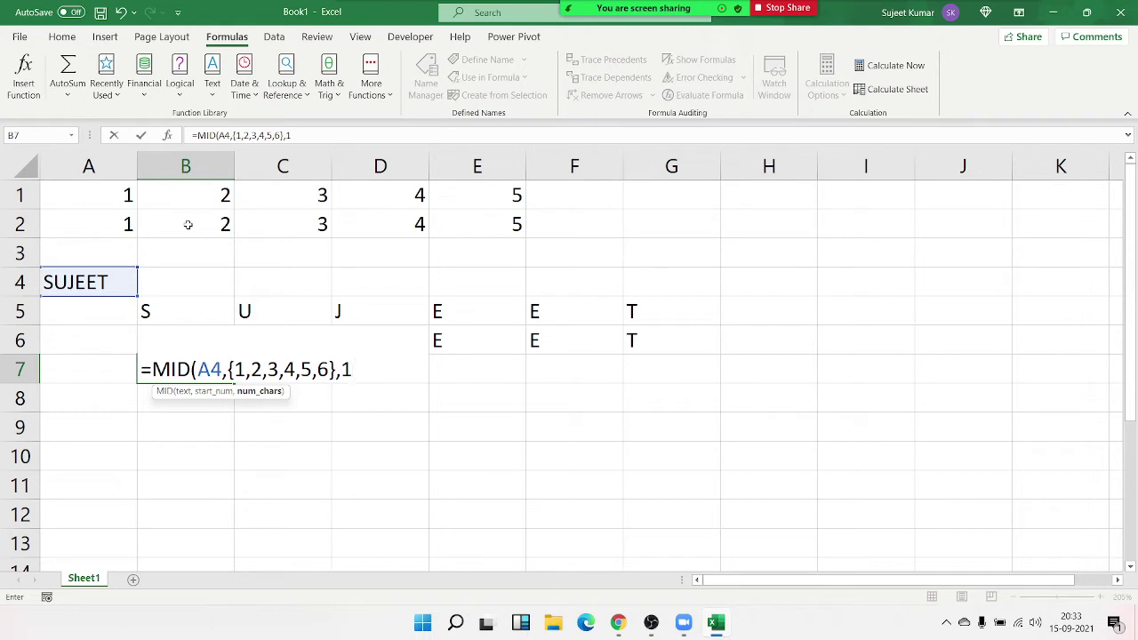
key(Return)
key(Up)
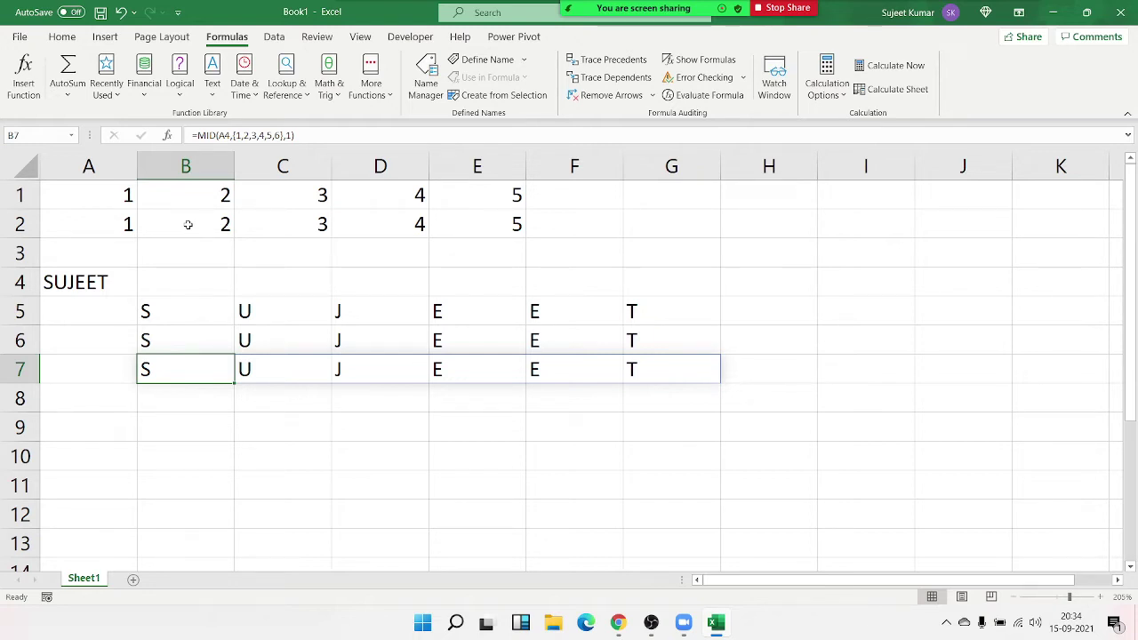
Examine the array result along row 7 and inspect the source formula in B7 in edit mode
key(Right)
key(Right)
key(Right)
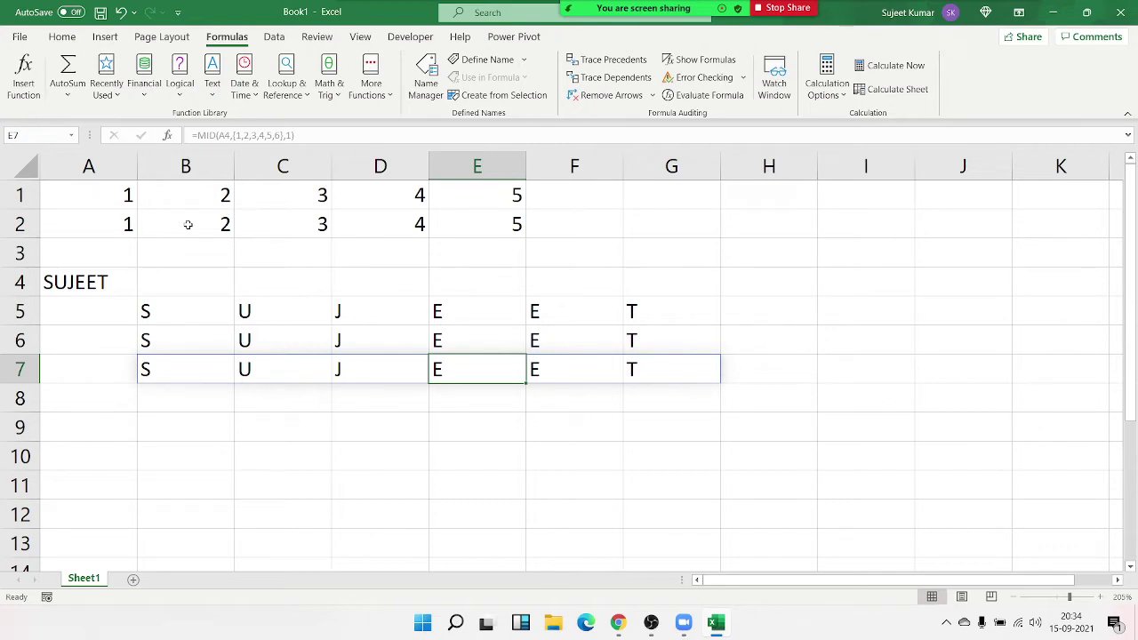
key(Down)
key(Up)
key(Left)
key(Left)
key(Left)
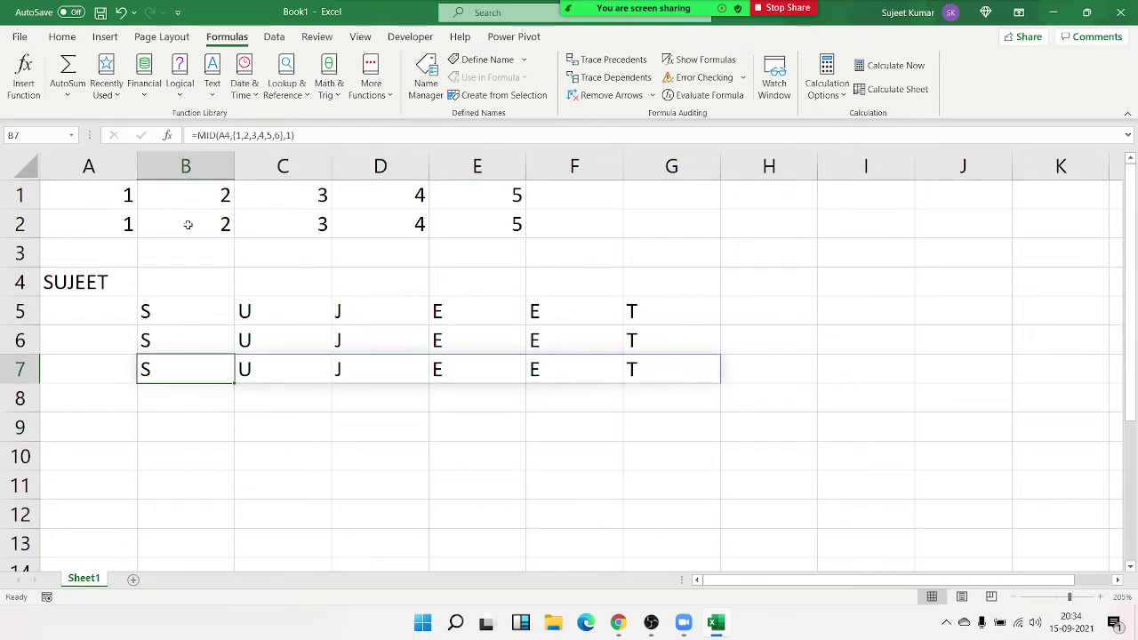
key(F2)
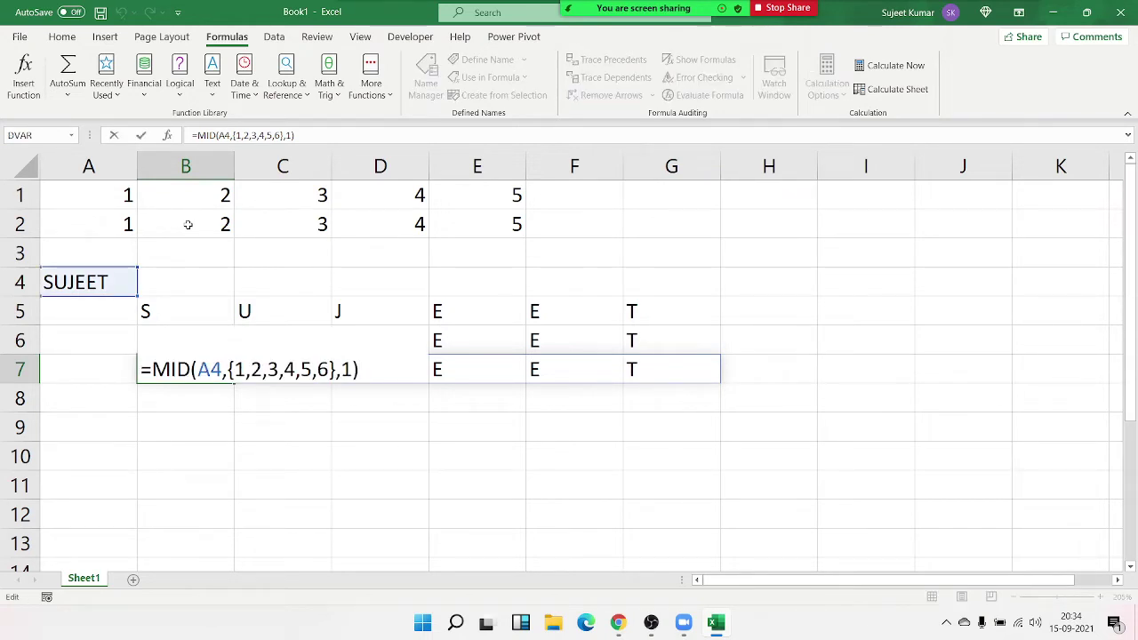
key(ctrl+Return)
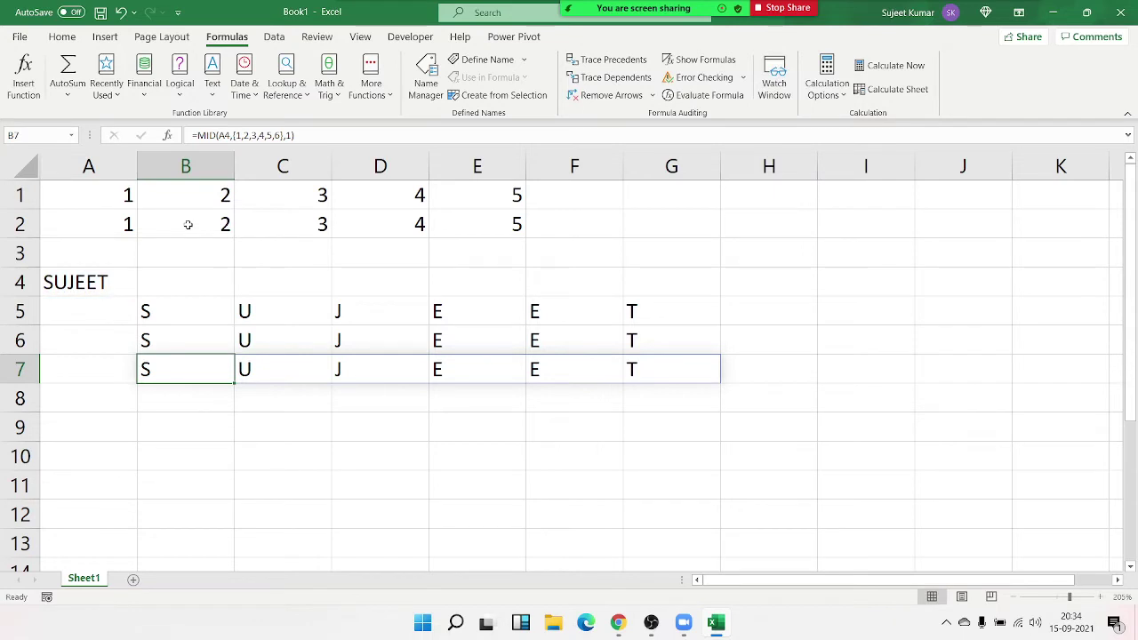
Compare the formula shown for B7 with those of the other spilled cells up to G7
key(Right)
key(Right)
key(Right)
key(Right)
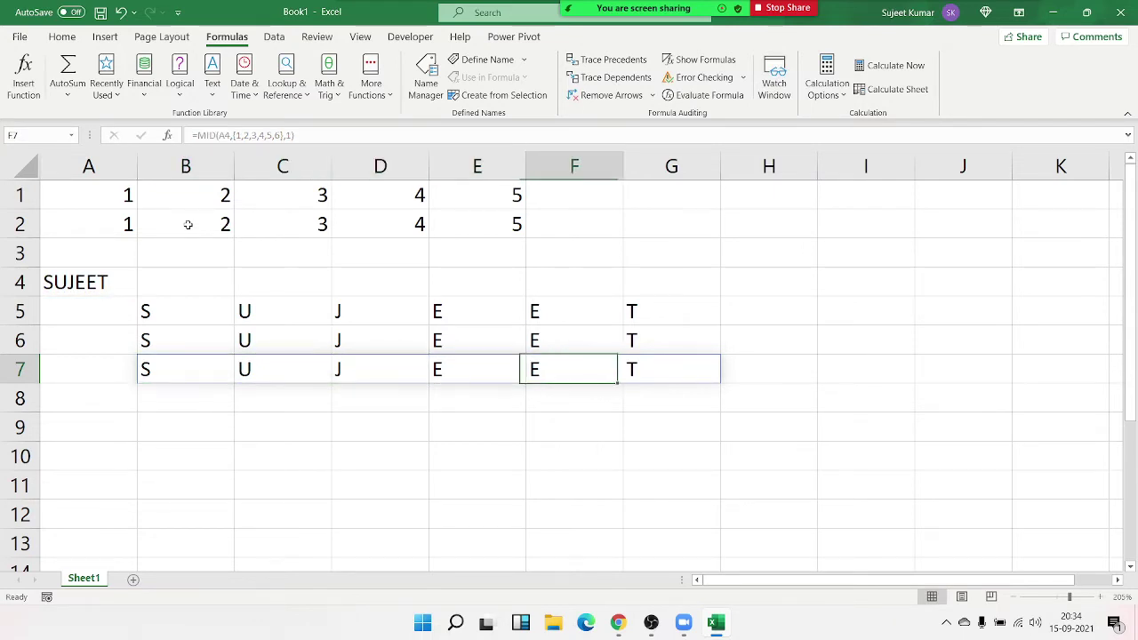
key(Right)
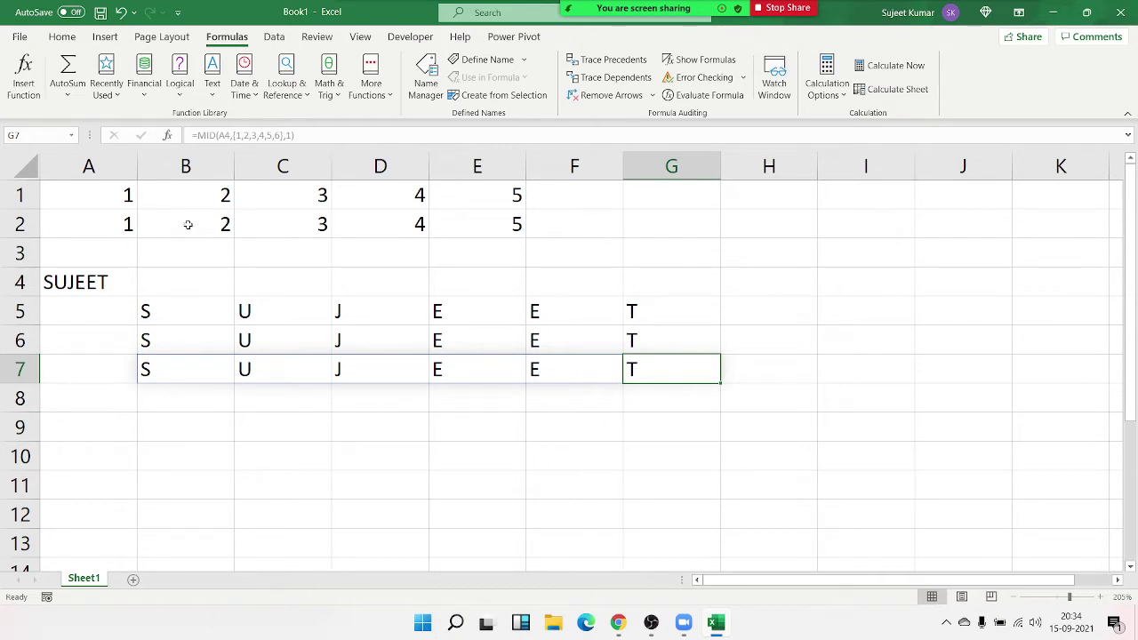
key(Left)
key(Left)
key(Left)
key(Left)
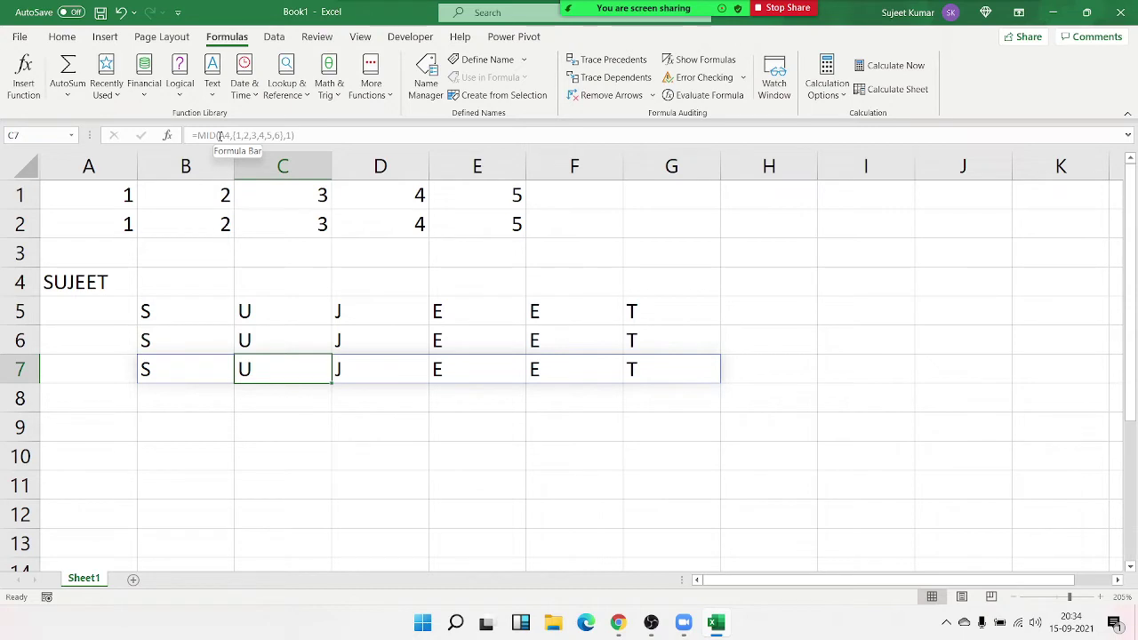
key(Left)
key(Right)
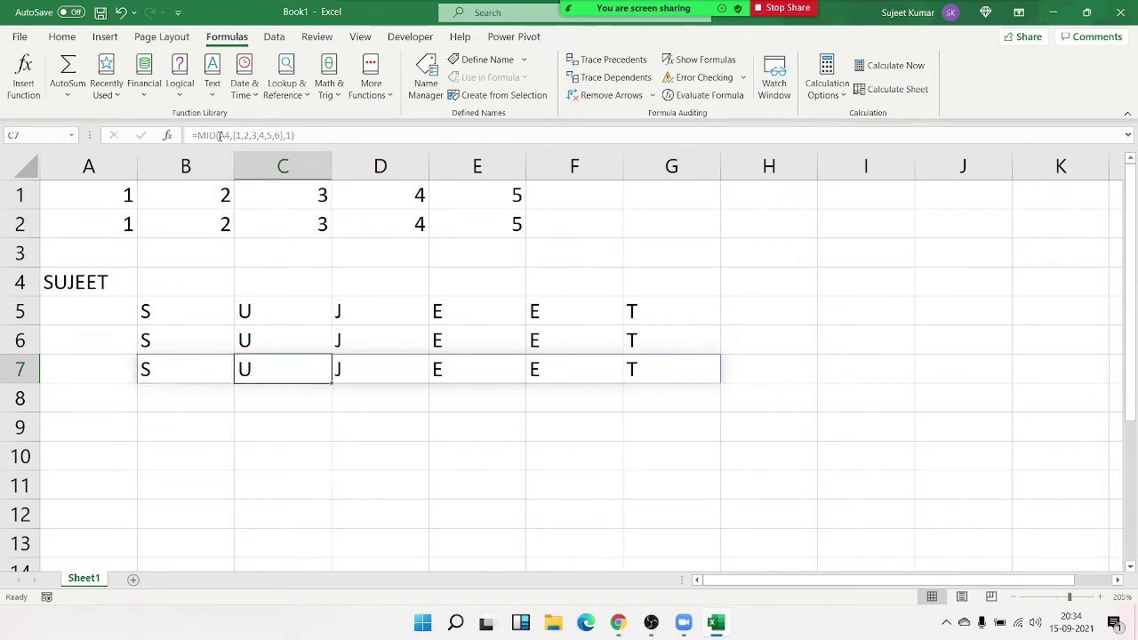
key(Right)
key(Right)
key(Right)
key(Right)
key(Right)
key(Left)
key(Left)
key(Left)
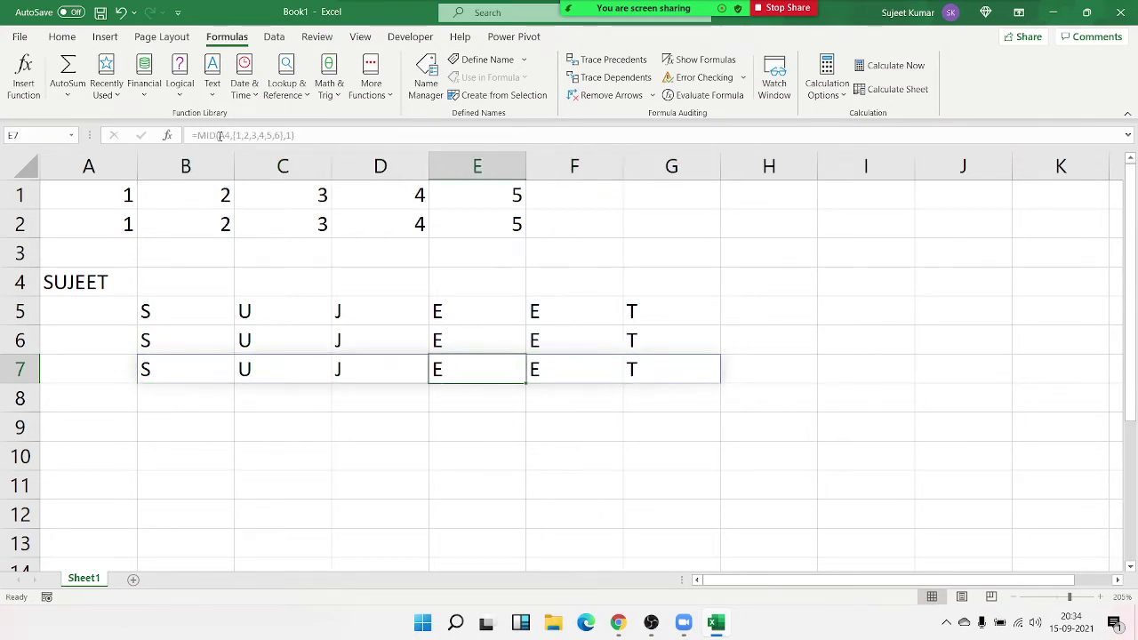
key(Left)
key(Left)
key(Left)
key(Left)
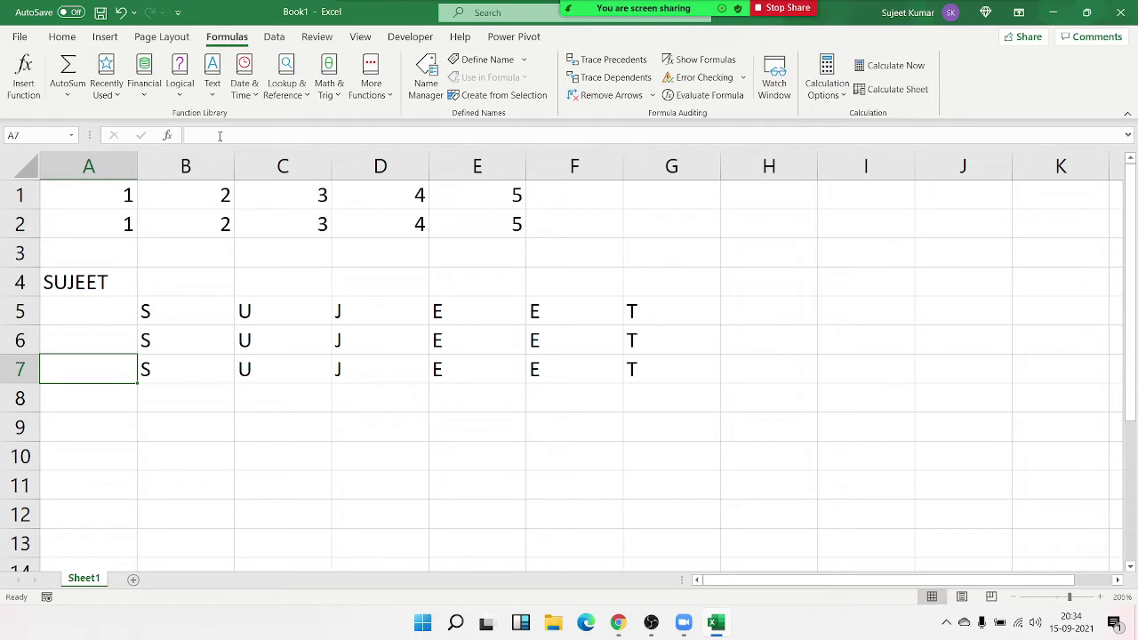
Enter the numbers 56, 85, 36, 96, 58 and 65 across cells B10 to G10
key(Down)
key(Down)
key(Down)
key(Down)
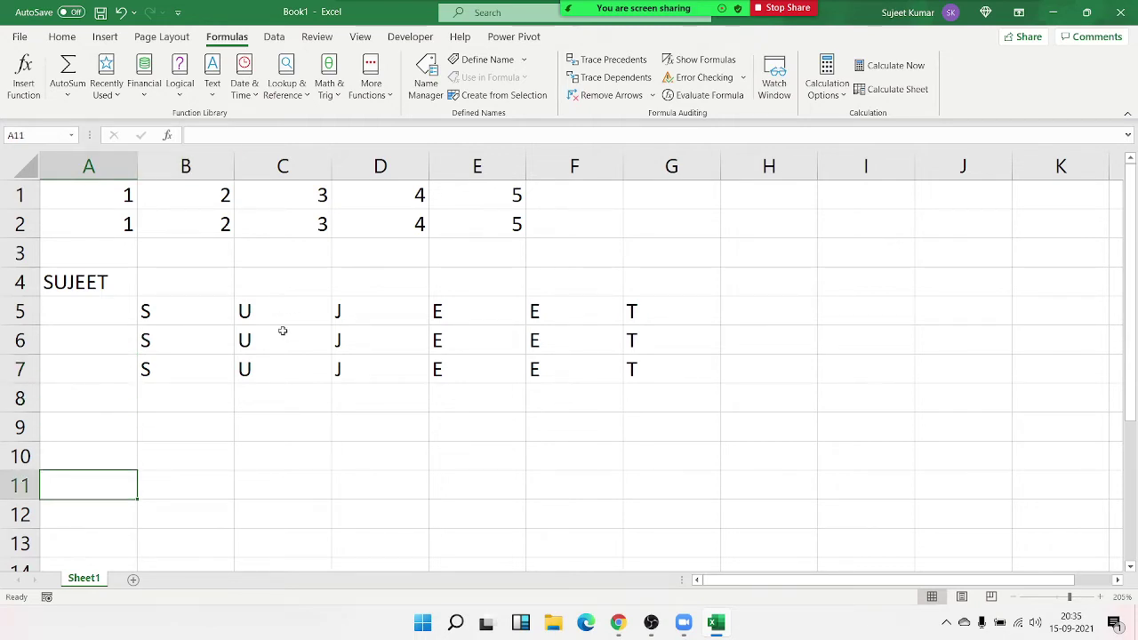
scroll(284, 314, down, 1)
click(180, 377)
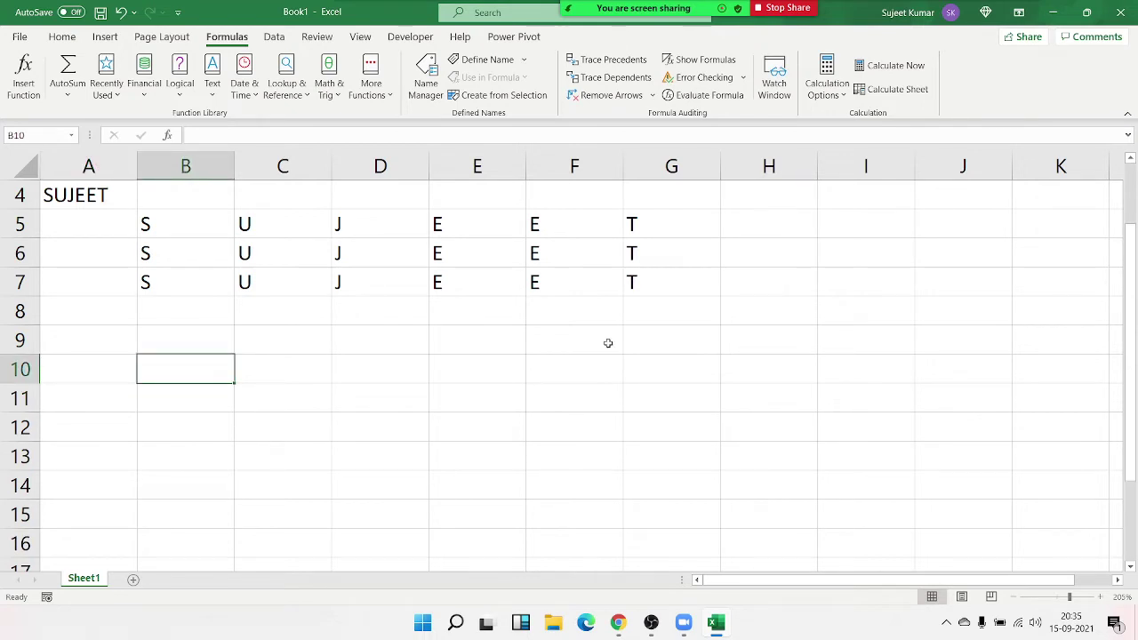
text(56)
key(Tab)
text(85)
key(Tab)
text(36)
key(Tab)
text(96)
key(Tab)
text(58)
key(Tab)
text(65)
key(Tab)
Add 100 to the first number with the formula =B10+100 in cell B11
key(Down)
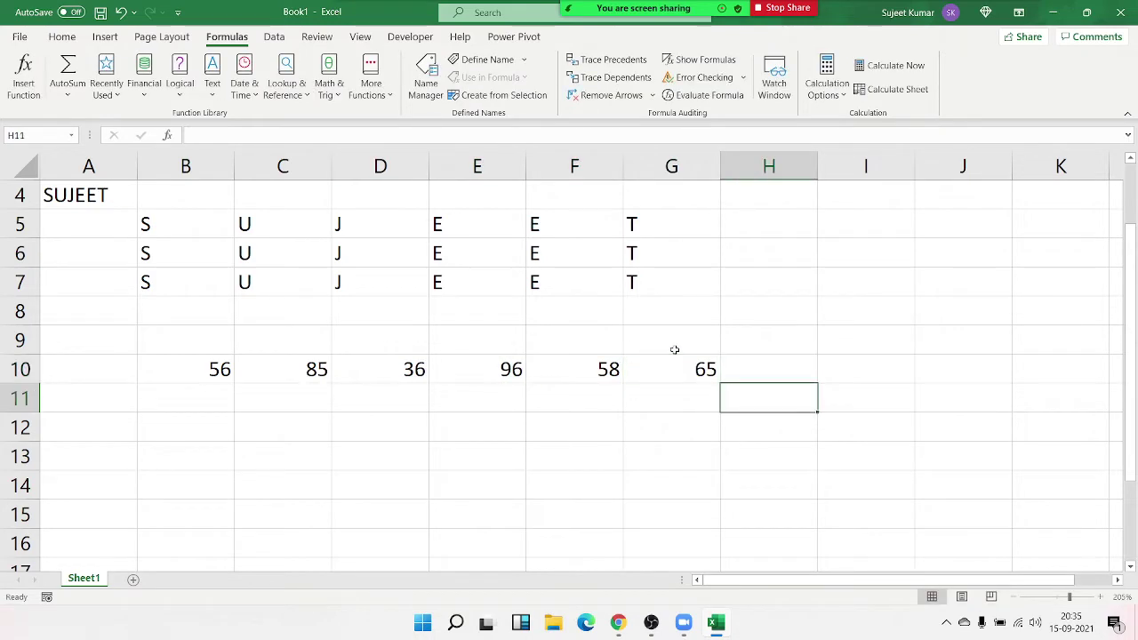
key(Left)
key(Left)
key(Left)
key(Left)
key(Left)
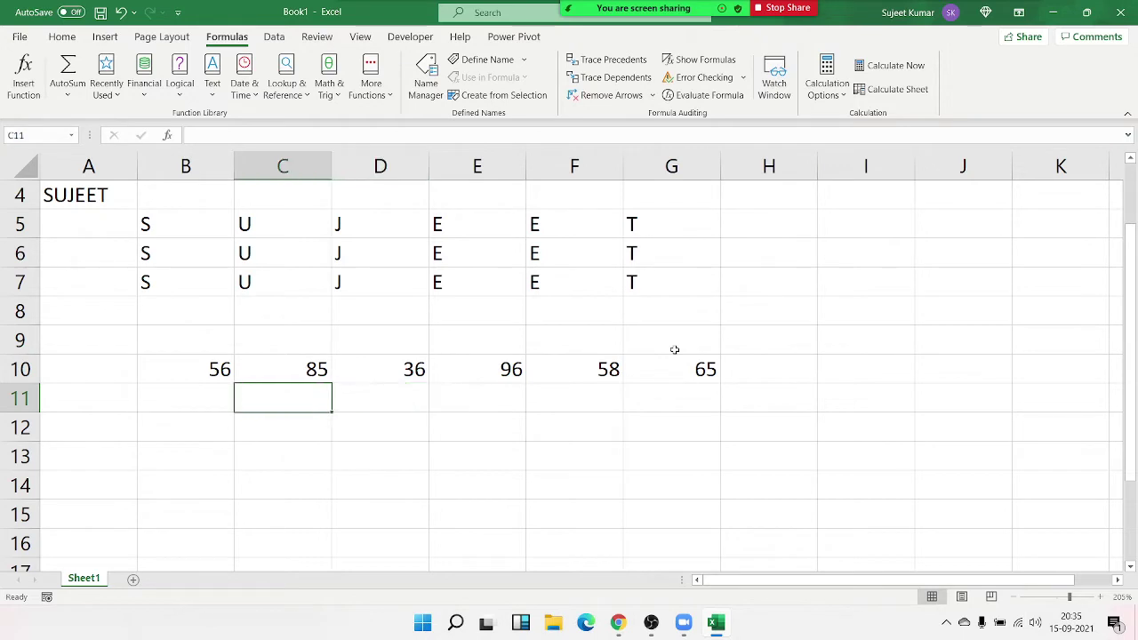
key(Left)
text(=)
key(Up)
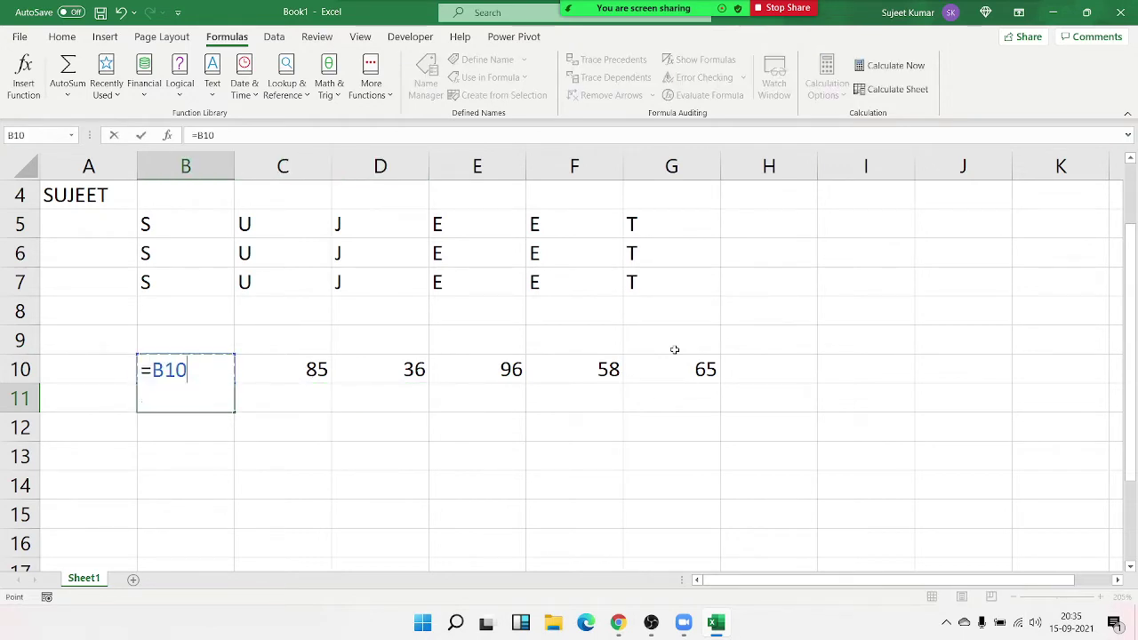
text(+100)
key(Return)
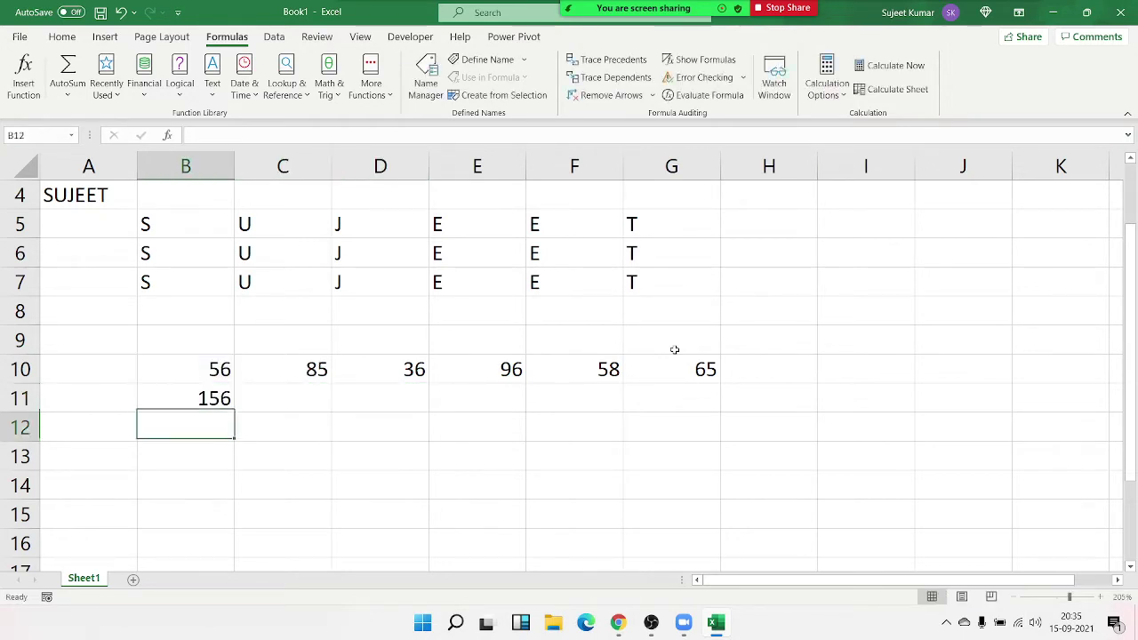
Copy the add-100 formula from B11 across row 11 through G11
key(Up)
key(shift+Right)
key(shift+Right)
key(shift+Right)
key(shift+Right)
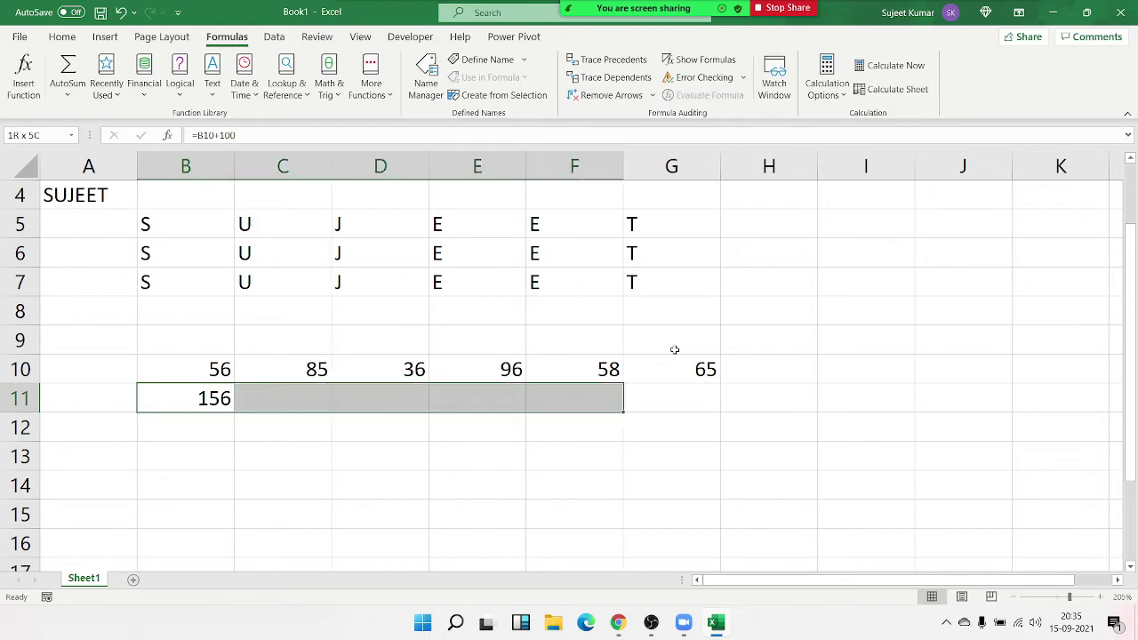
key(shift+Right)
key(ctrl+r)
key(Left)
key(Right)
Multiply the first row 11 value by 6 with the formula =B11*6 in cell B12
key(Down)
text(=)
key(Up)
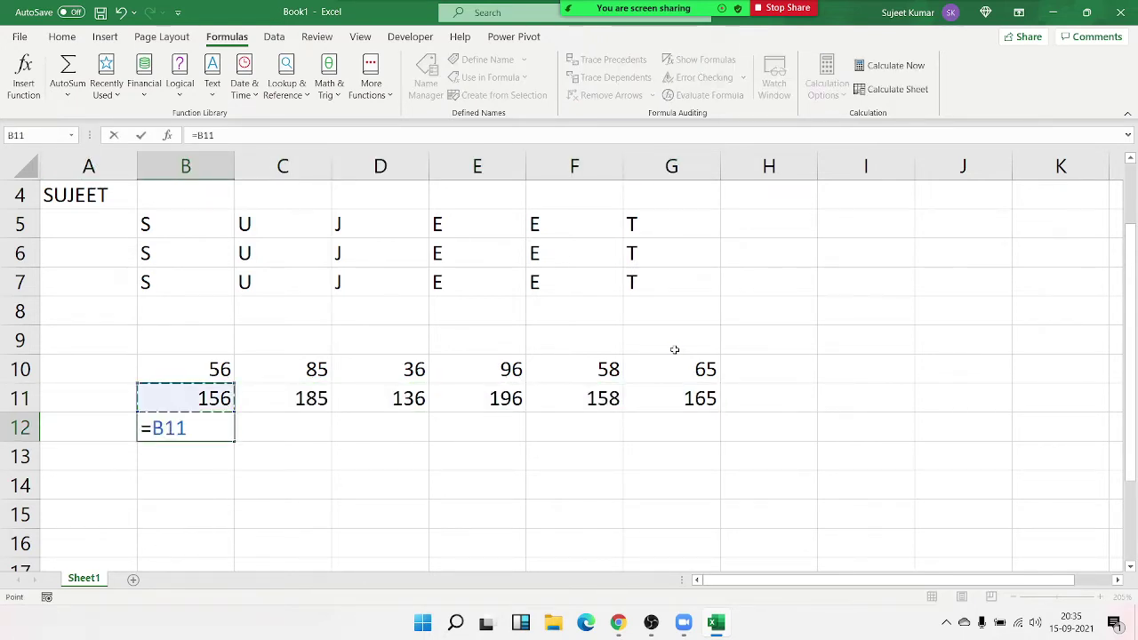
text(*6)
key(ctrl+Return)
Copy the multiply-by-6 formula from B12 across row 12 through G12
key(shift+Right)
key(shift+Right)
key(shift+Right)
key(shift+Right)
key(shift+Right)
key(ctrl+r)
Divide the first row 12 value by 50 with the formula =B12/50 in cell B13
key(Down)
text(=)
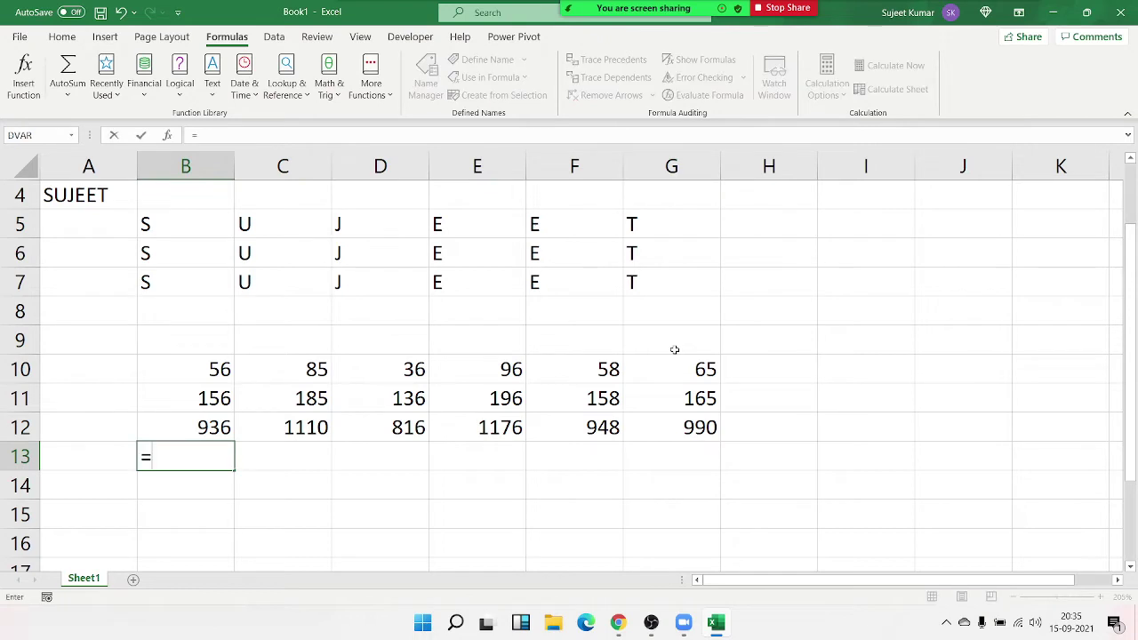
key(Up)
text(/50)
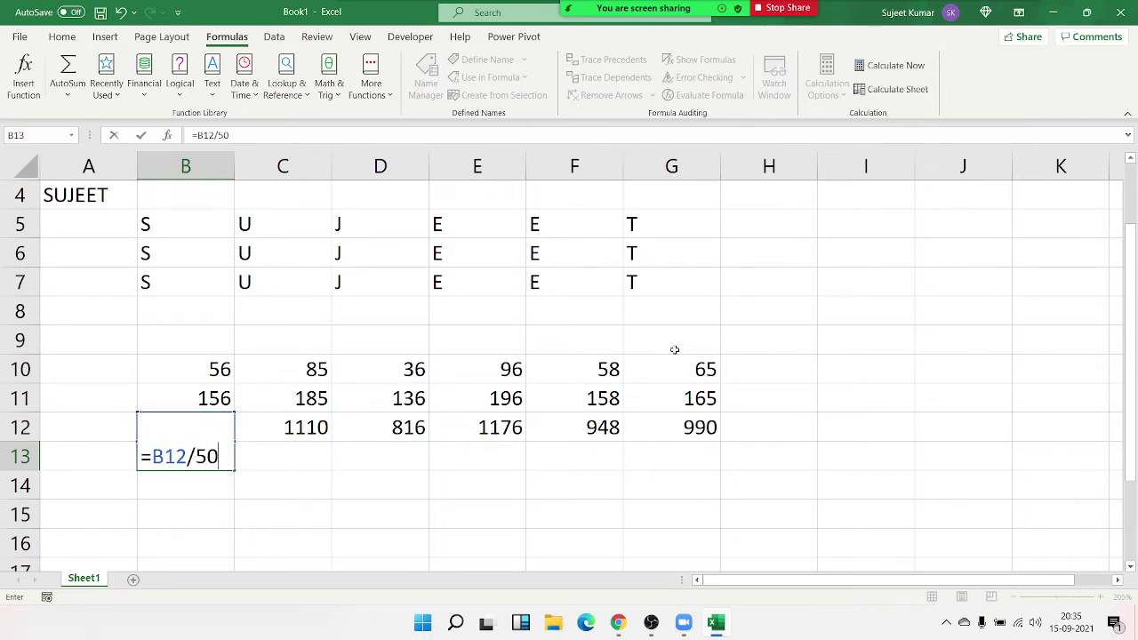
key(Return)
Copy the divide-by-50 formula from B13 across row 13 through G13
key(Up)
key(shift+Right)
key(shift+Right)
key(shift+Right)
key(shift+Right)
key(shift+Right)
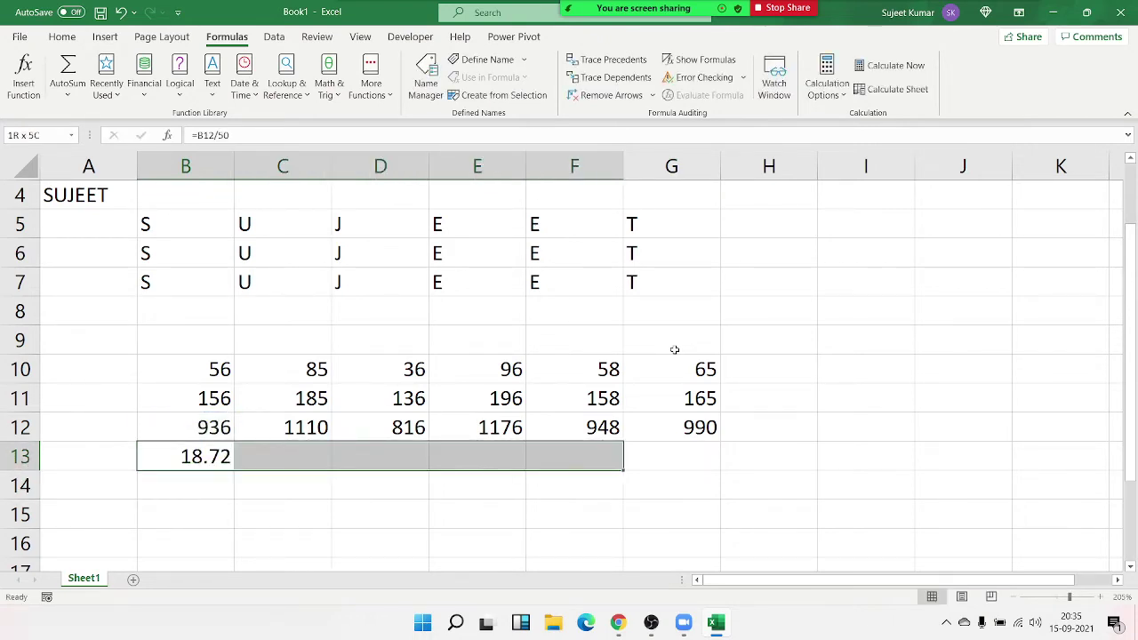
key(ctrl+r)
Total the row 13 results with the formula =SUM(B13:G13) in cell H13
key(Right)
key(Right)
key(Right)
key(Right)
key(Right)
key(Right)
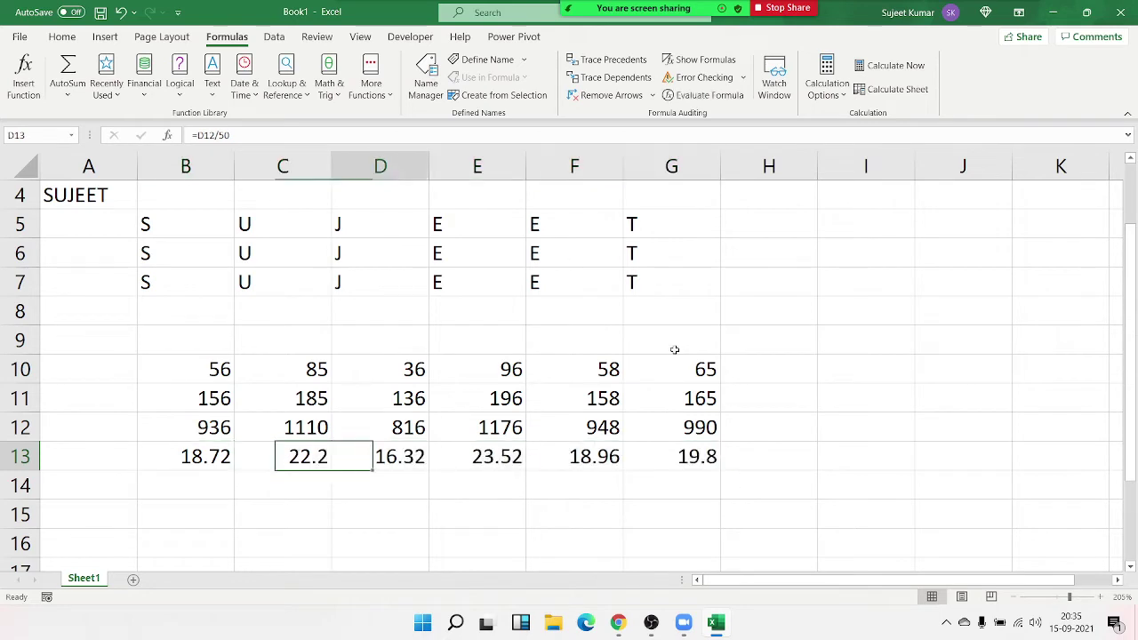
text(=sum)
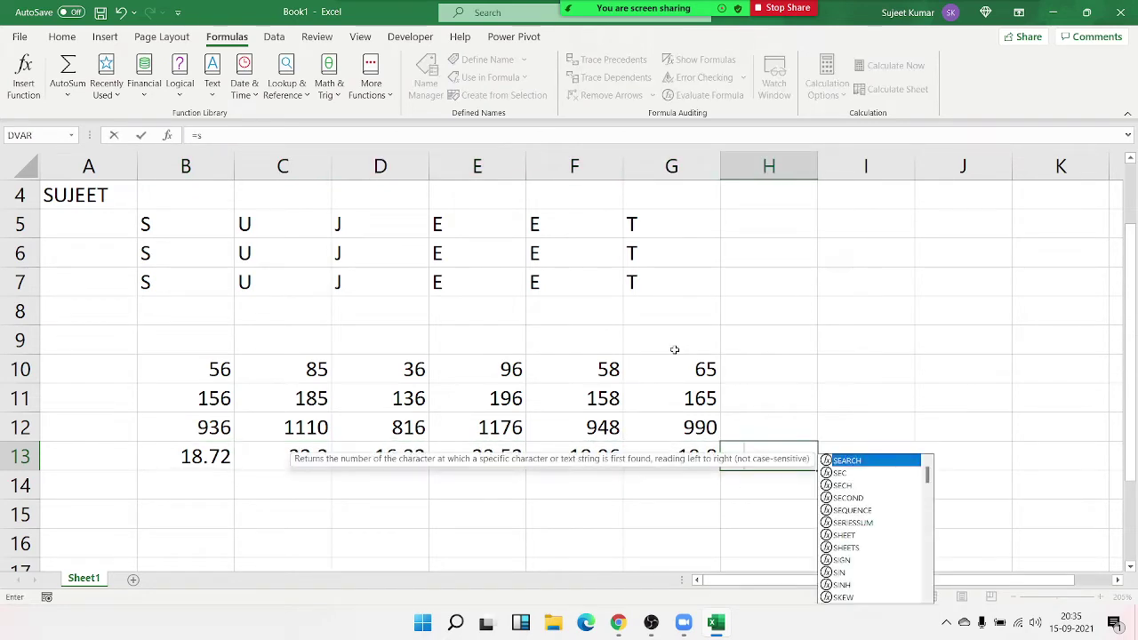
key(Tab)
key(Left)
key(shift+Left)
key(shift+Left)
key(shift+Left)
key(shift+Left)
key(shift+Left)
key(ctrl+Return)
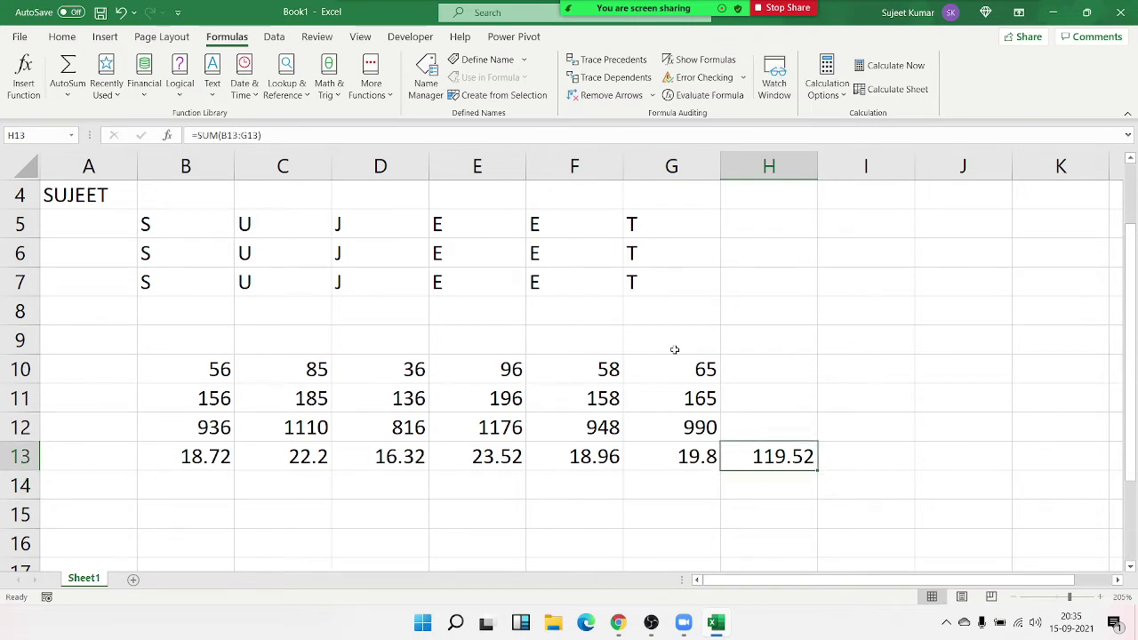
Review the intermediate results in rows 11, 12 and 13 one row at a time
key(Up)
key(Up)
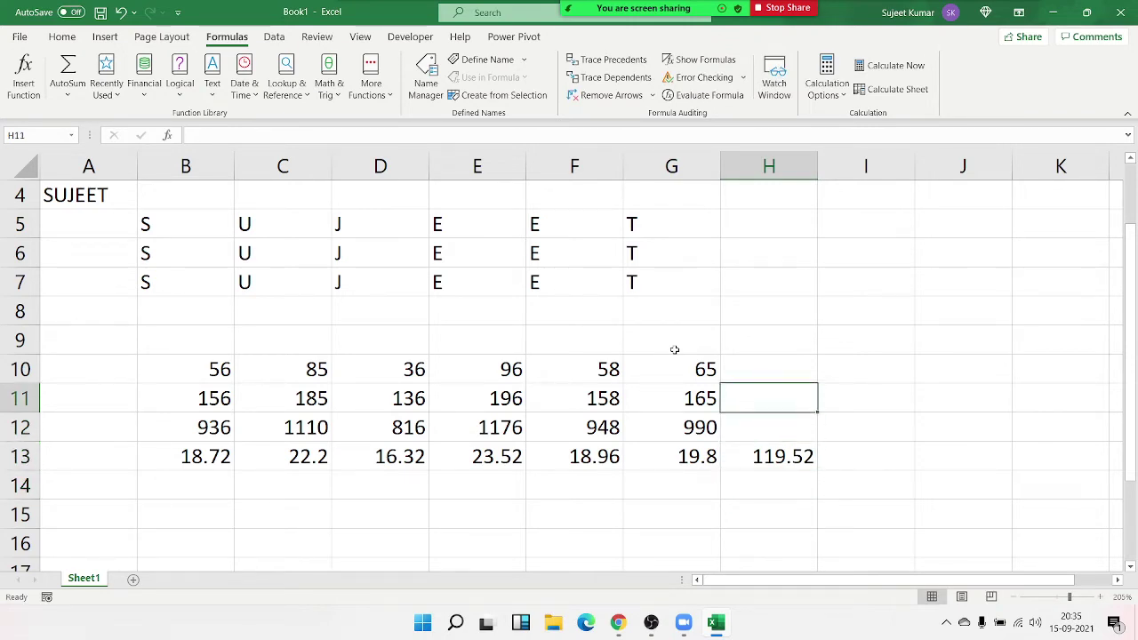
key(Left)
key(shift+Left)
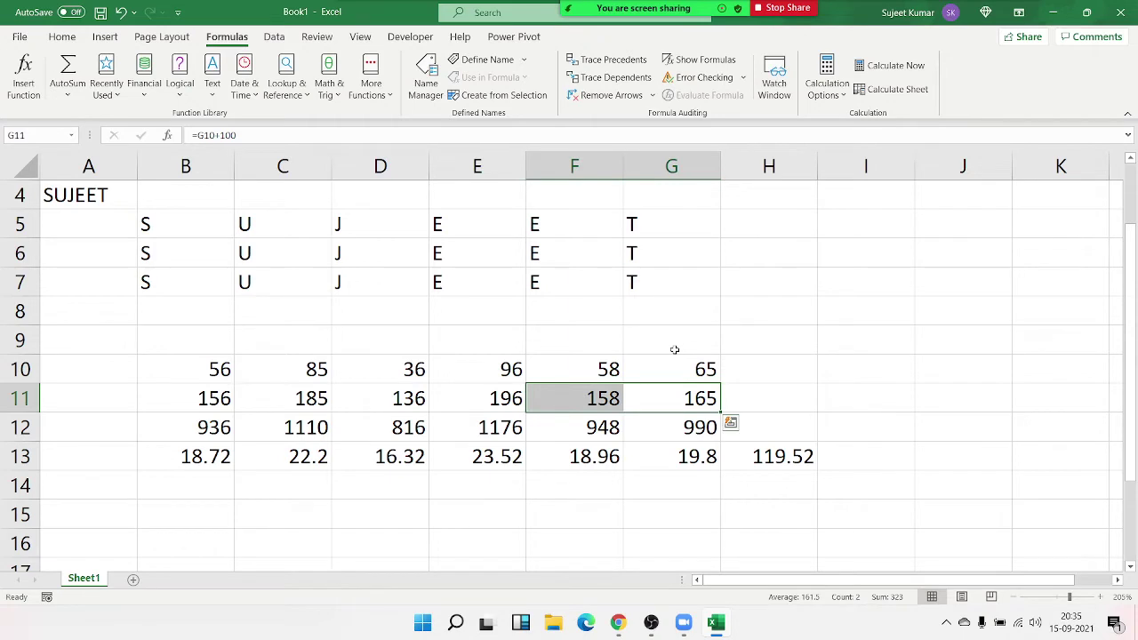
key(shift+Left)
key(shift+Left)
key(shift+Left)
key(Down)
key(shift+Left)
key(shift+Left)
key(Down)
key(shift+Left)
key(shift+Left)
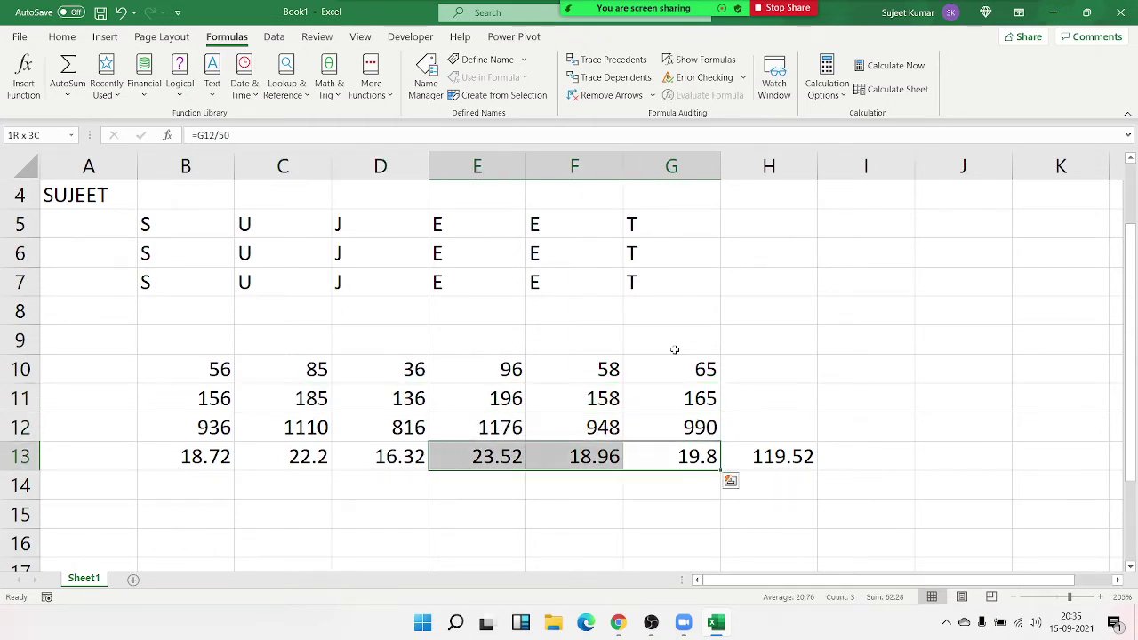
Examine the total in H13 along with the helper block B11:G13 that feeds it
key(Right)
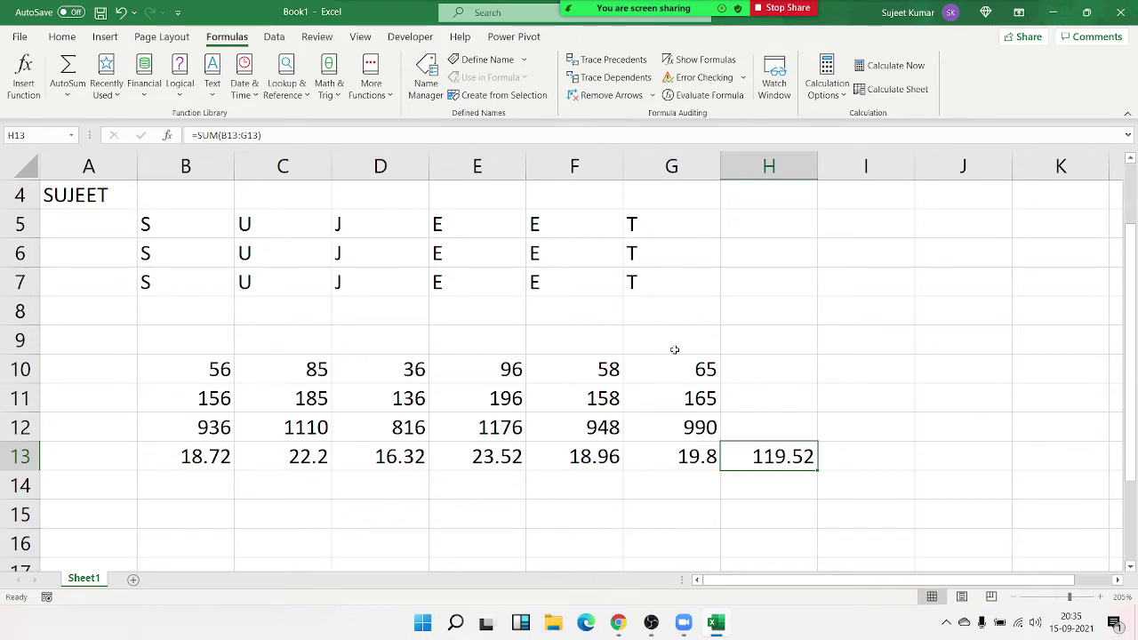
key(Left)
key(Right)
key(Left)
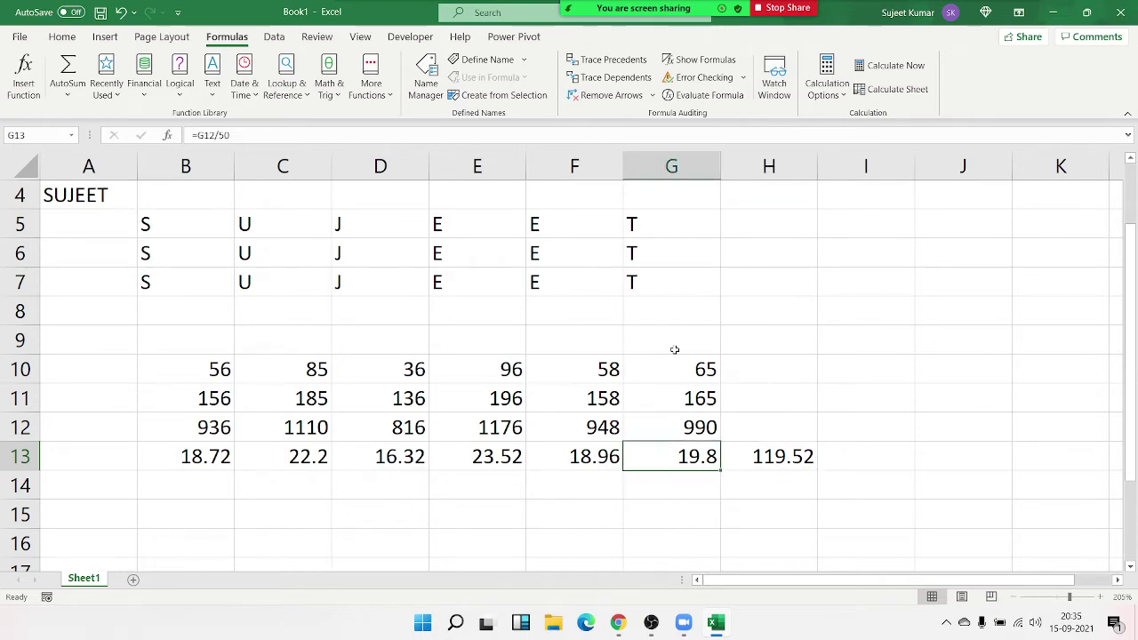
key(shift+Left)
key(shift+Left)
key(shift+Left)
key(shift+Left)
key(shift+Left)
key(shift+Up)
key(shift+Up)
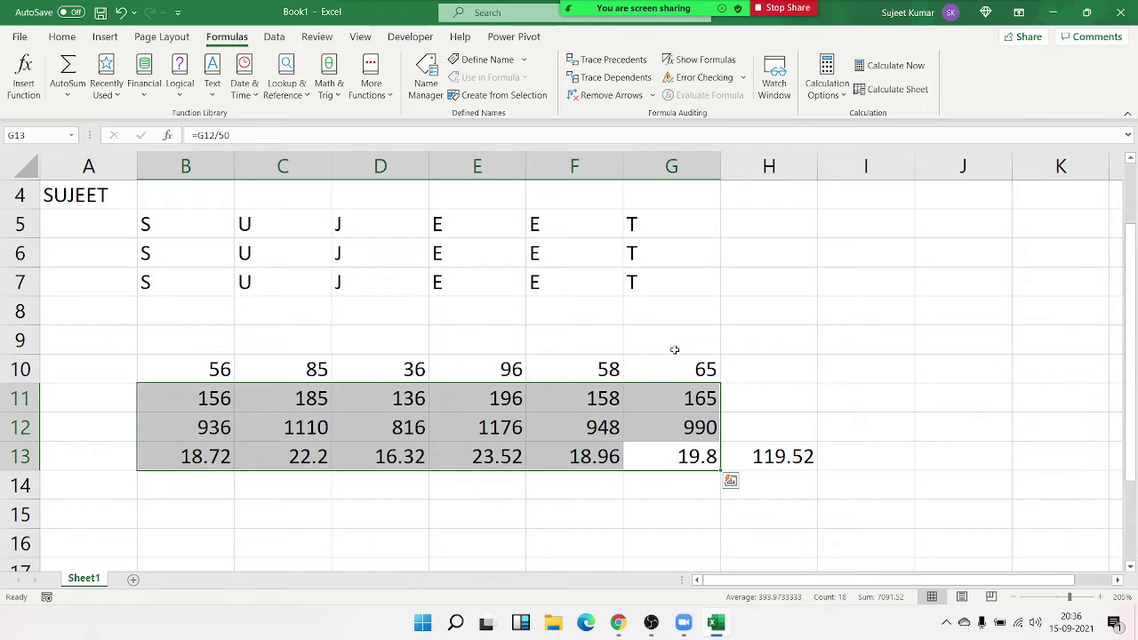
Start the formula =SUM(B10:G10+100*6/50 in H10 and enclose the range B10:G10 in its own parentheses
key(Up)
key(Up)
key(Up)
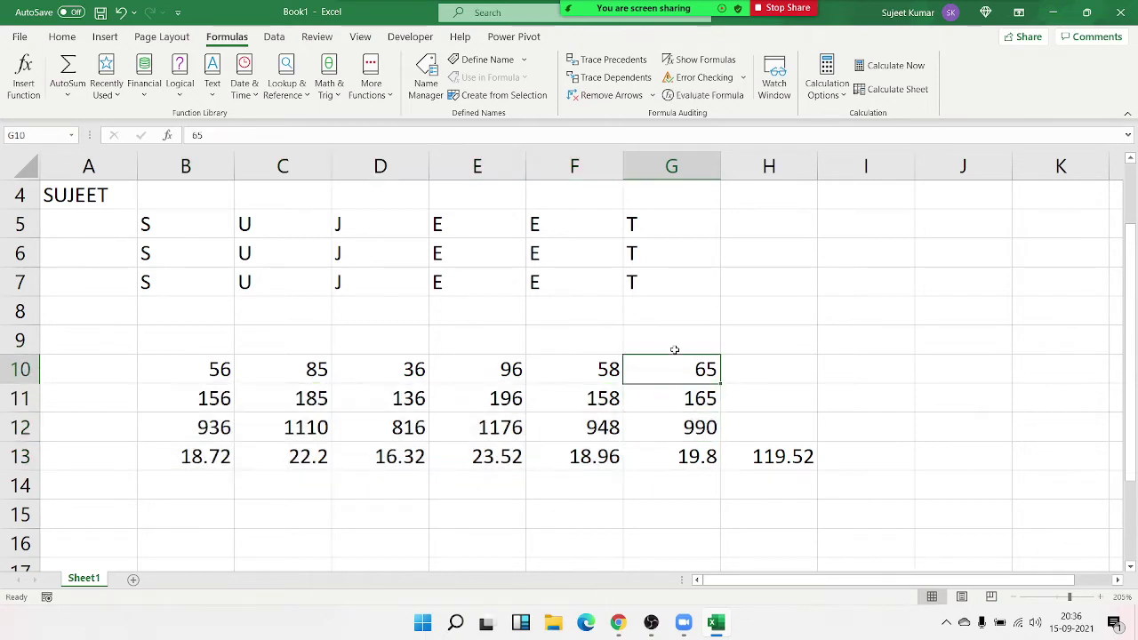
key(Right)
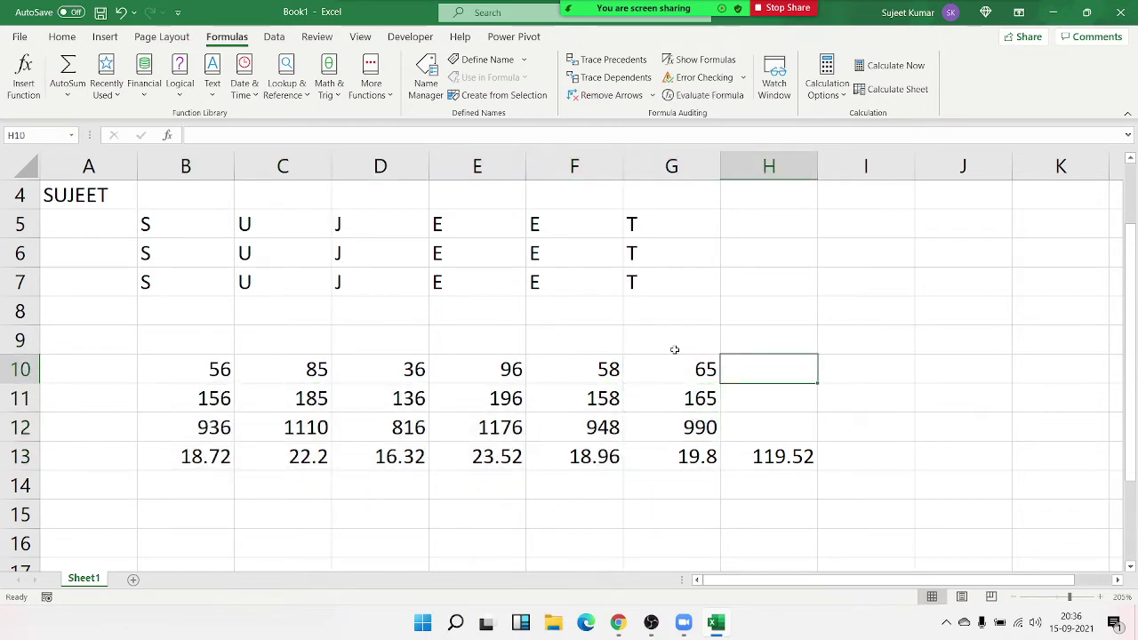
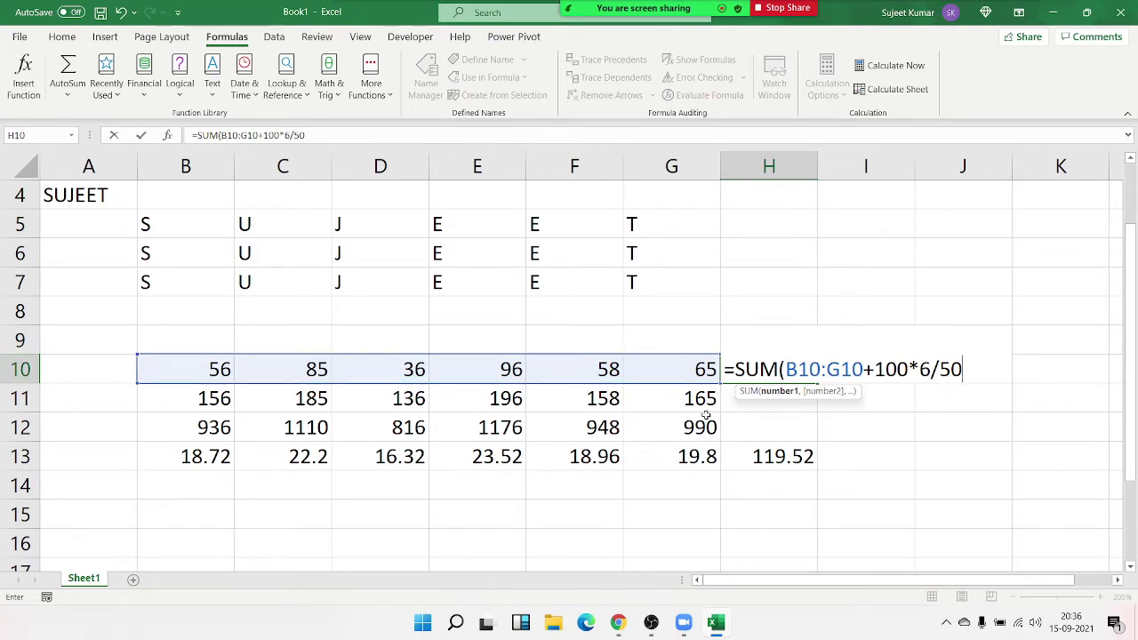
click(797, 369)
text(())
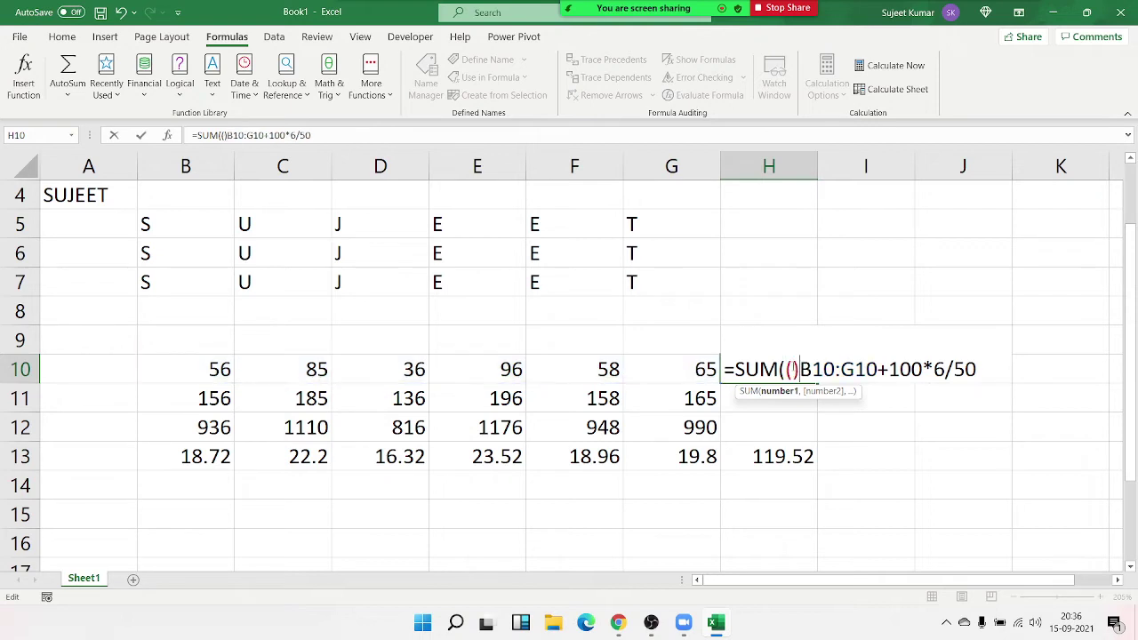
key(BackSpace)
key(Right)
key(Right)
key(Right)
key(Right)
key(Right)
key(Right)
key(Right)
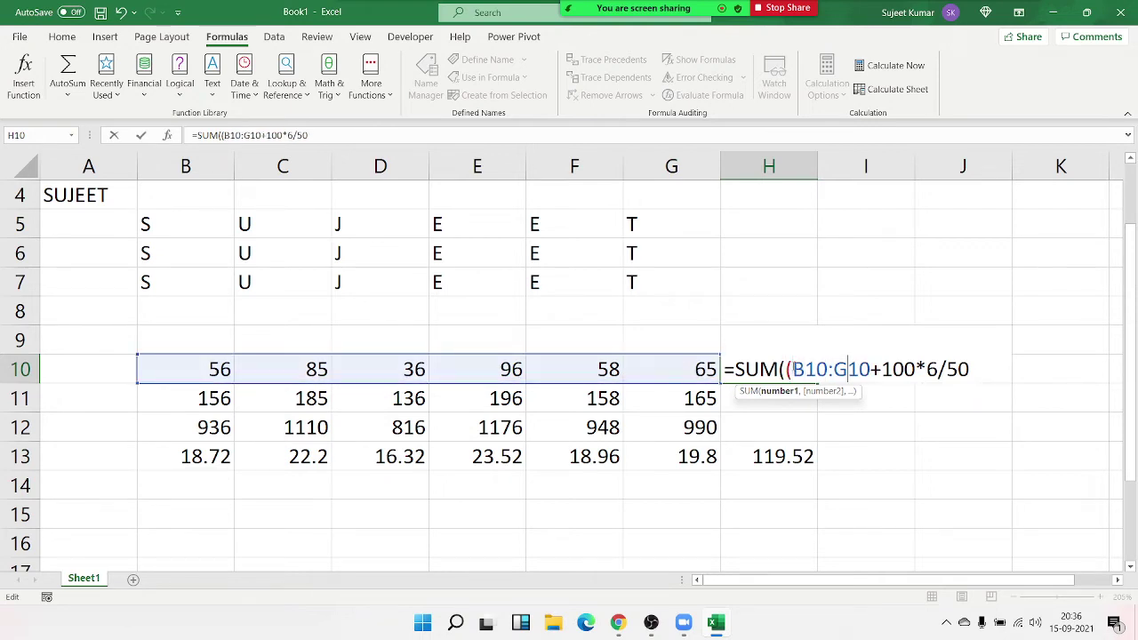
text())
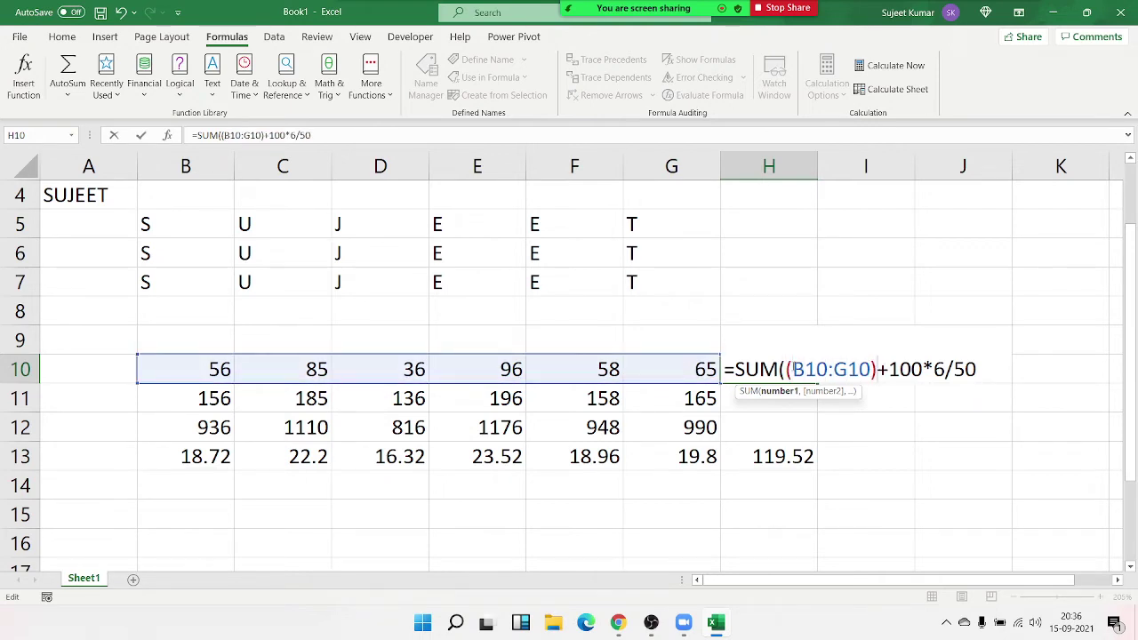
Enclose the addition (B10:G10)+100 in parentheses within the H10 formula
key(Left)
key(Left)
key(Left)
key(Left)
key(Left)
text(()
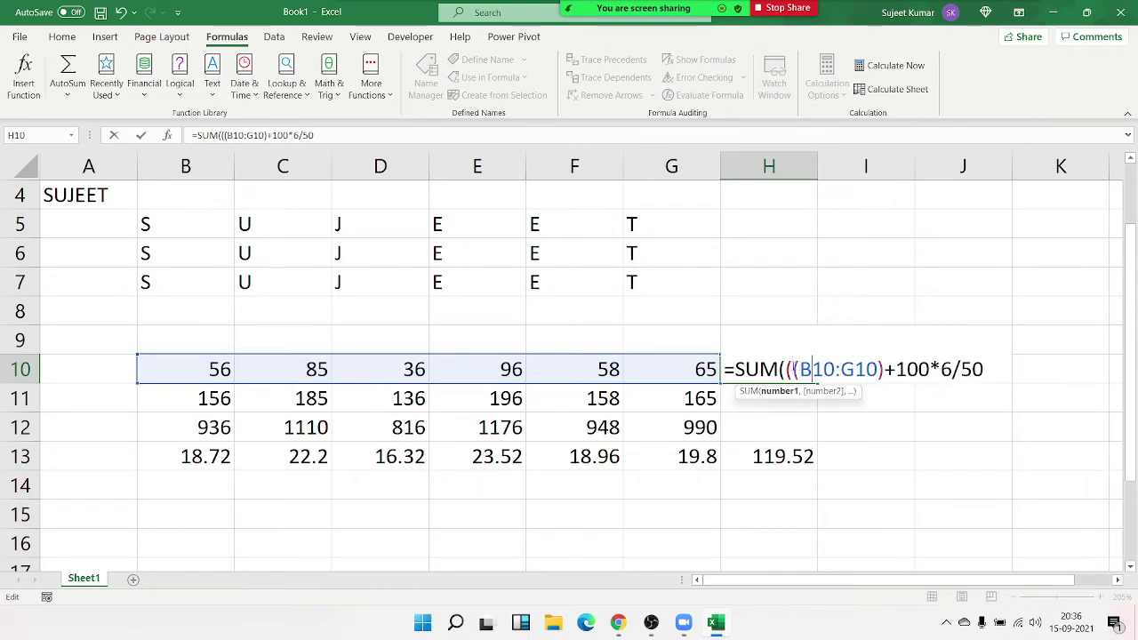
click(929, 369)
text())
Enclose the multiplication ((B10:G10)+100)*6 in parentheses within the H10 formula
click(867, 369)
click(787, 369)
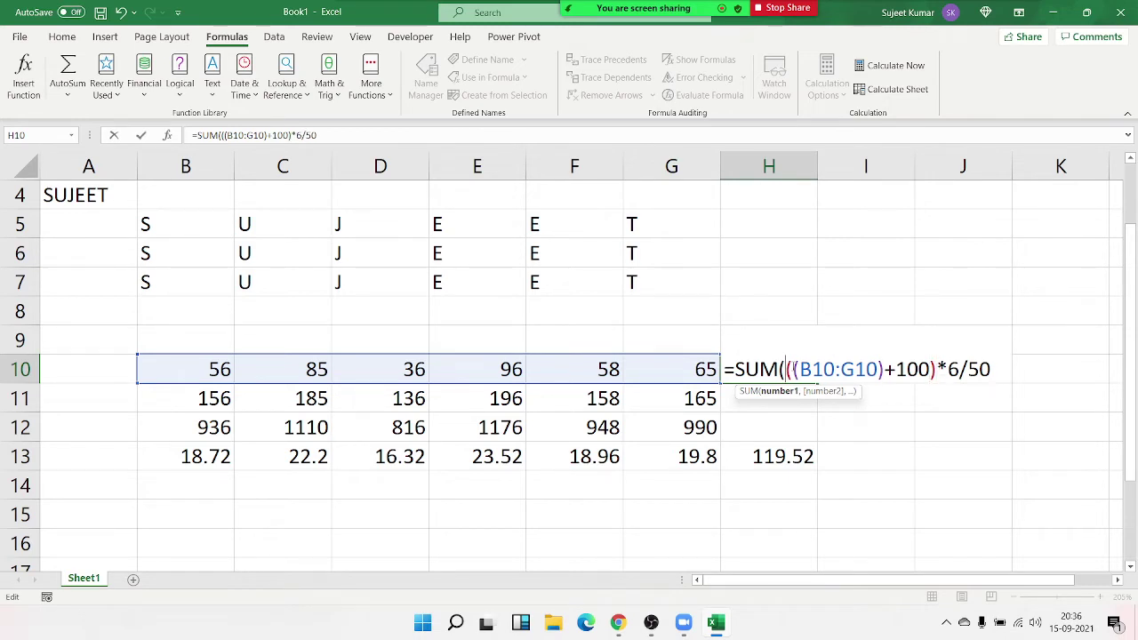
text(()
click(942, 369)
click(967, 369)
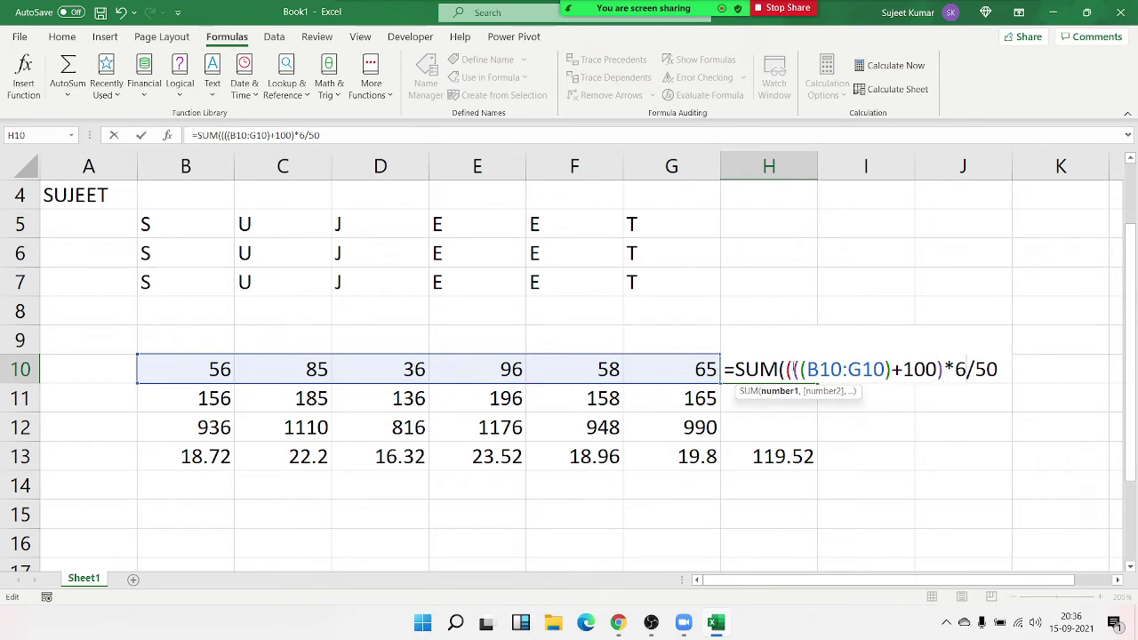
text())
Enclose the division by 50 in parentheses and enter the H10 formula as =SUM(((((B10:G10)+100)*6)/50))
click(902, 368)
click(785, 369)
text(()
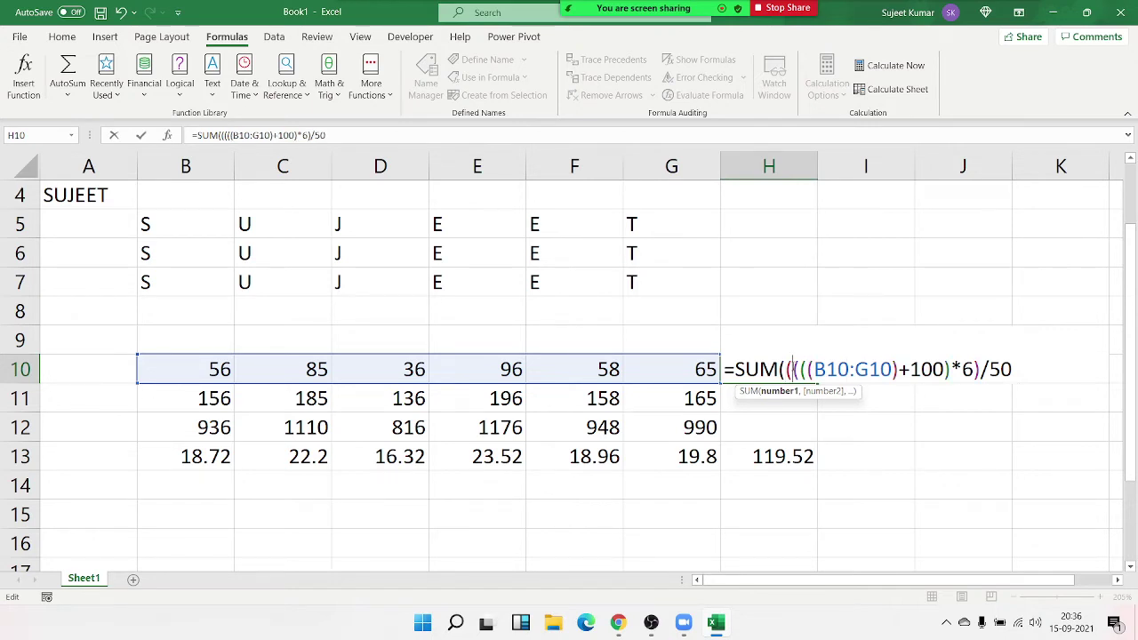
key(Right)
key(Right)
key(Right)
key(Right)
text())
key(Return)
key(Return)
Compare the H10 result with H13, inspecting H13's formula and the helper rows 11 to 13 behind it
click(790, 368)
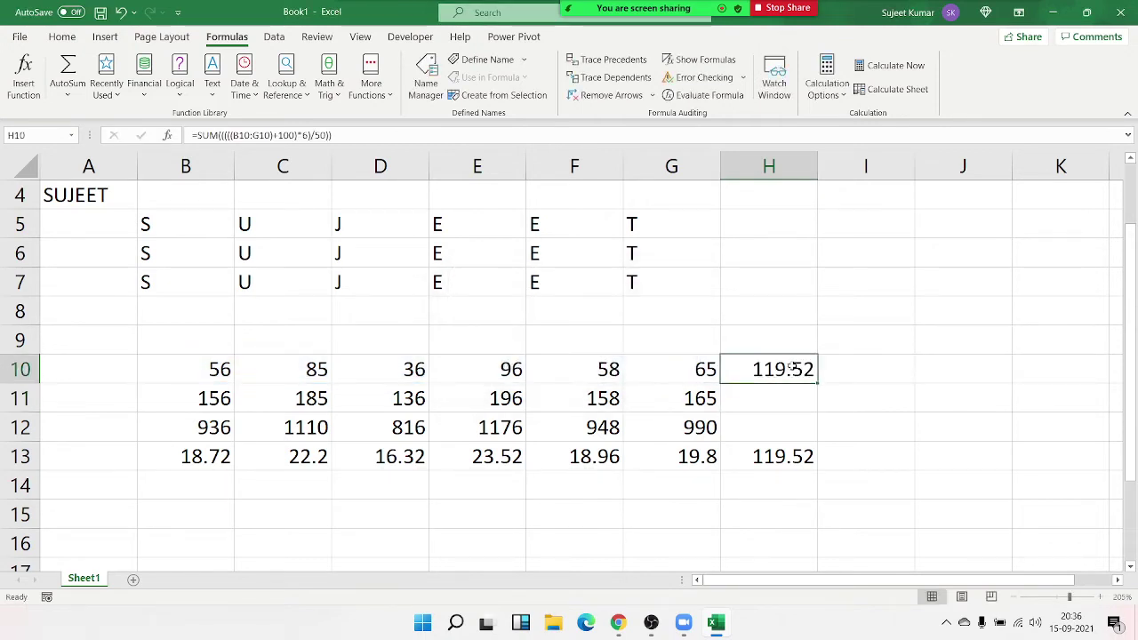
click(788, 461)
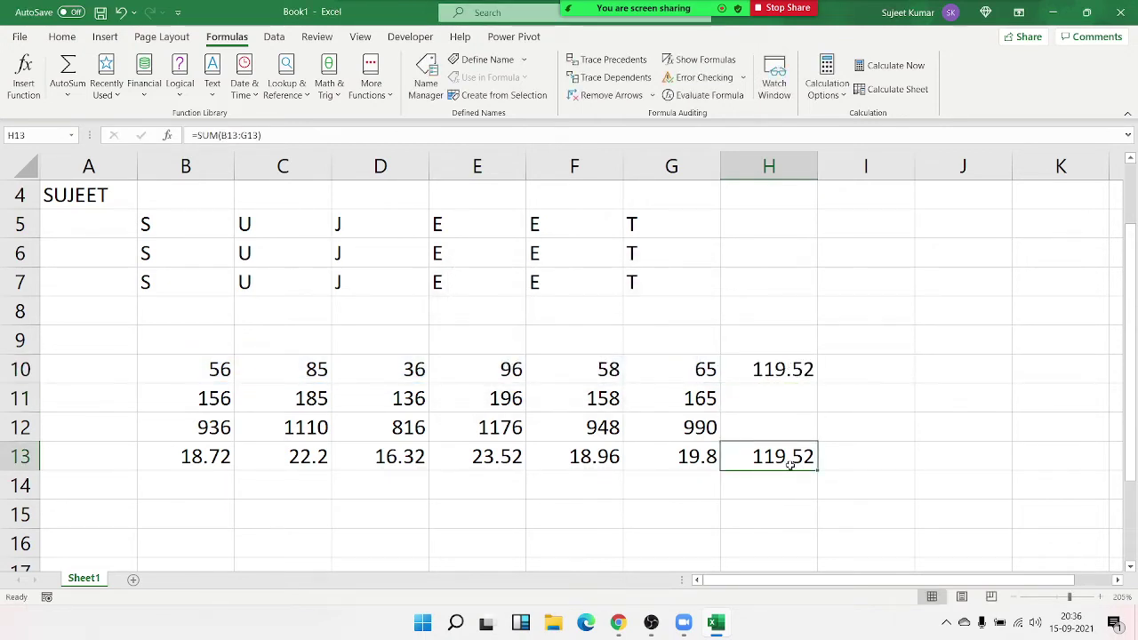
double_click(786, 458)
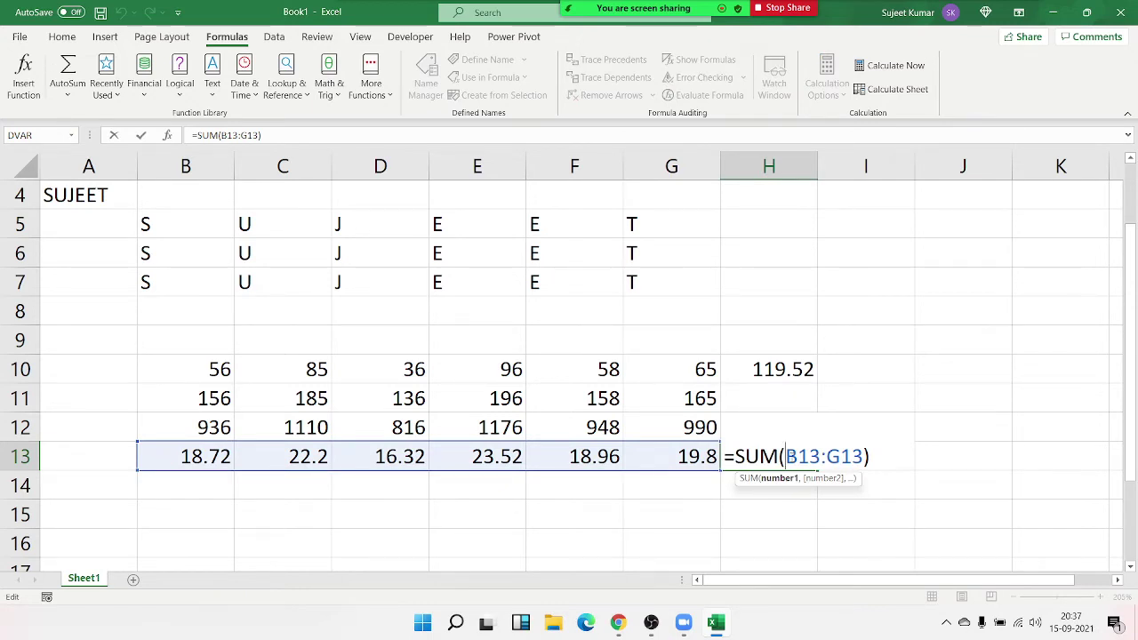
key(Escape)
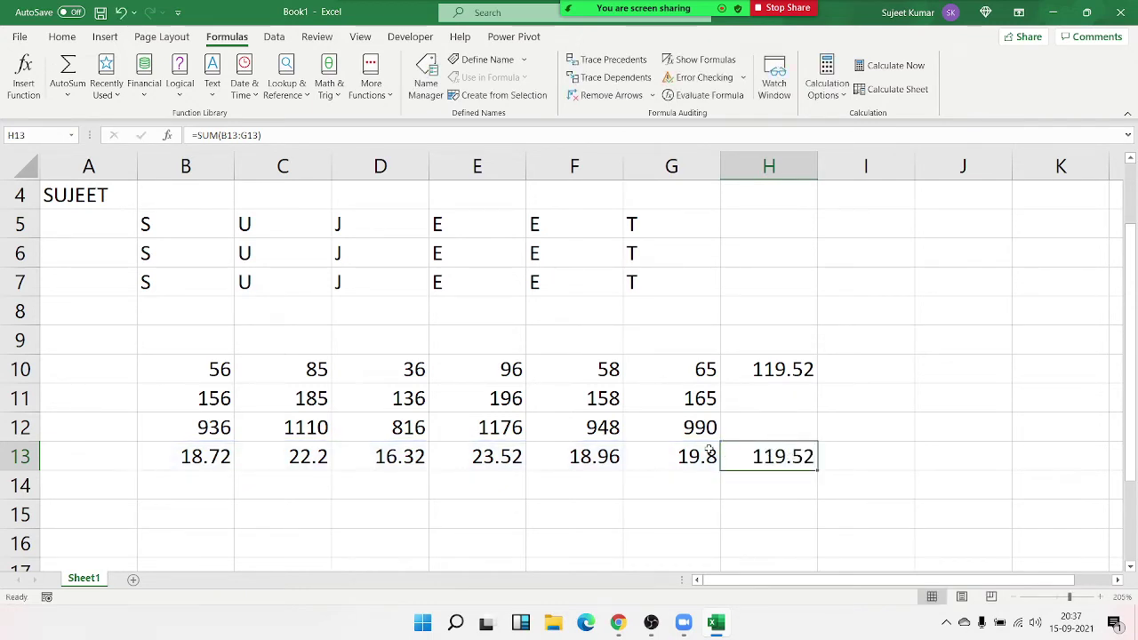
drag(744, 463, 203, 399)
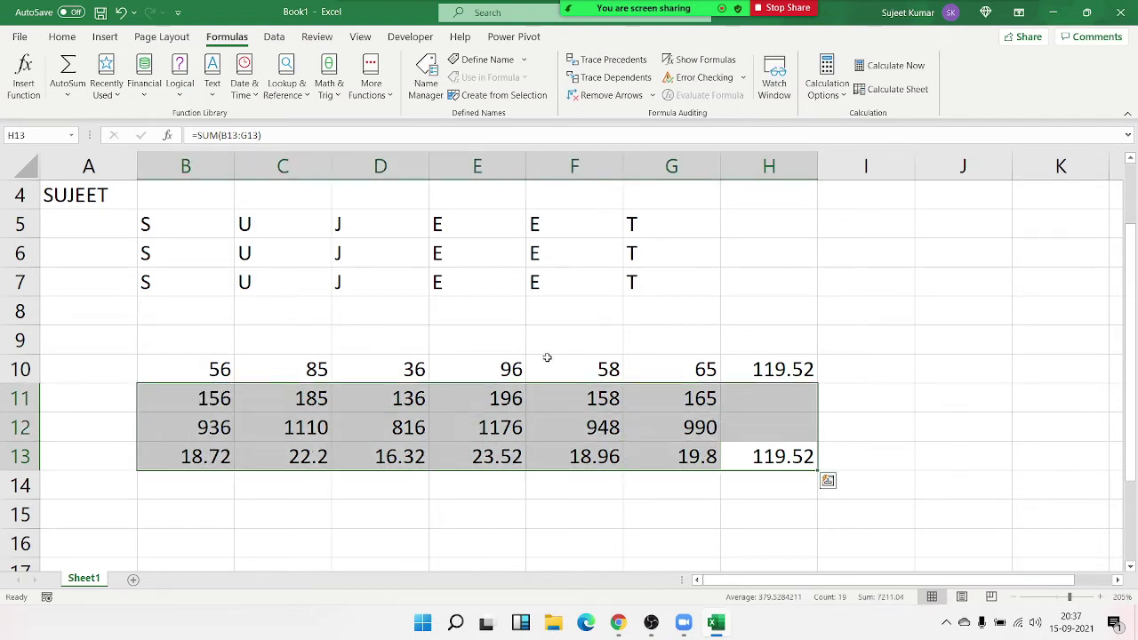
Inspect the nested SUM formula of H10 in edit mode
click(783, 341)
double_click(786, 369)
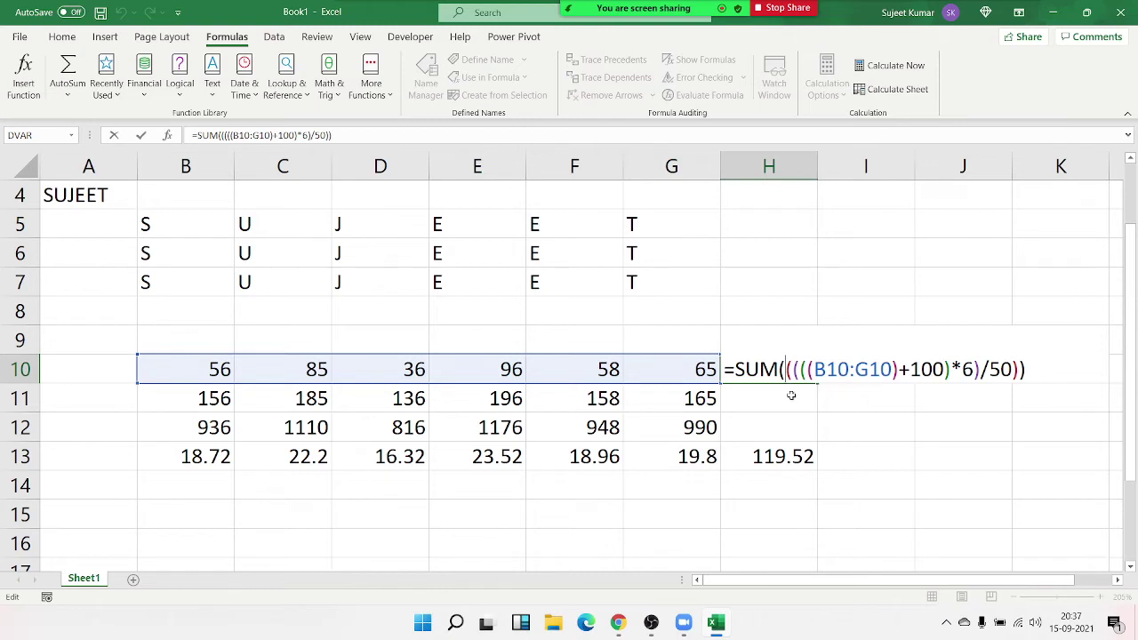
key(ctrl+Return)
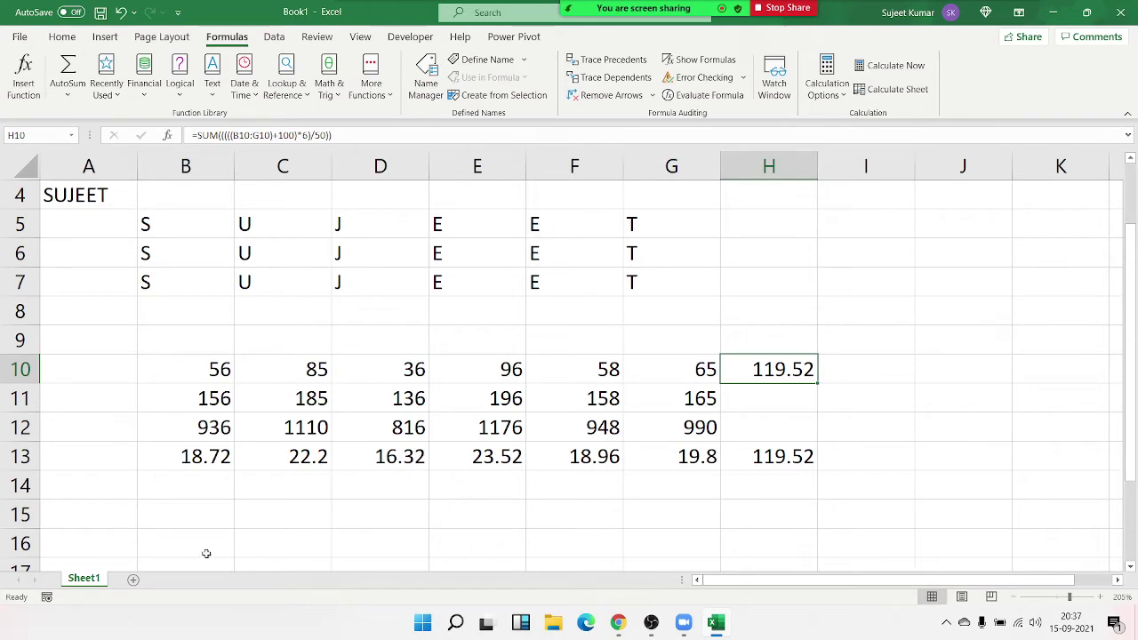
Enter the lookup values 11, 22 and 33 in cells A15 to A17
scroll(111, 481, down, 1)
scroll(105, 482, down, 1)
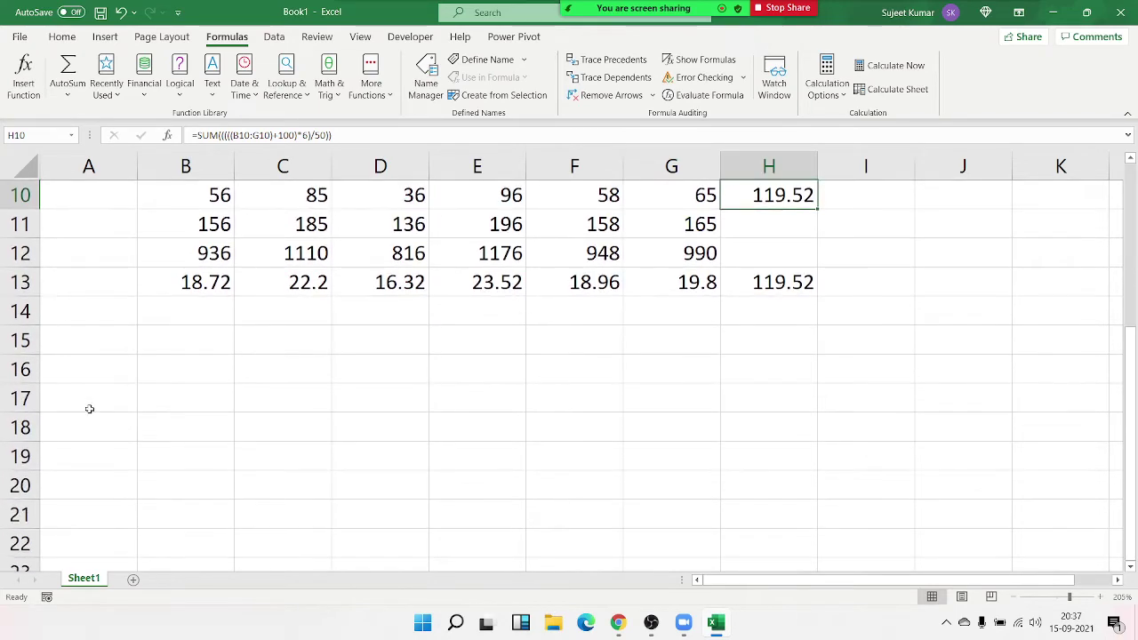
click(104, 347)
text(11)
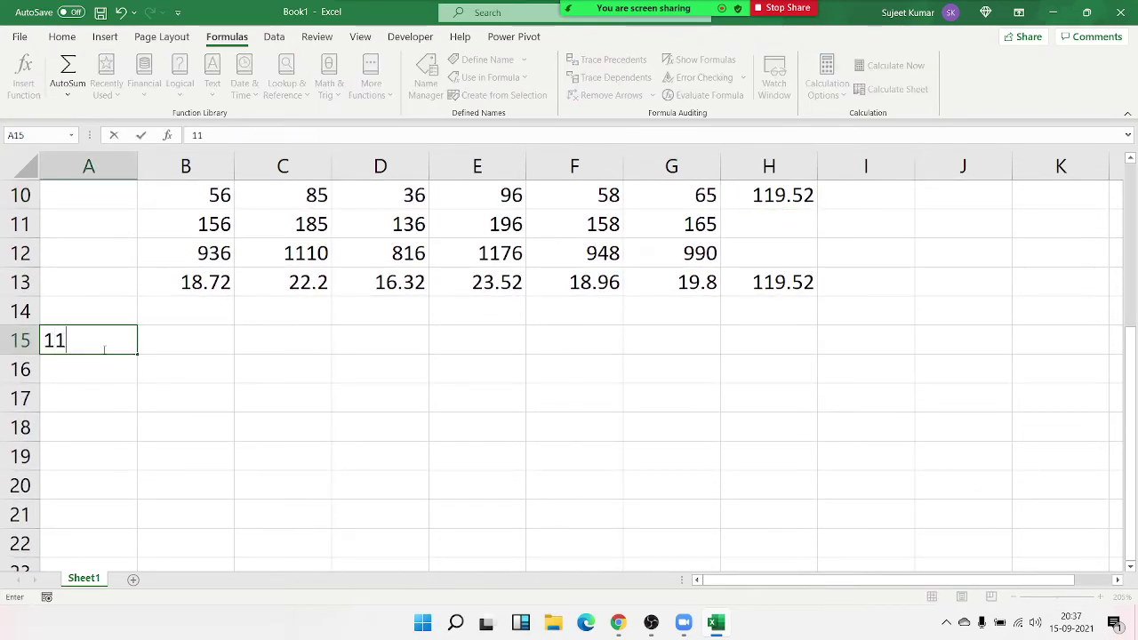
key(Return)
text(22)
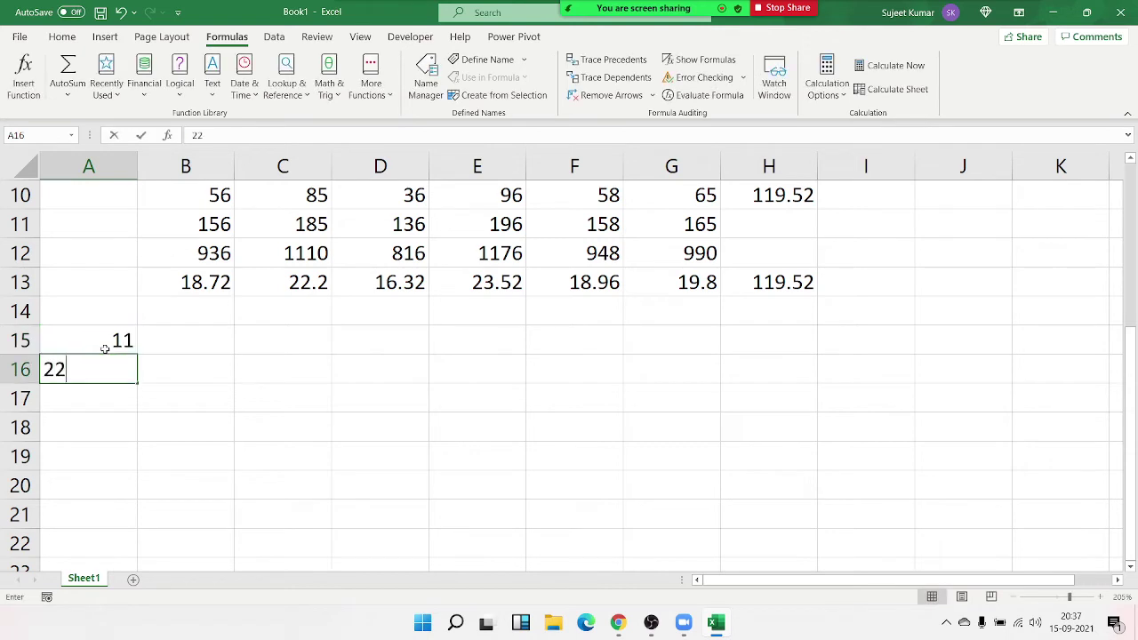
key(Return)
text(33)
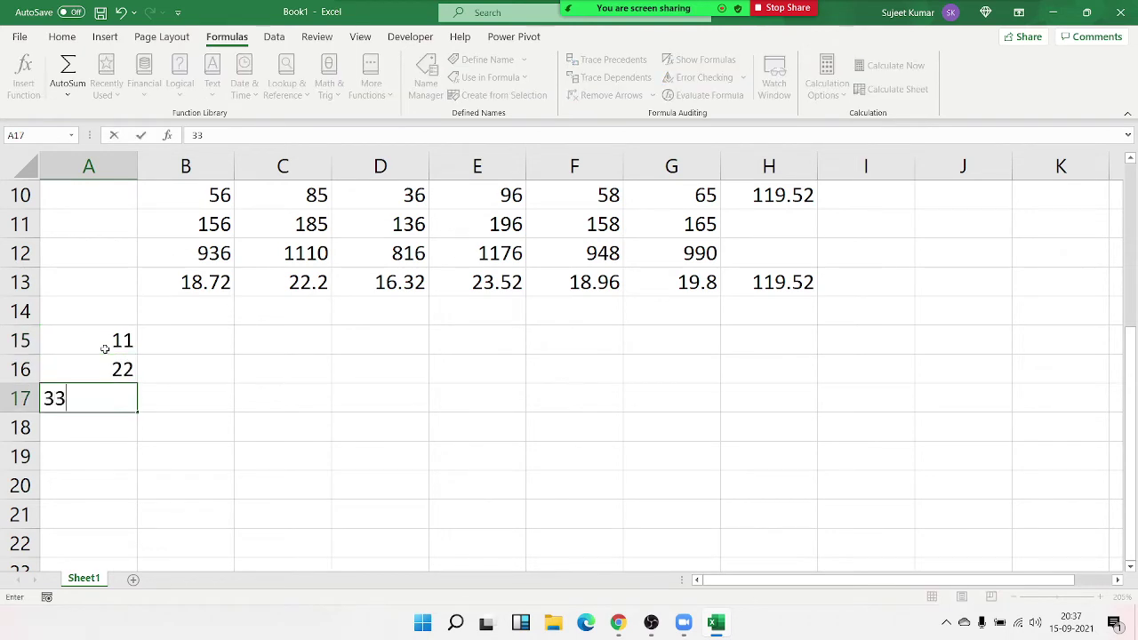
key(Tab)
Start a reference table at E15 with 11 in E15 and Delhi in F15
key(Tab)
key(Right)
key(Right)
key(Up)
key(Up)
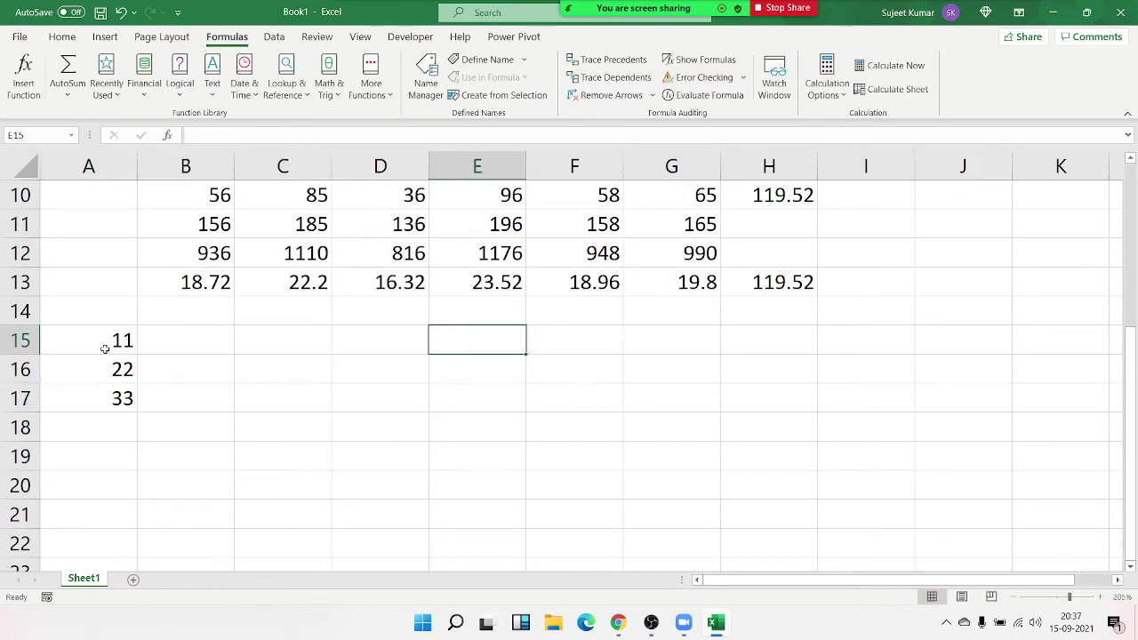
text(11)
key(Tab)
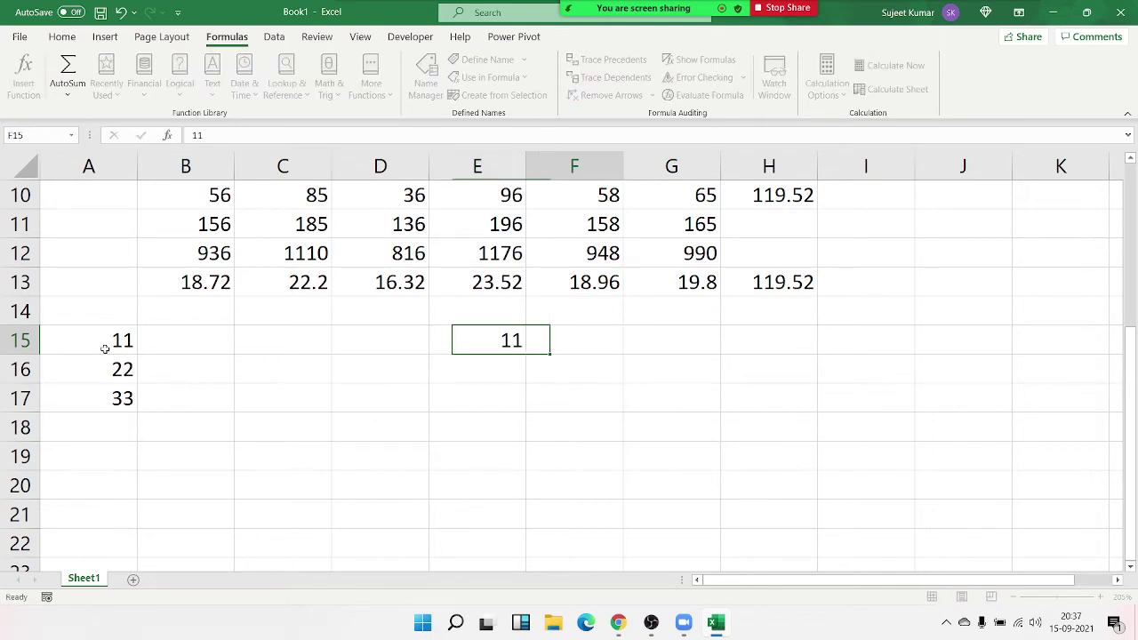
text(Delhi)
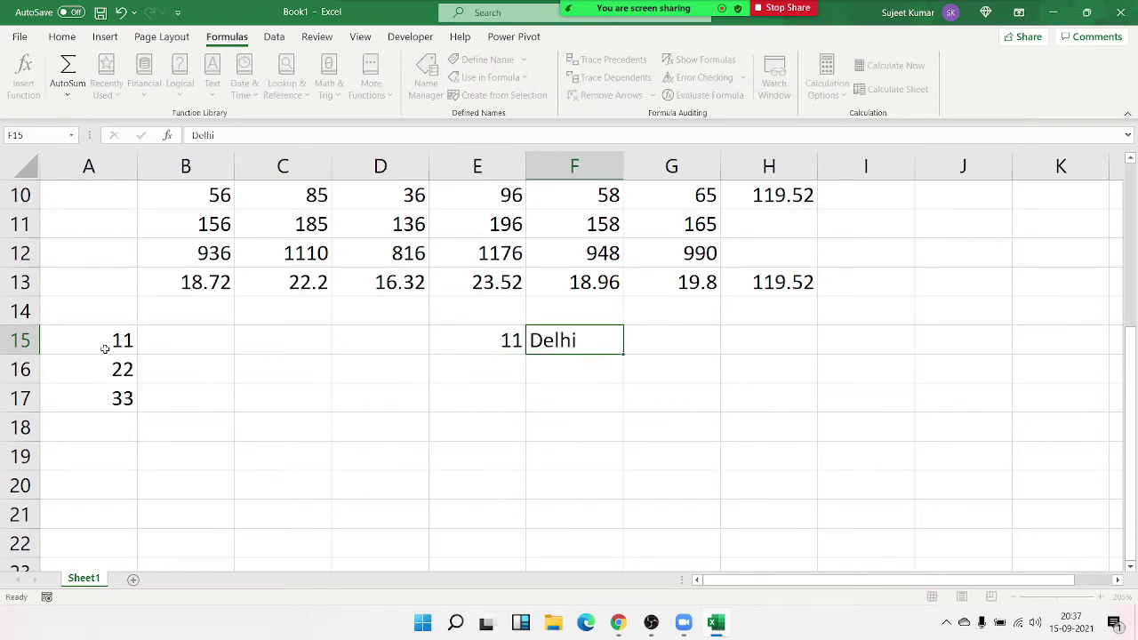
key(Return)
Complete the reference table with 22 and Mumbai in row 16, and 33 and Kolcuta in row 17
text(22)
key(Tab)
text(Mumbai)
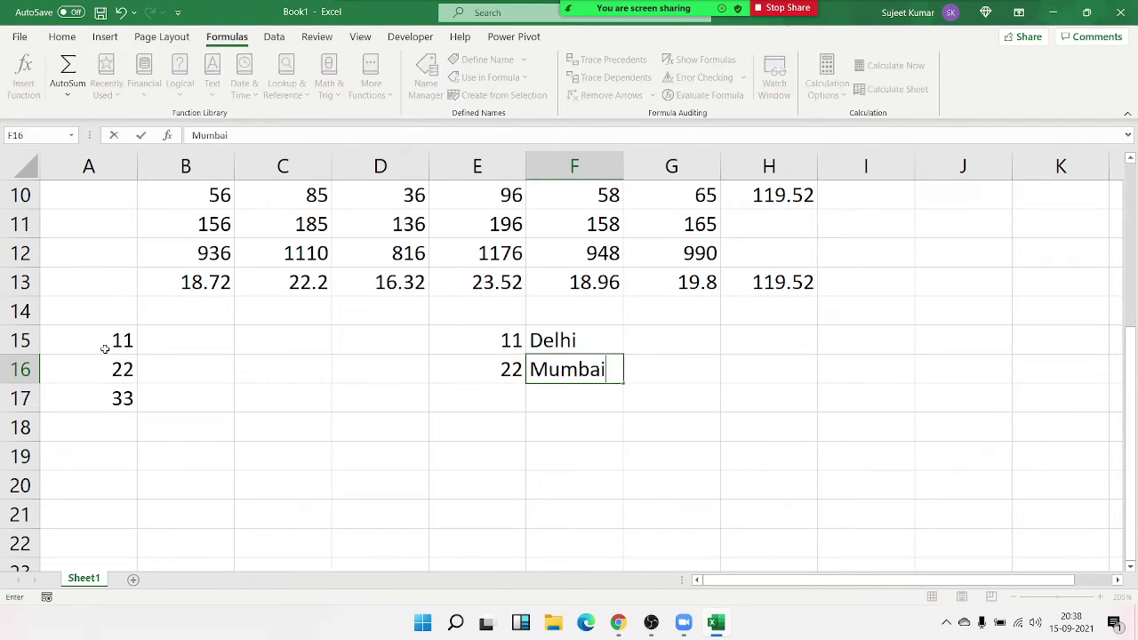
key(Return)
text(33)
key(Tab)
text(K)
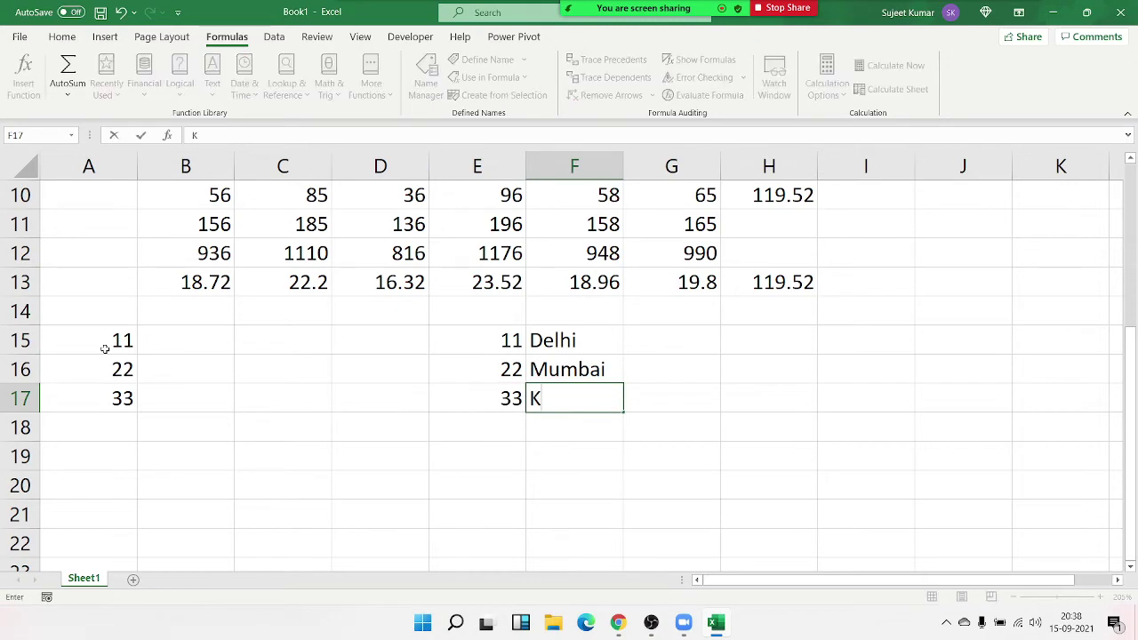
text(olcuta)
click(185, 428)
Start a VLOOKUP in B15 with lookup value A15 and an array constant whose first row is 11,"Delhi", ended by a semicolon
click(195, 349)
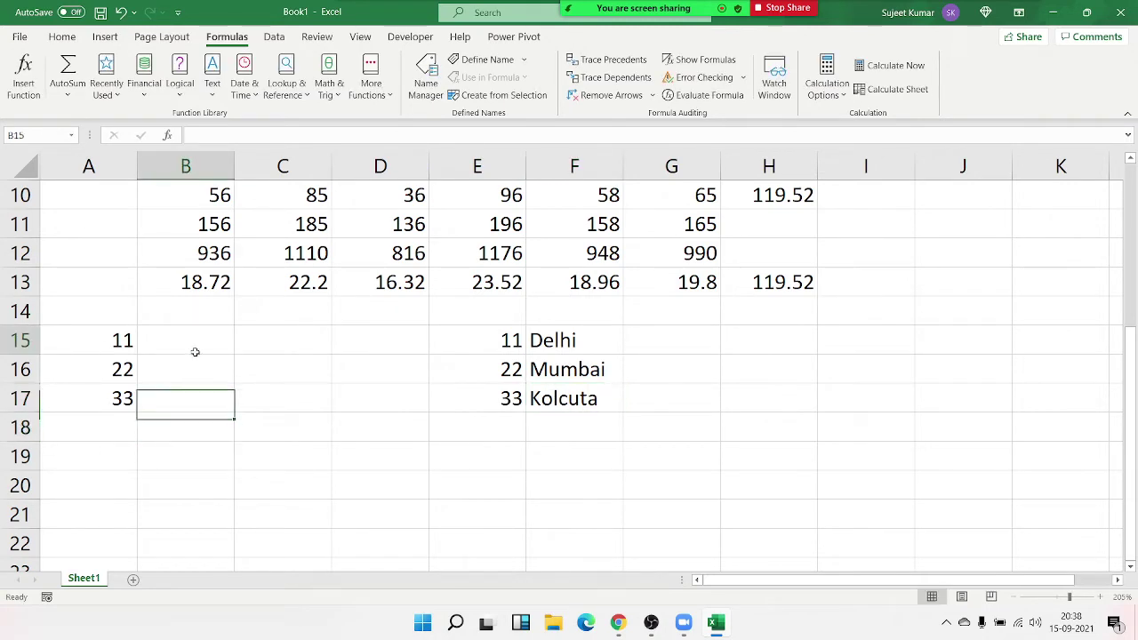
text(=vl)
key(Tab)
text(A15,)
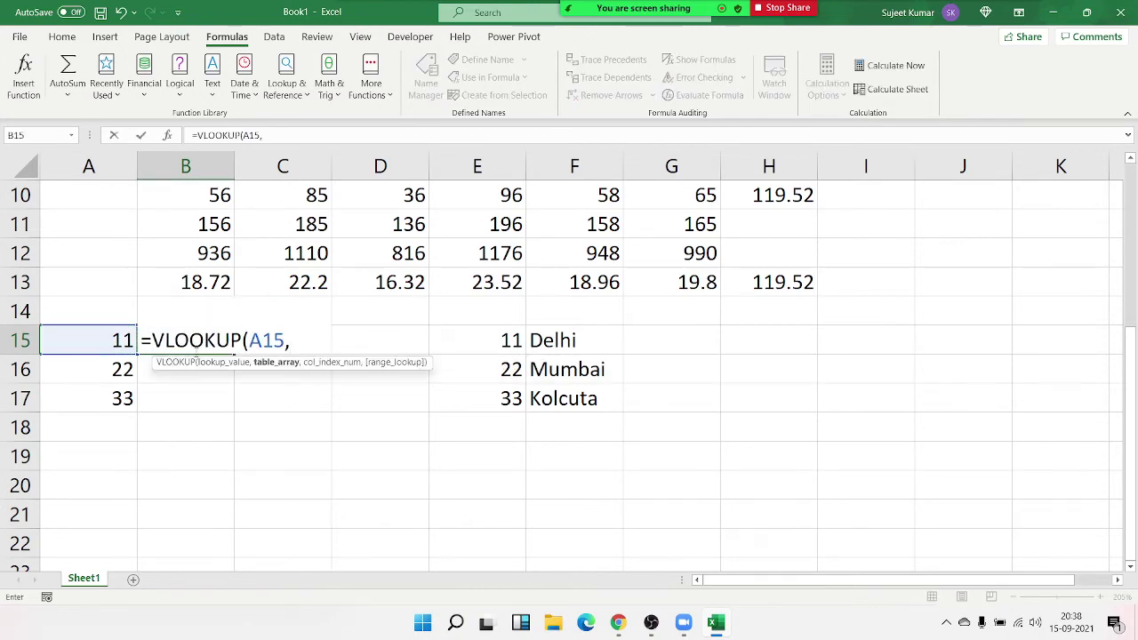
text({11,"De)
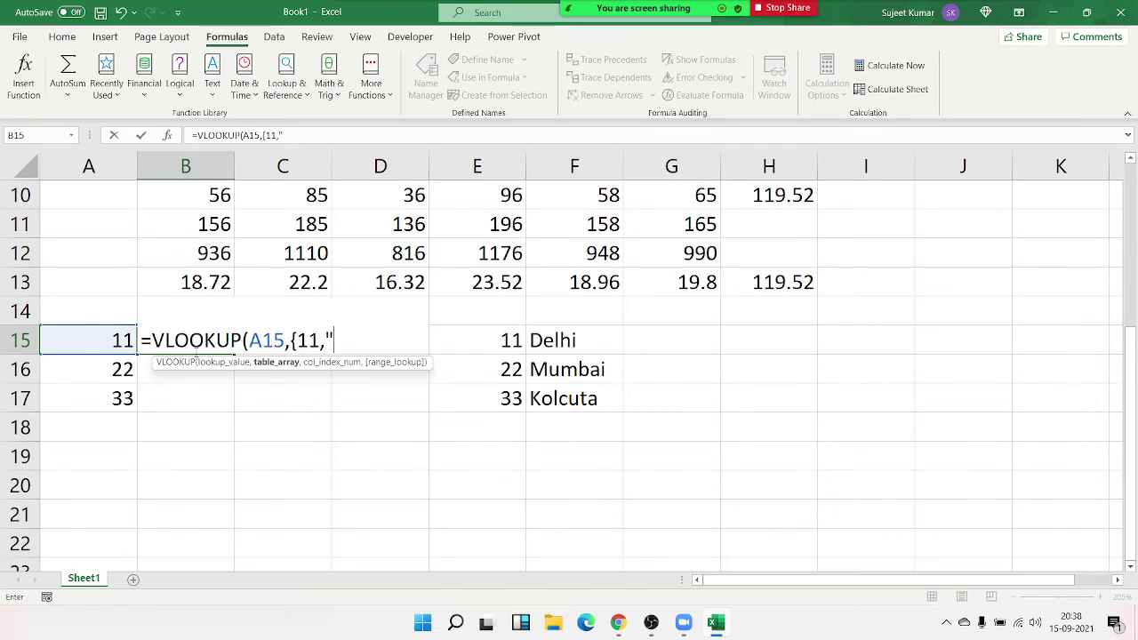
text(lhi",)
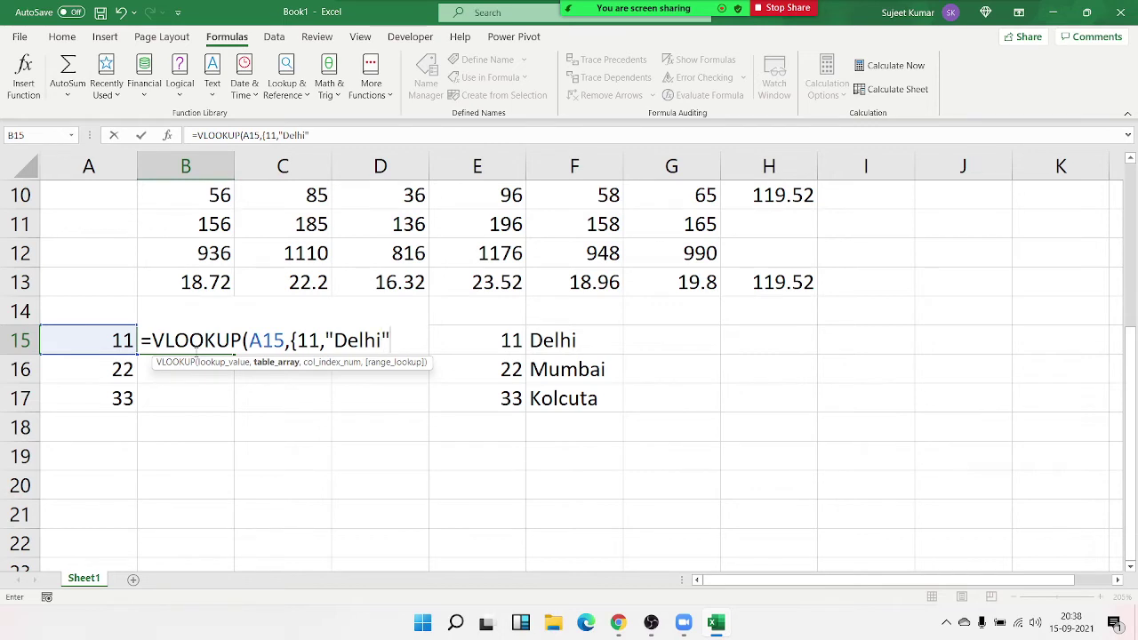
key(BackSpace)
text(;)
Add the second row 22,"Mumbai" and a semicolon to the array constant in the B15 VLOOKUP
text(33)
key(BackSpace)
key(BackSpace)
text(22,")
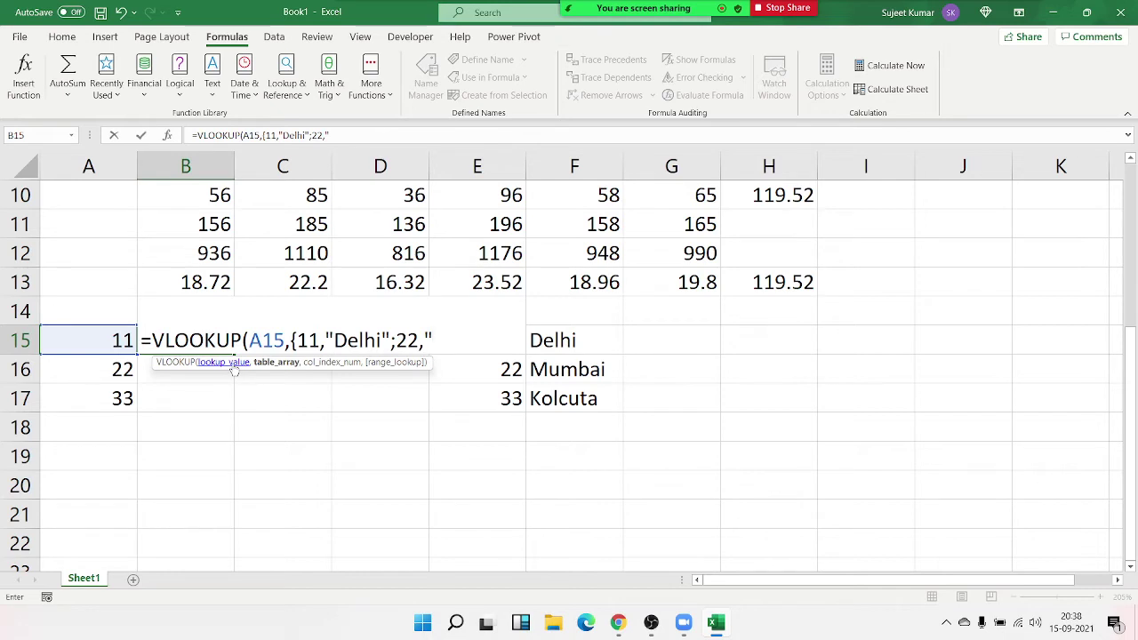
text(Mumb)
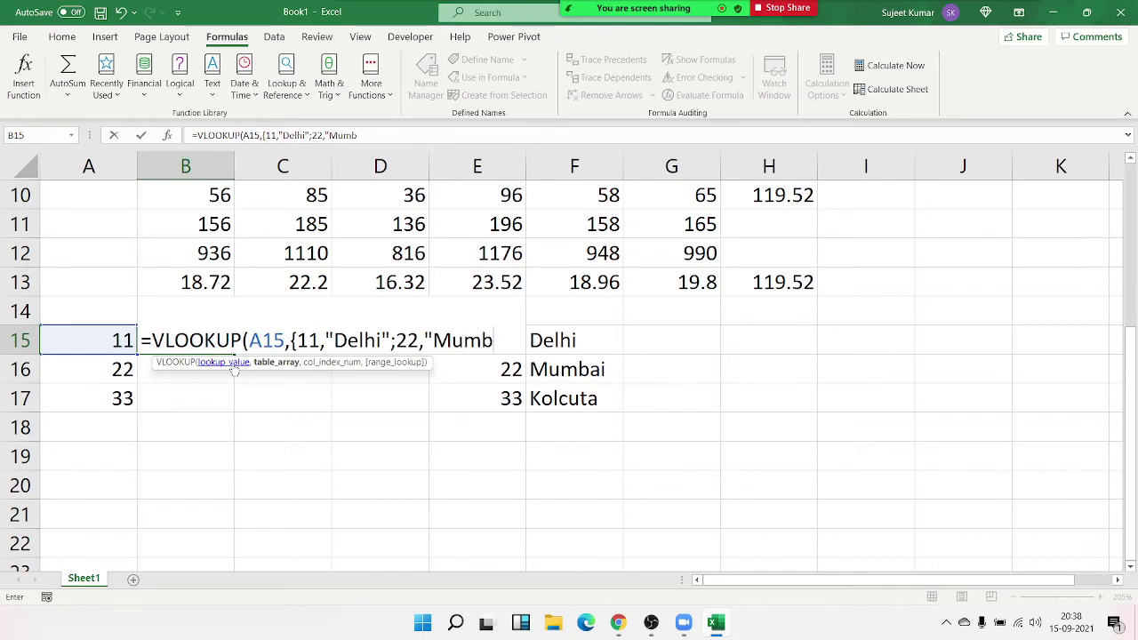
text(ai";)
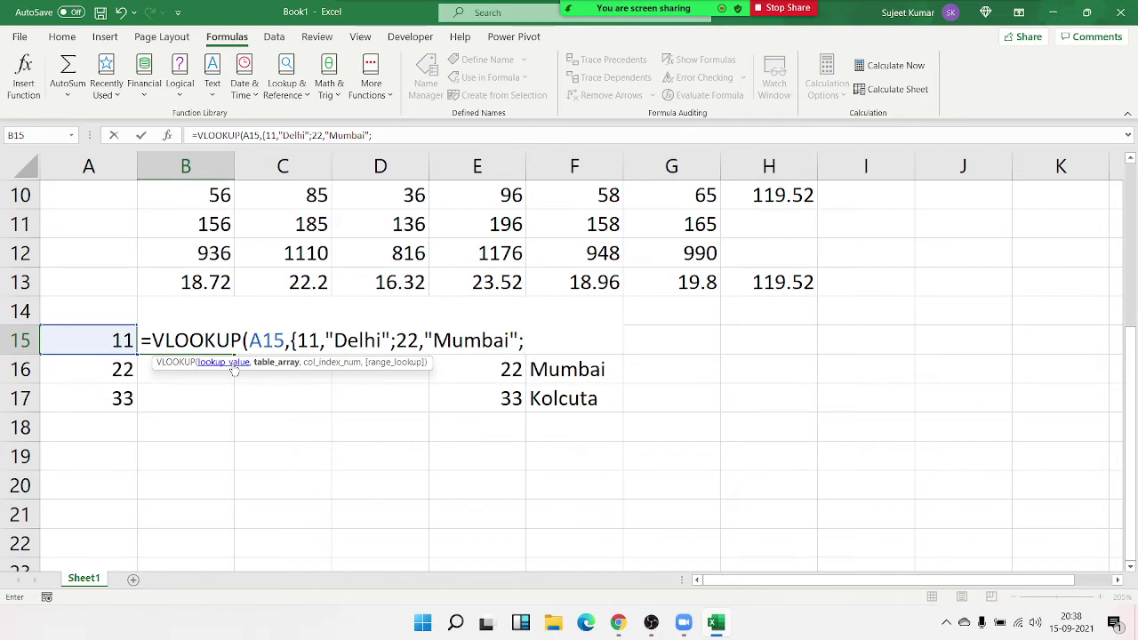
Finish the B15 formula as =VLOOKUP(A15,{11,"Delhi";22,"Mumbai";33,"Kolcuta"},2,0)
text(33,"Kl)
key(BackSpace)
text(l)
key(BackSpace)
text(o)
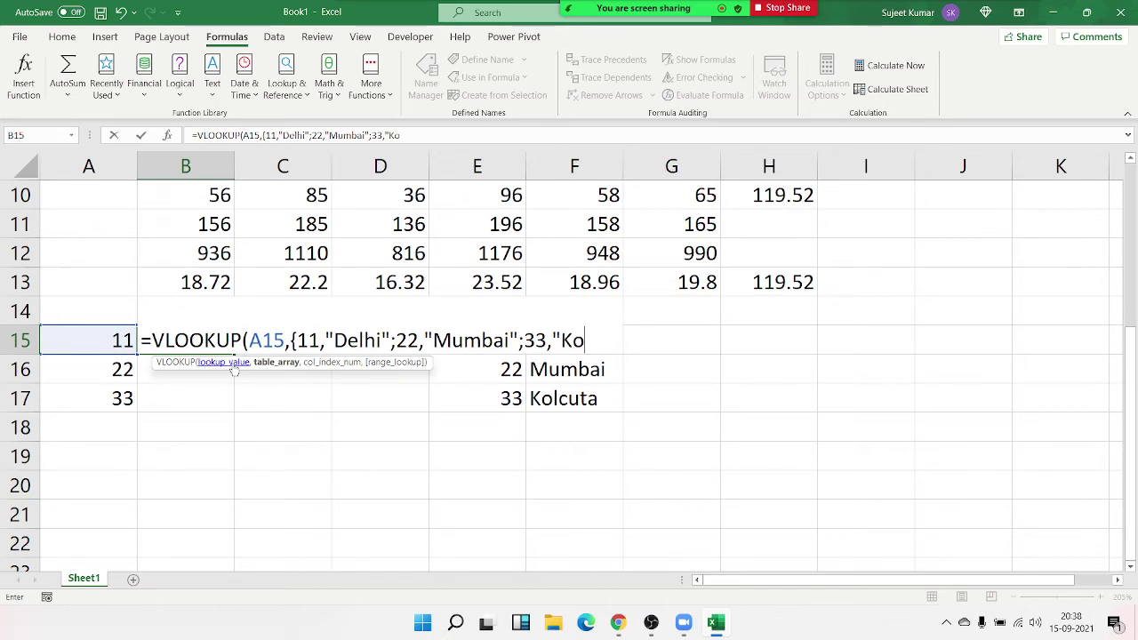
text(lcuta)
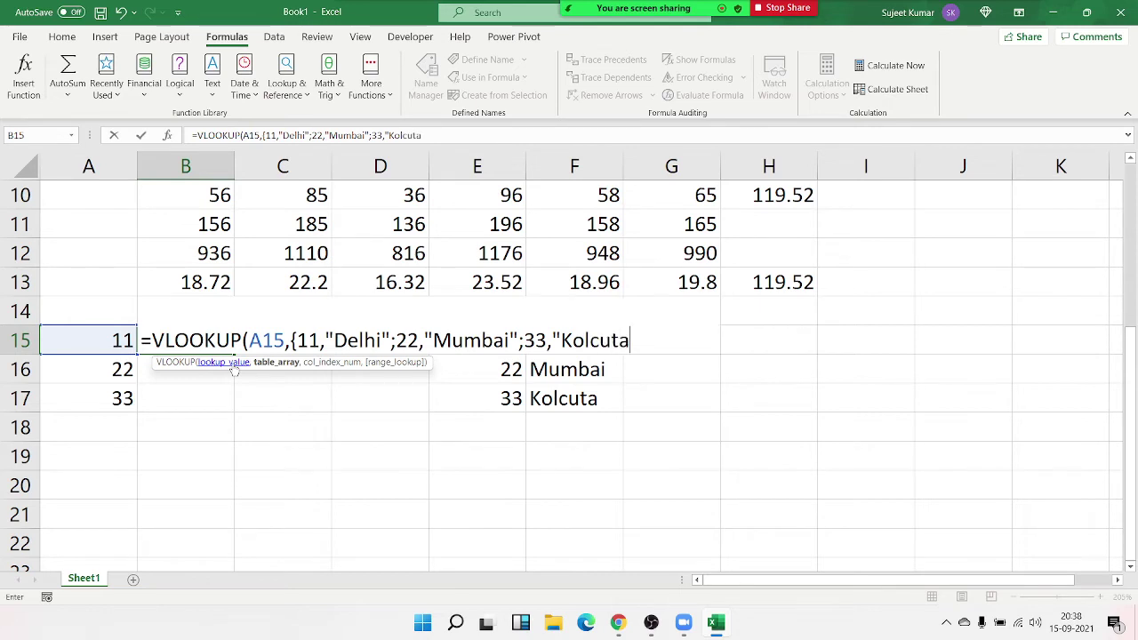
text("},2,0)
key(Return)
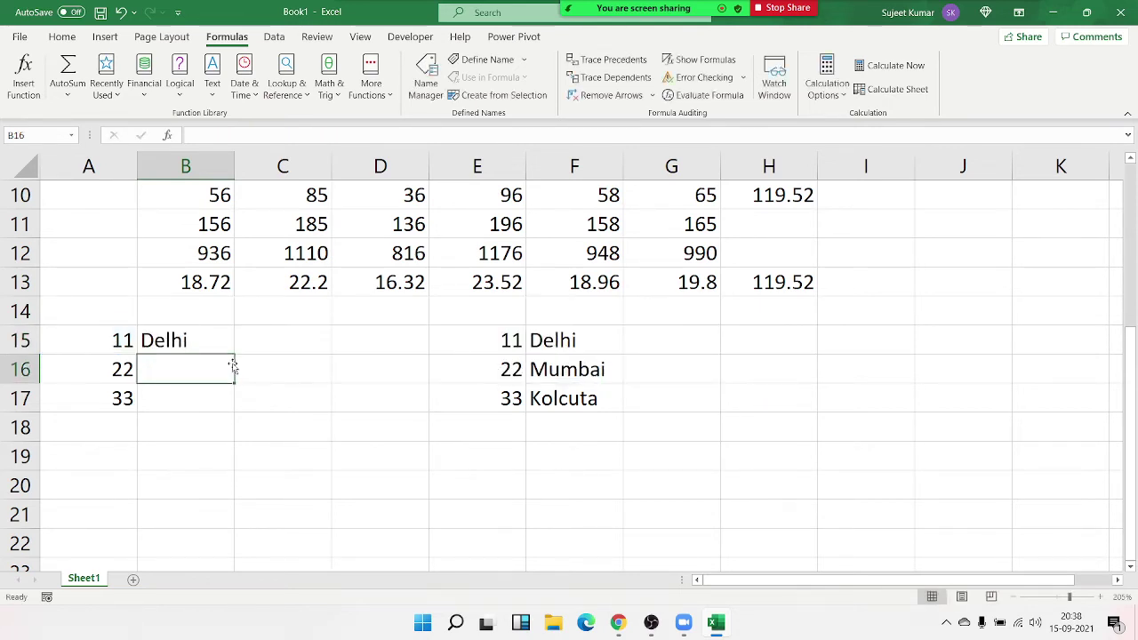
Inspect the completed VLOOKUP formula of B15 in edit mode
key(Up)
key(F2)
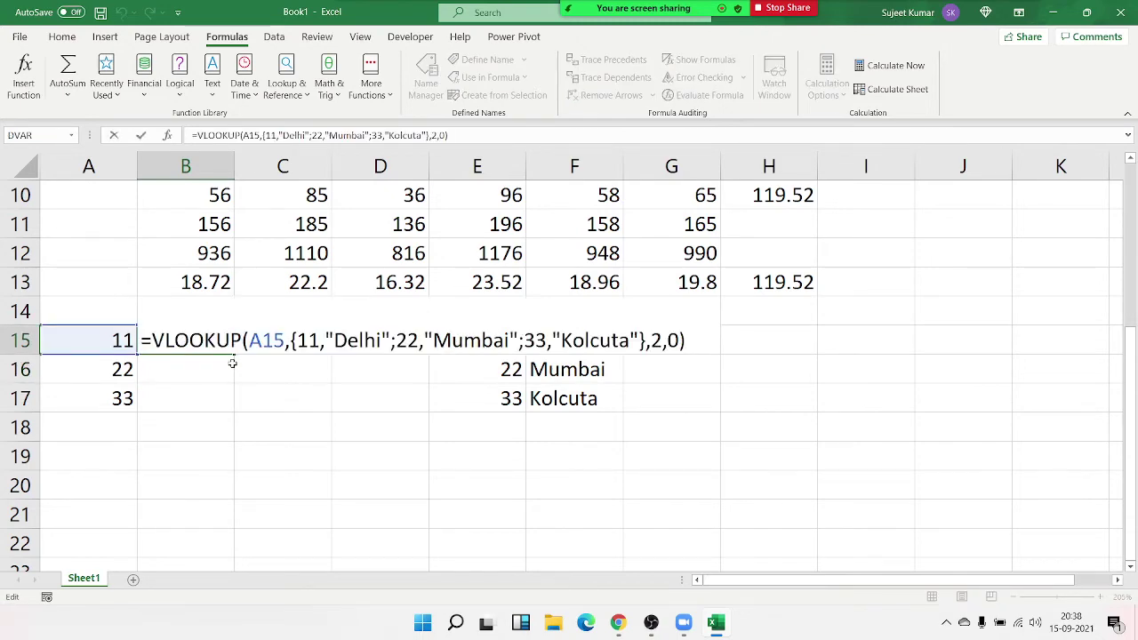
key(ctrl+Return)
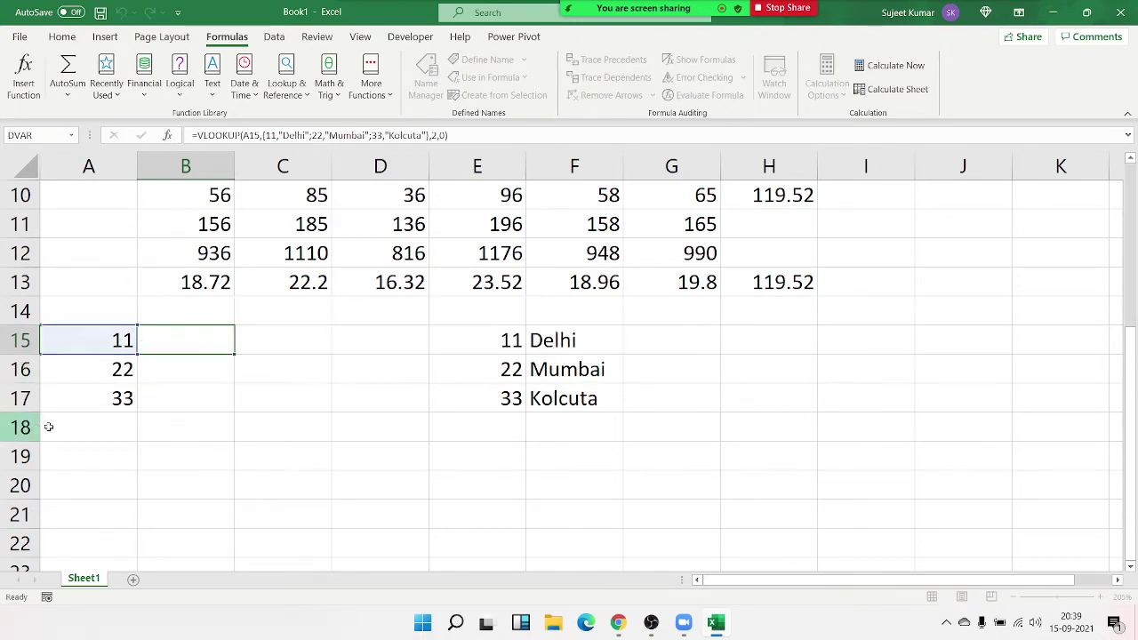
Extend the array constant in A2 with a second row, making it ={1,2,3,4,5;6,7,8,9,10}
scroll(195, 357, up, 2)
scroll(196, 358, up, 1)
drag(127, 223, 414, 221)
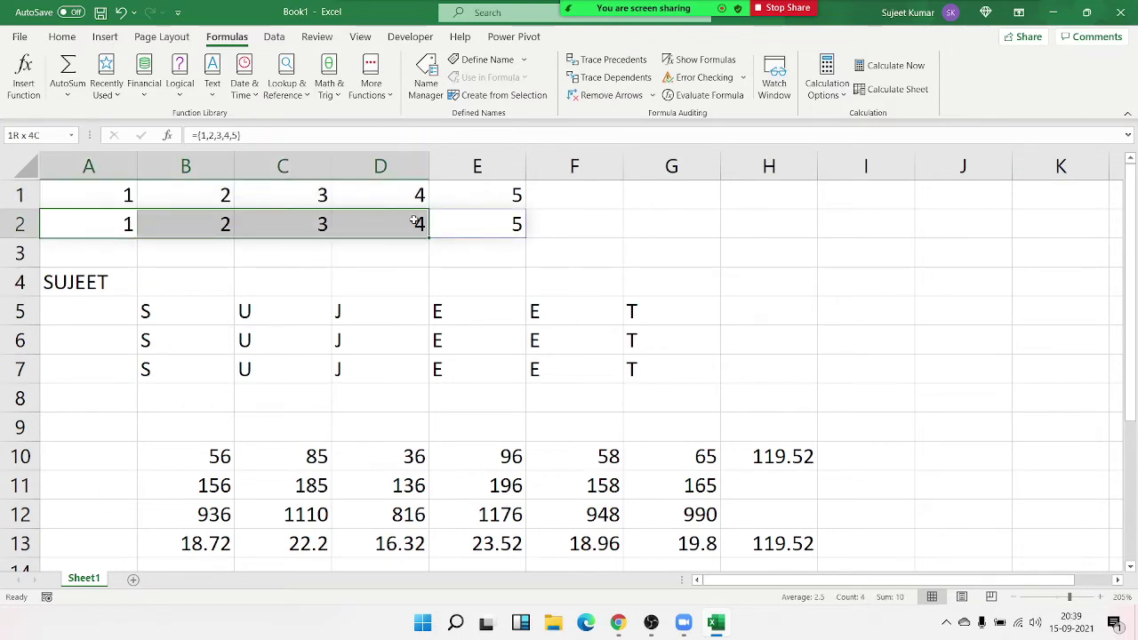
double_click(120, 224)
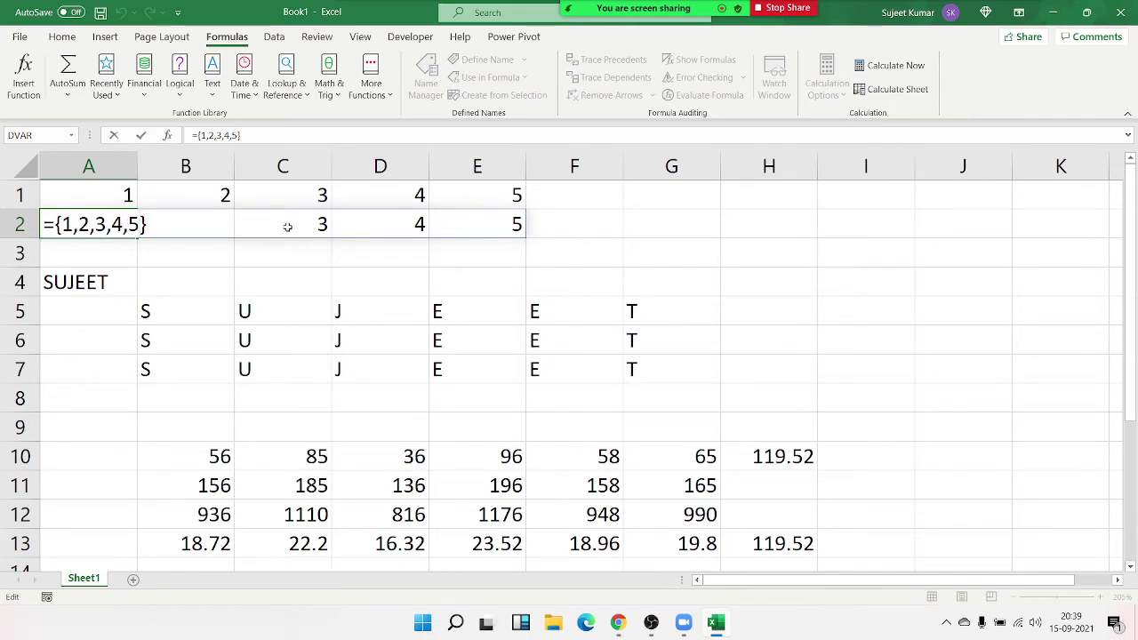
text(;67)
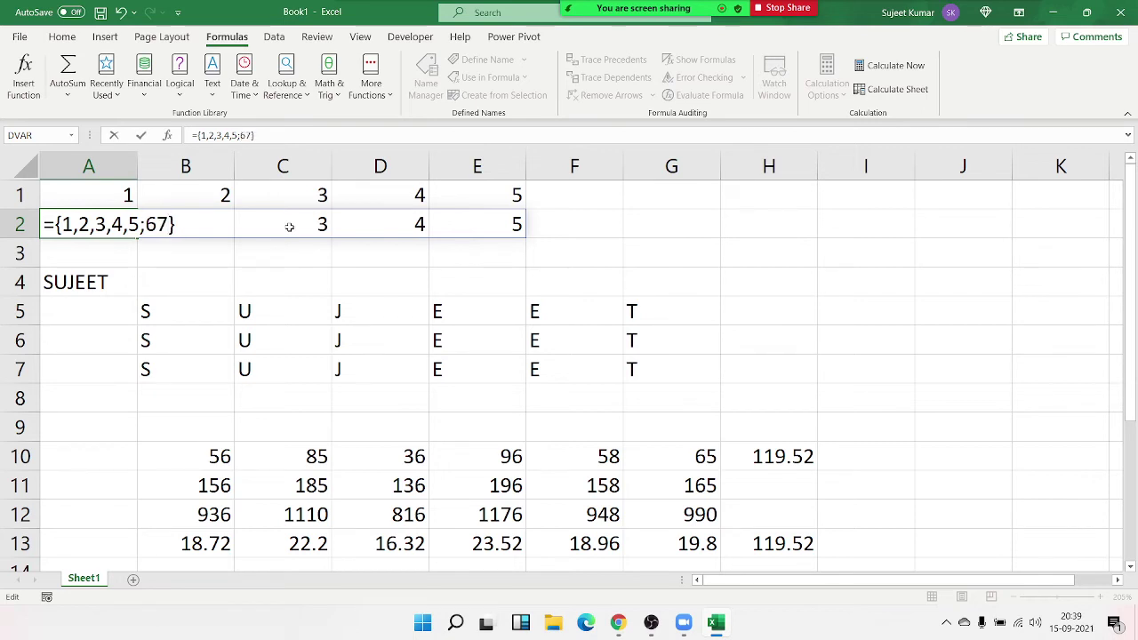
key(BackSpace)
text(,)
text(7,8,9,)
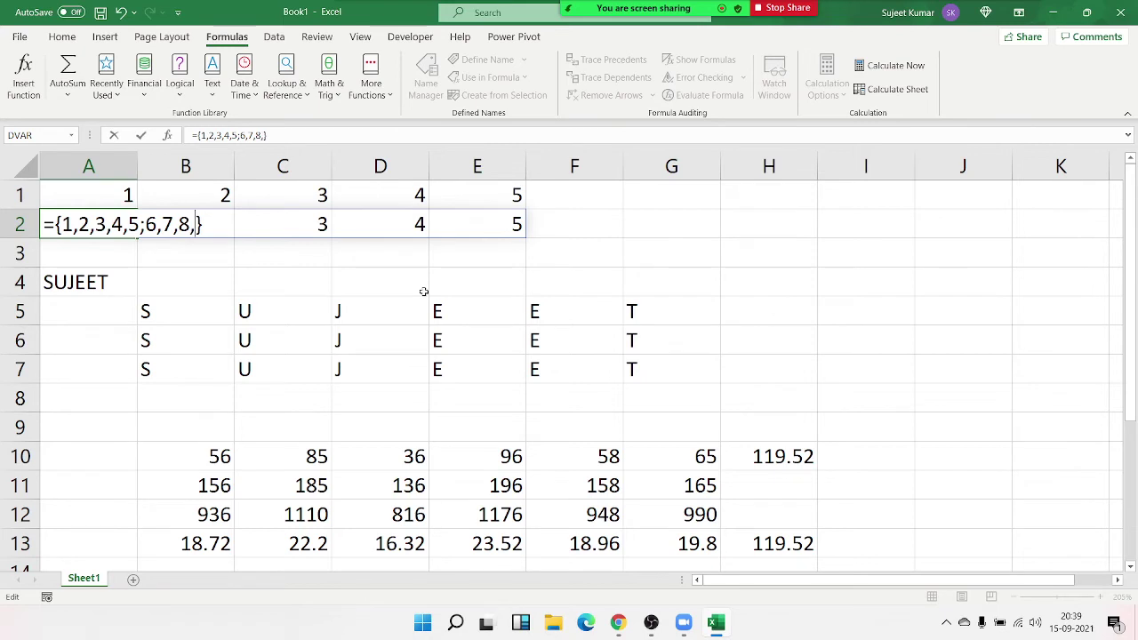
text(10)
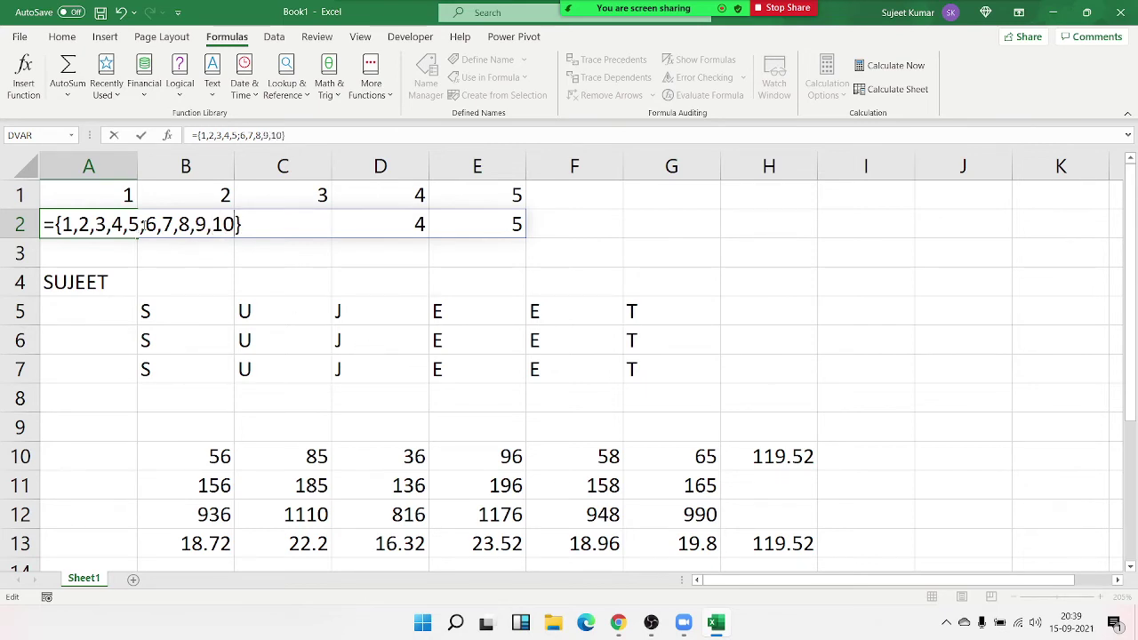
key(Return)
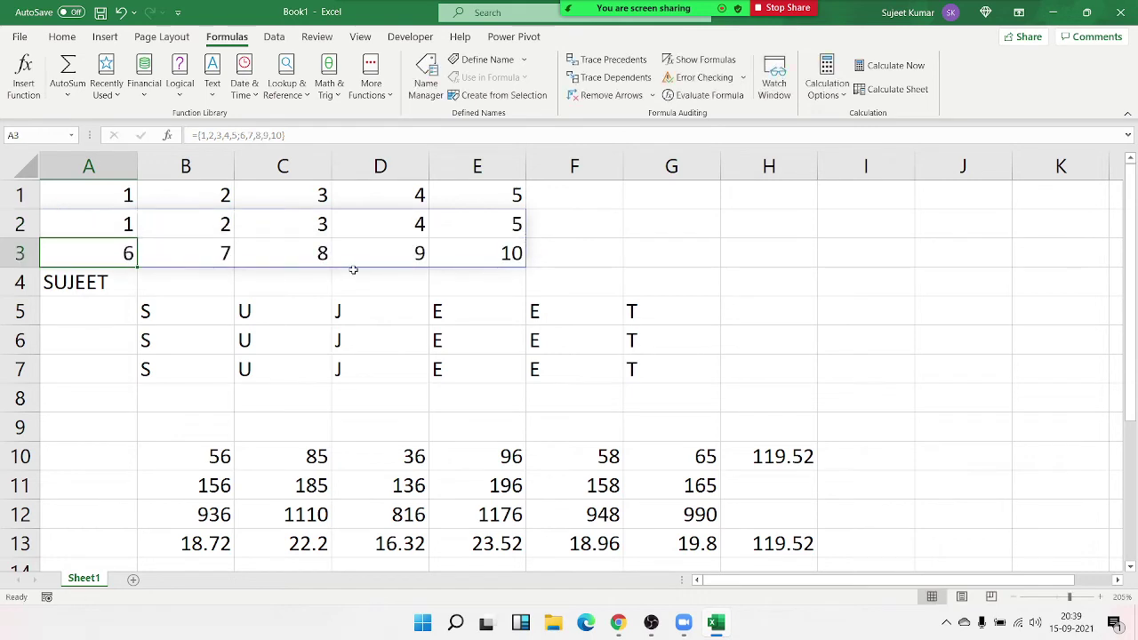
Examine the comma and semicolon separators in the A2 array constant in edit mode
click(128, 225)
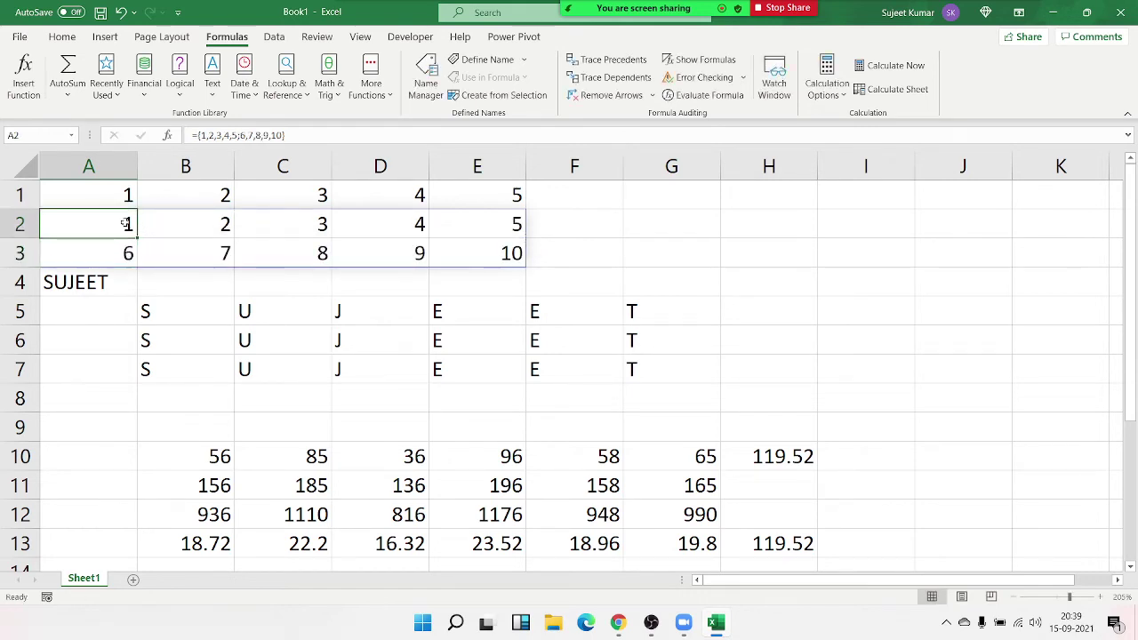
double_click(120, 224)
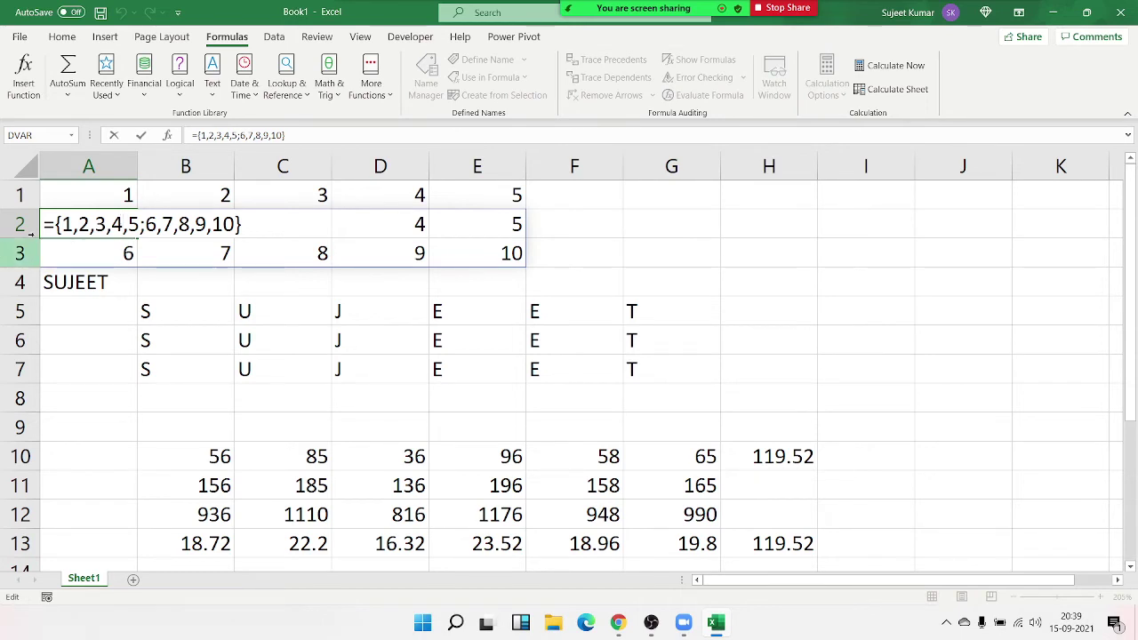
click(80, 224)
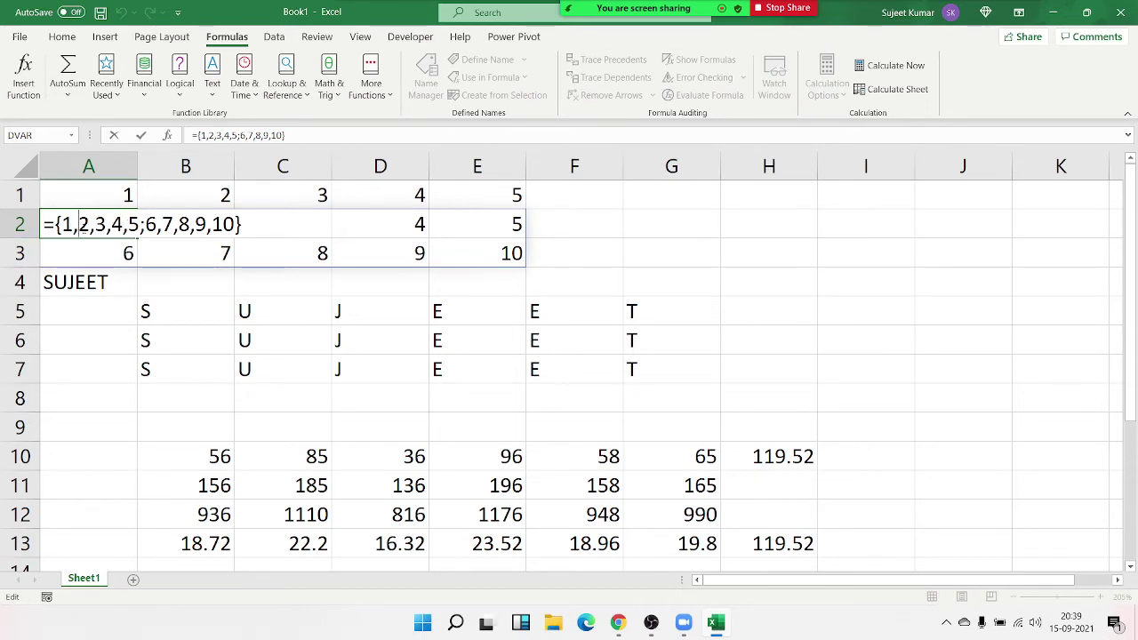
double_click(138, 224)
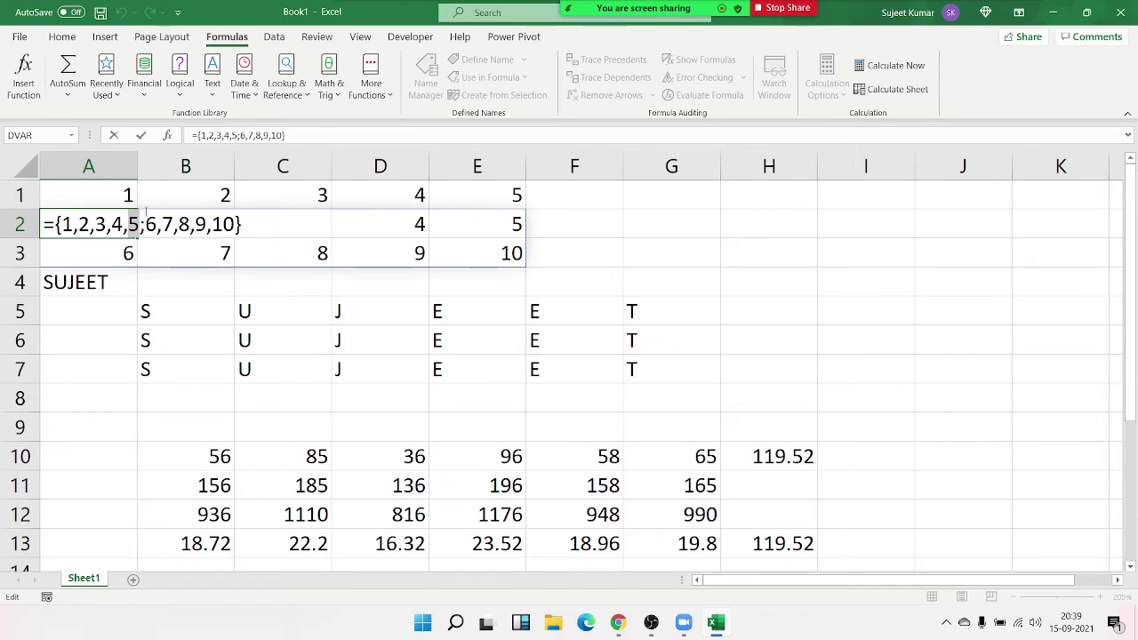
key(ctrl+Return)
Review B15's VLOOKUP formula again, relating its array constant to the two-row array in A2
scroll(208, 483, down, 3)
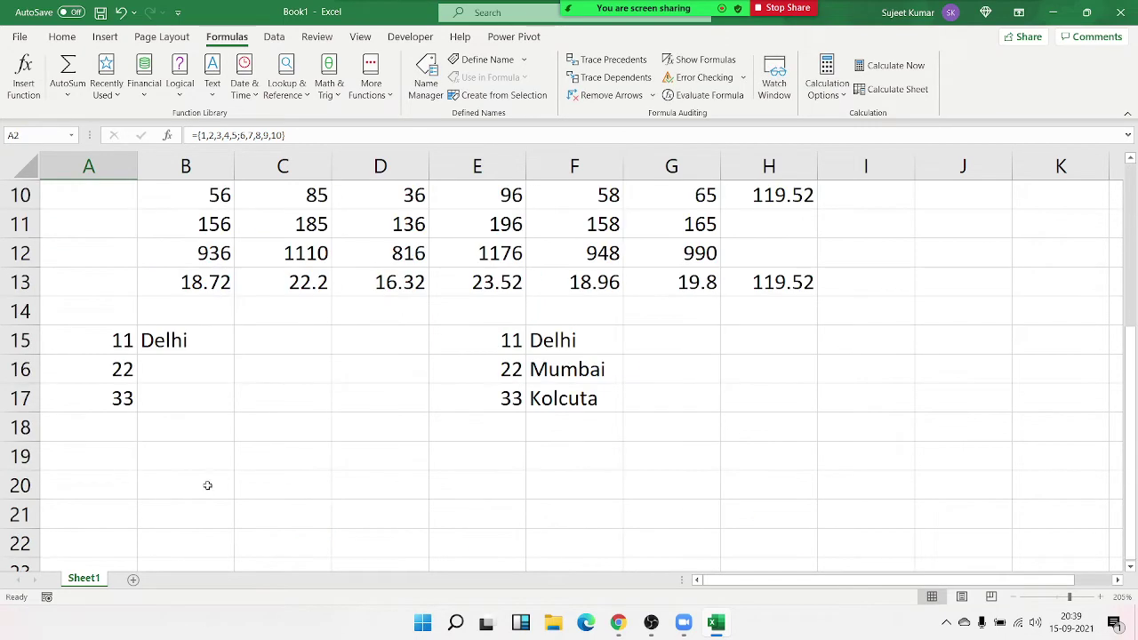
click(188, 341)
double_click(189, 341)
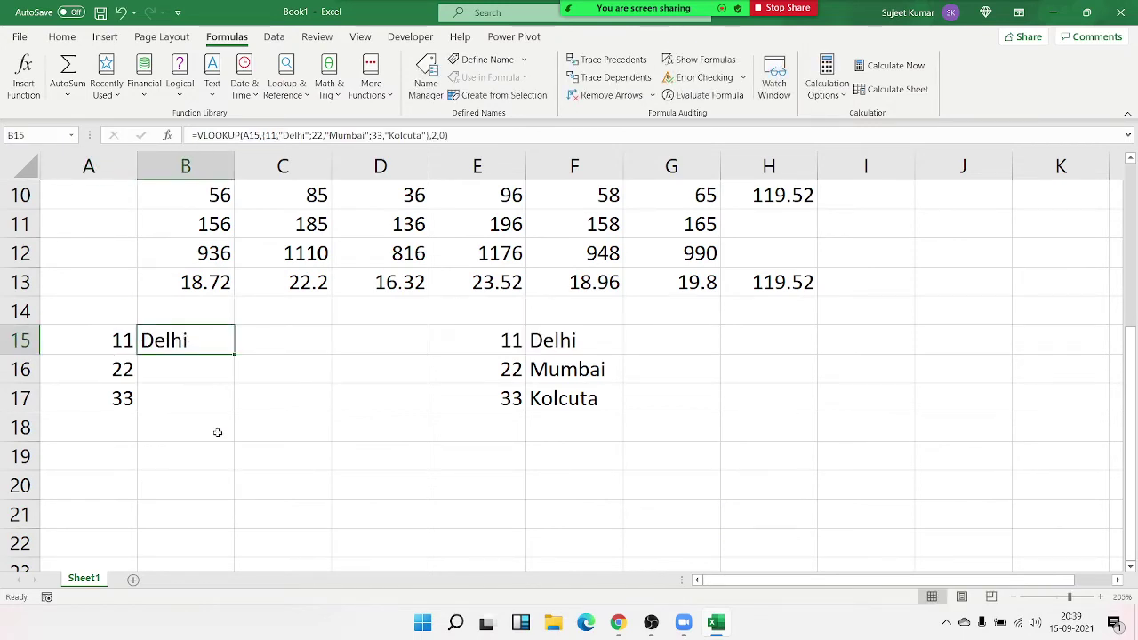
Add a new worksheet and enter the headers ID in A1 and Name in B1
click(133, 580)
ctrl+scroll(304, 250, up, 2)
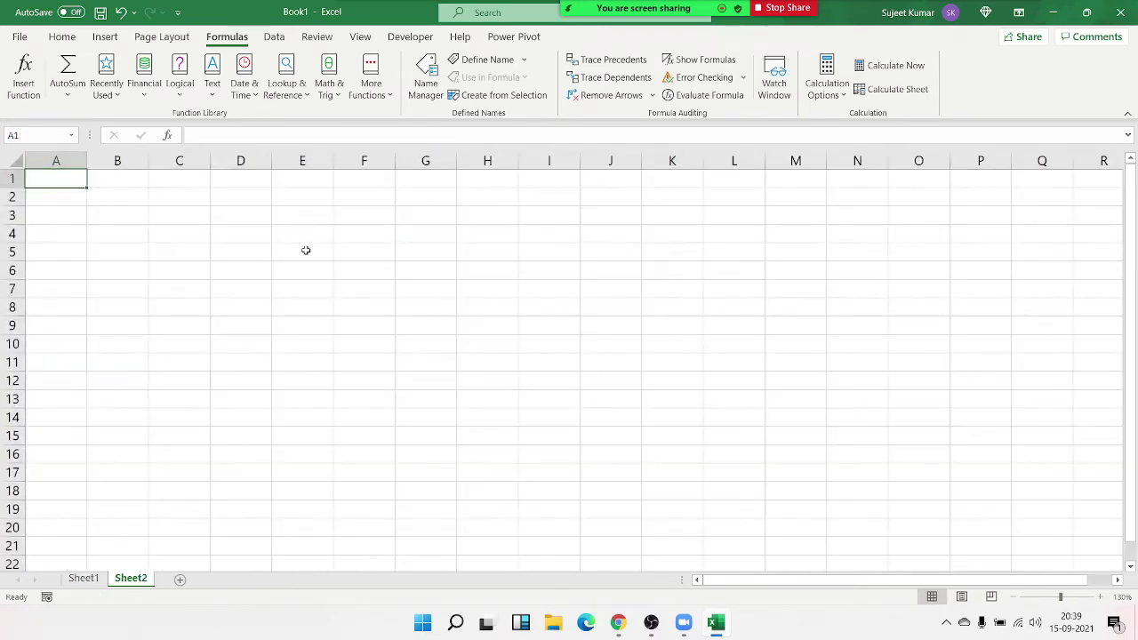
text(ID)
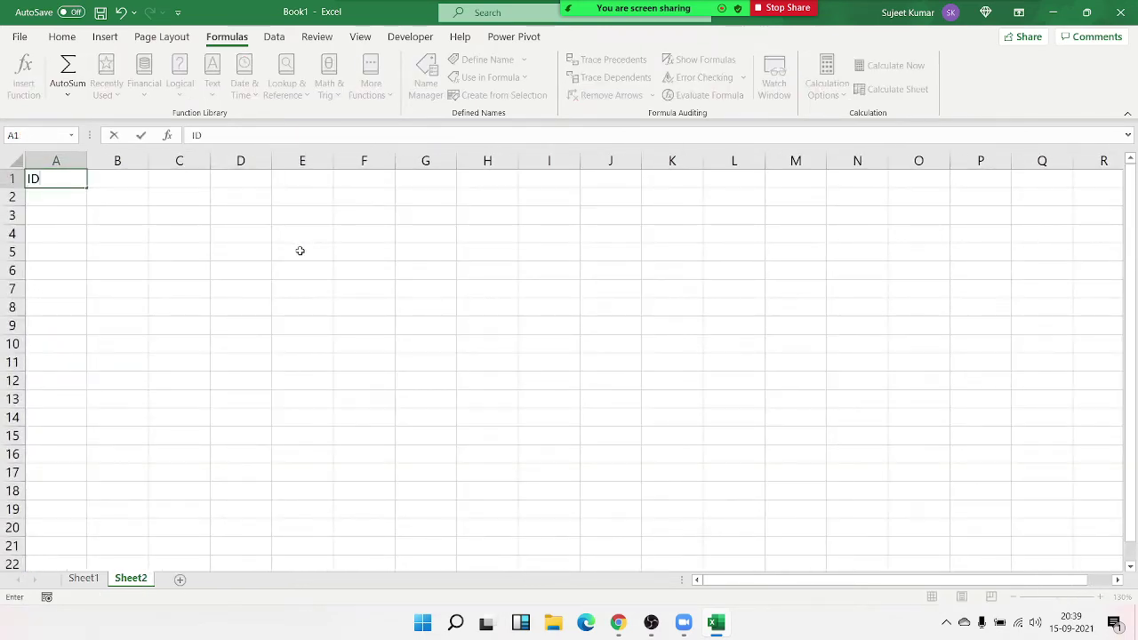
key(Tab)
text(NAme)
key(Return)
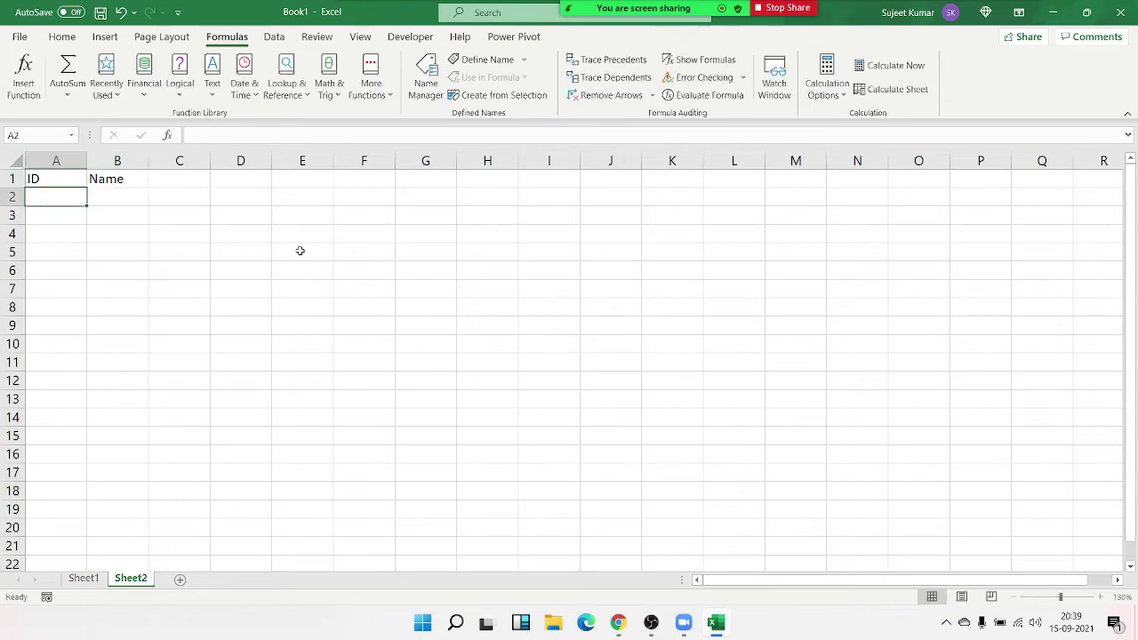
Enter 1 and 2 under the ID header and extend the series down column A to 96
text(1)
key(Return)
text(2)
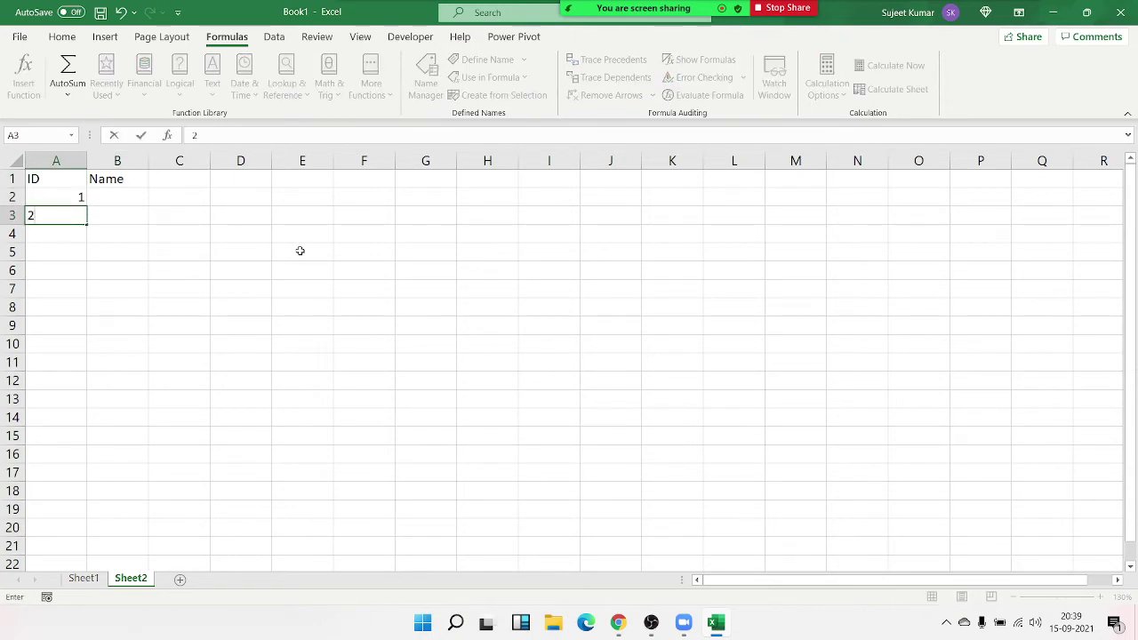
key(Return)
key(Up)
key(Up)
key(shift+Down)
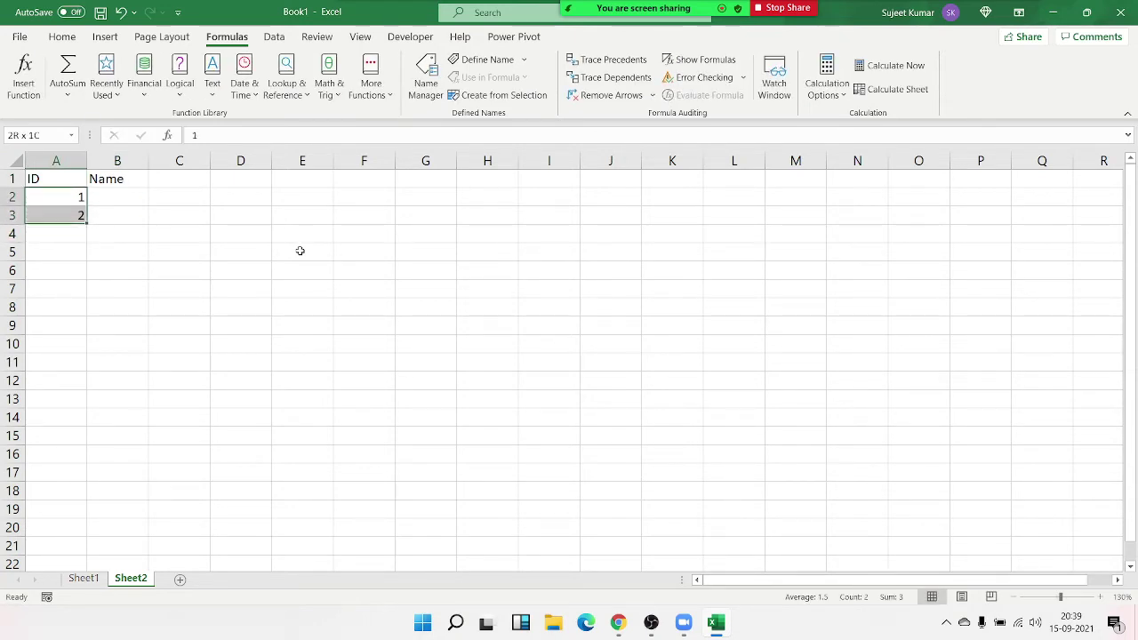
drag(86, 220, 90, 534)
Enter a first name in B2 and autofill the name list down column B alongside all the IDs
key(ctrl+Home)
key(Right)
key(Down)
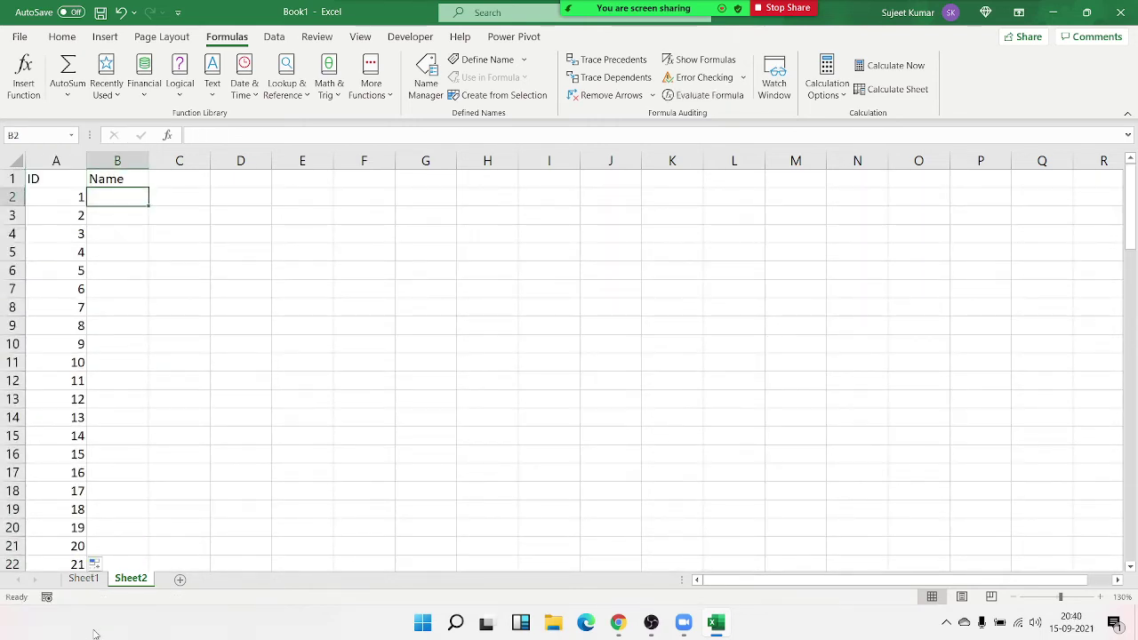
text(Puja)
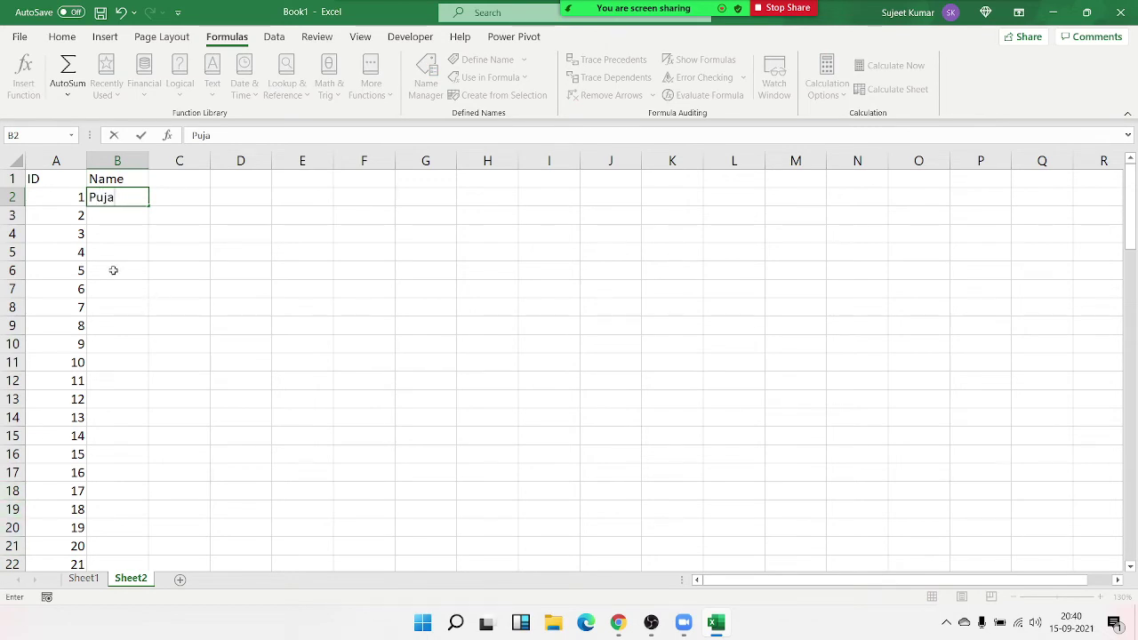
click(143, 200)
double_click(148, 207)
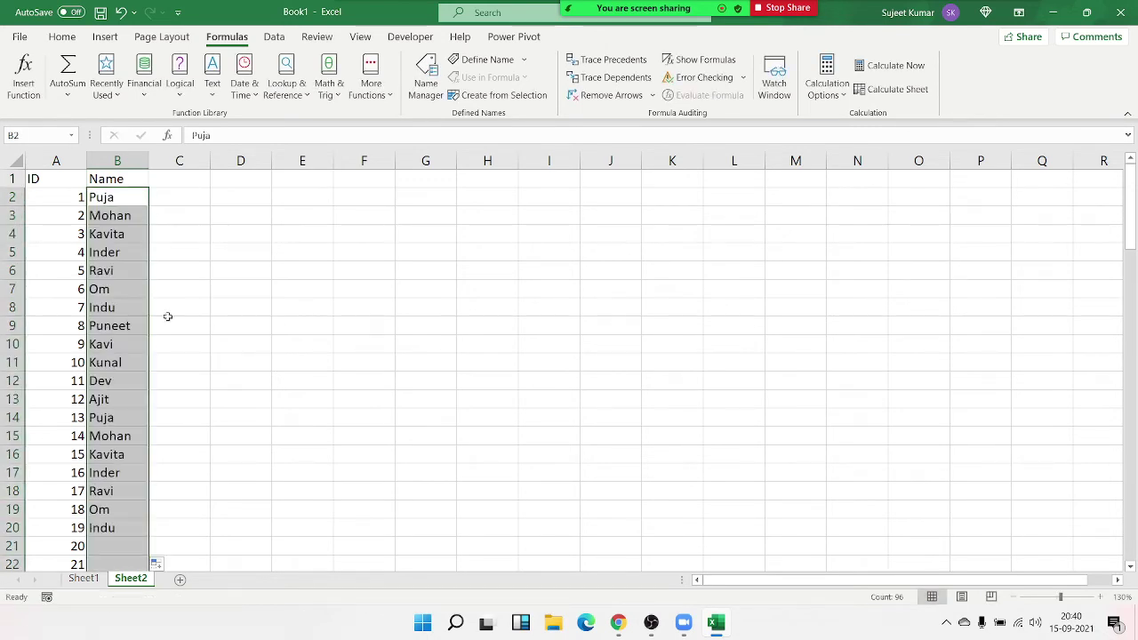
Review the array constant in the VLOOKUP formula of Sheet1's B15, and return to Sheet2
click(84, 578)
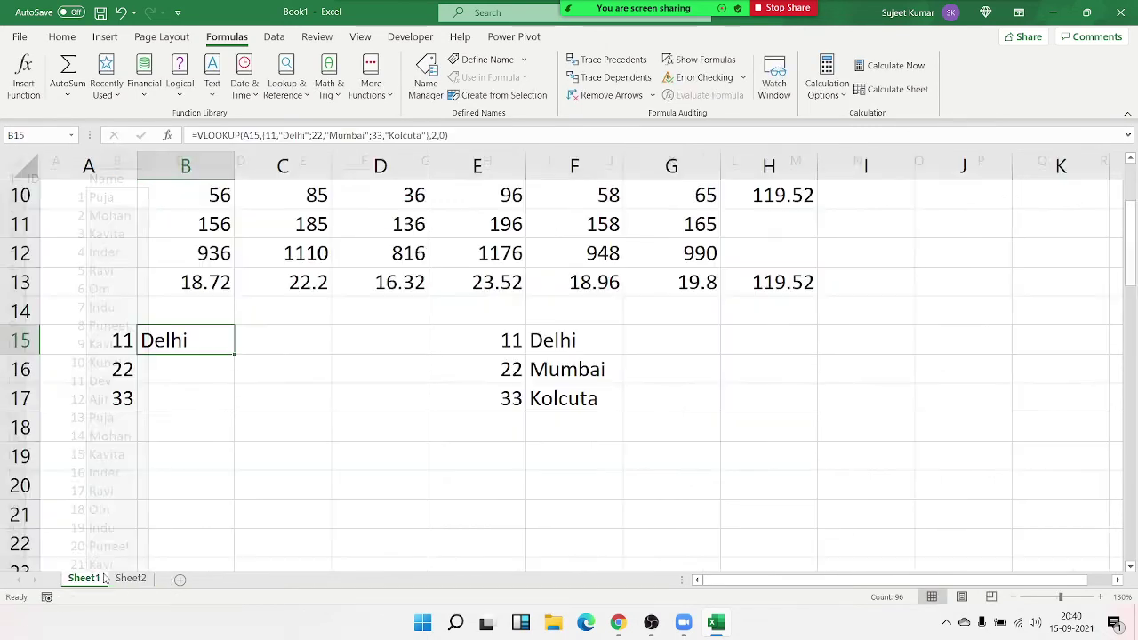
double_click(176, 350)
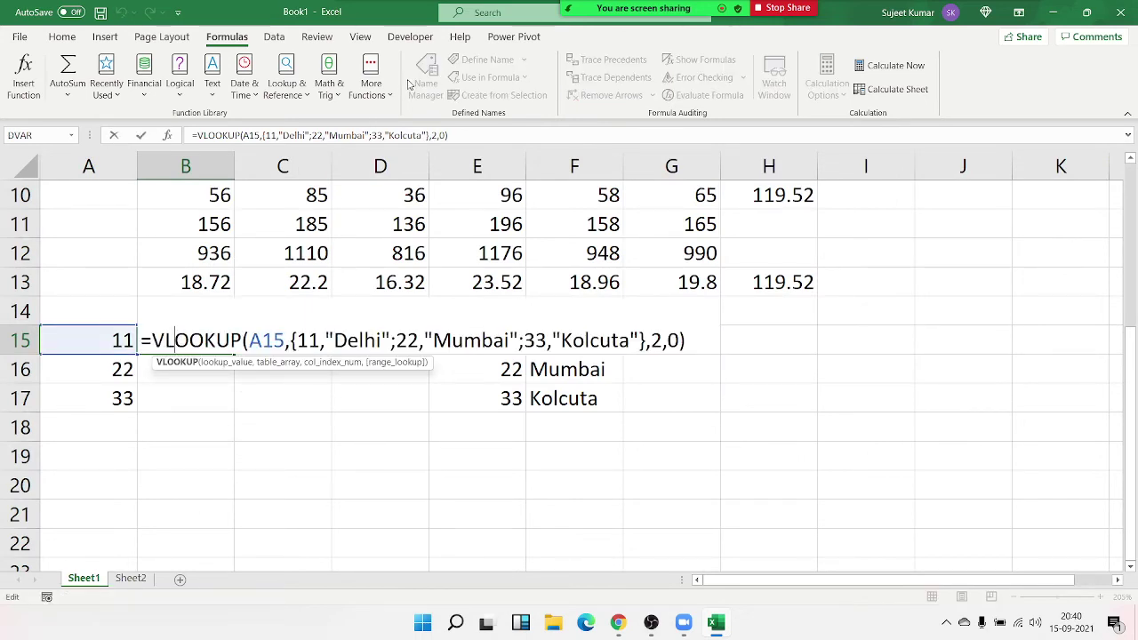
key(ctrl+Return)
click(132, 566)
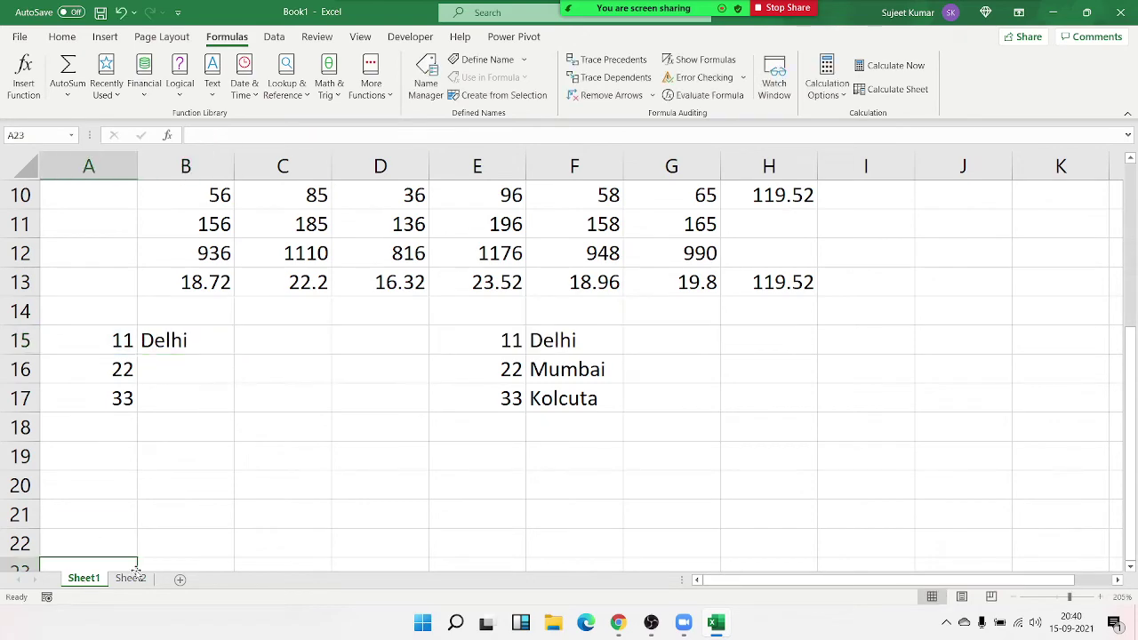
click(131, 578)
click(229, 216)
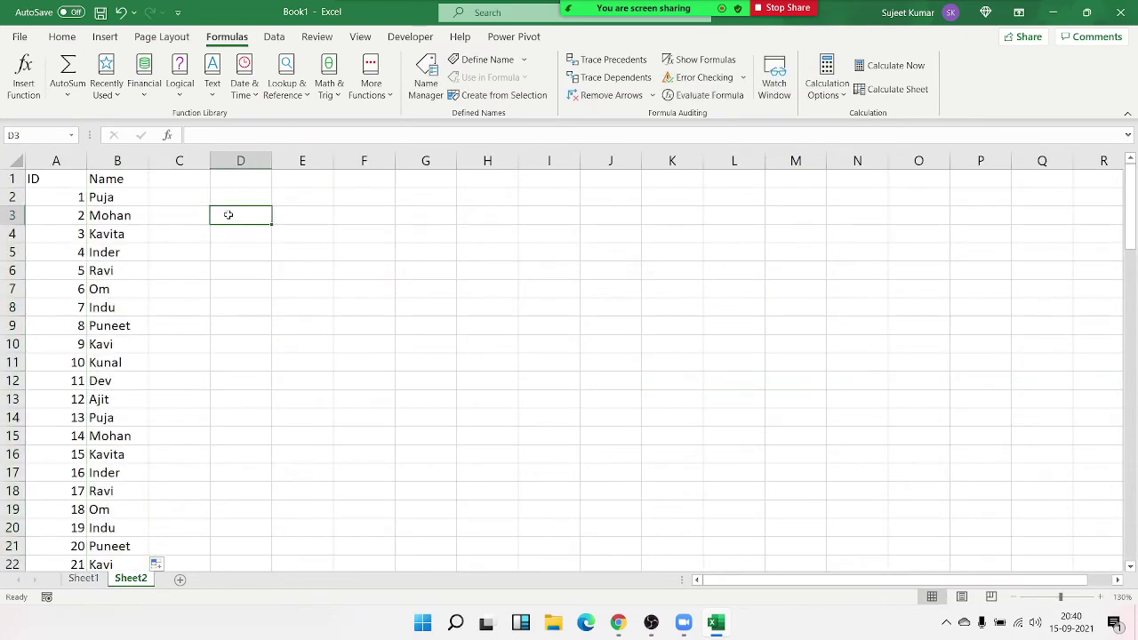
text(=)
text(()
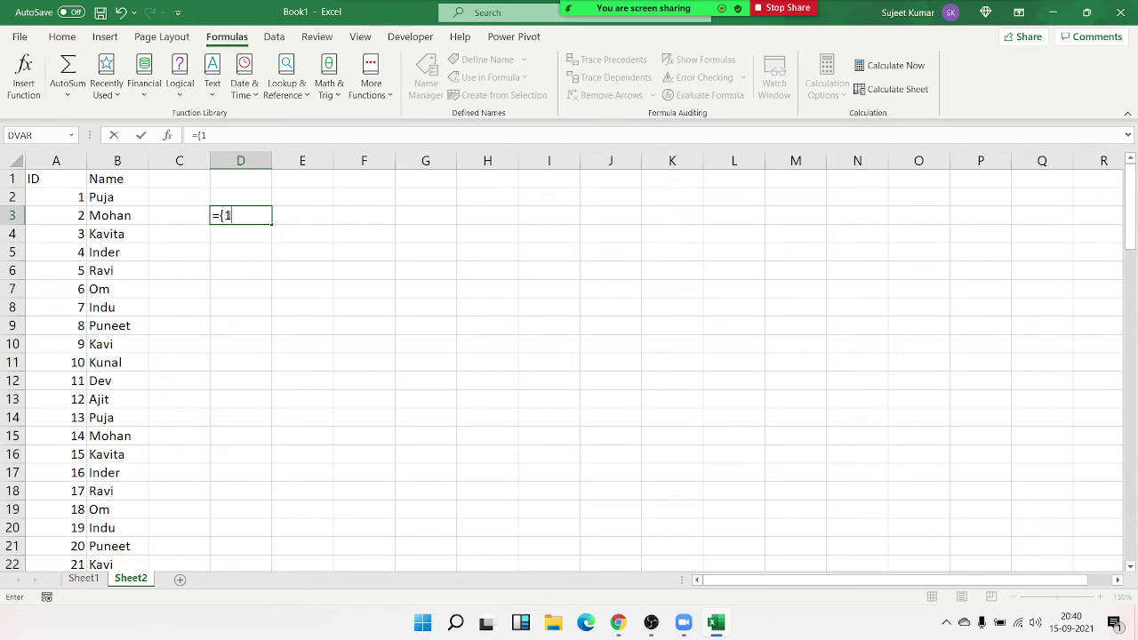
text(1,"puja)
key(Escape)
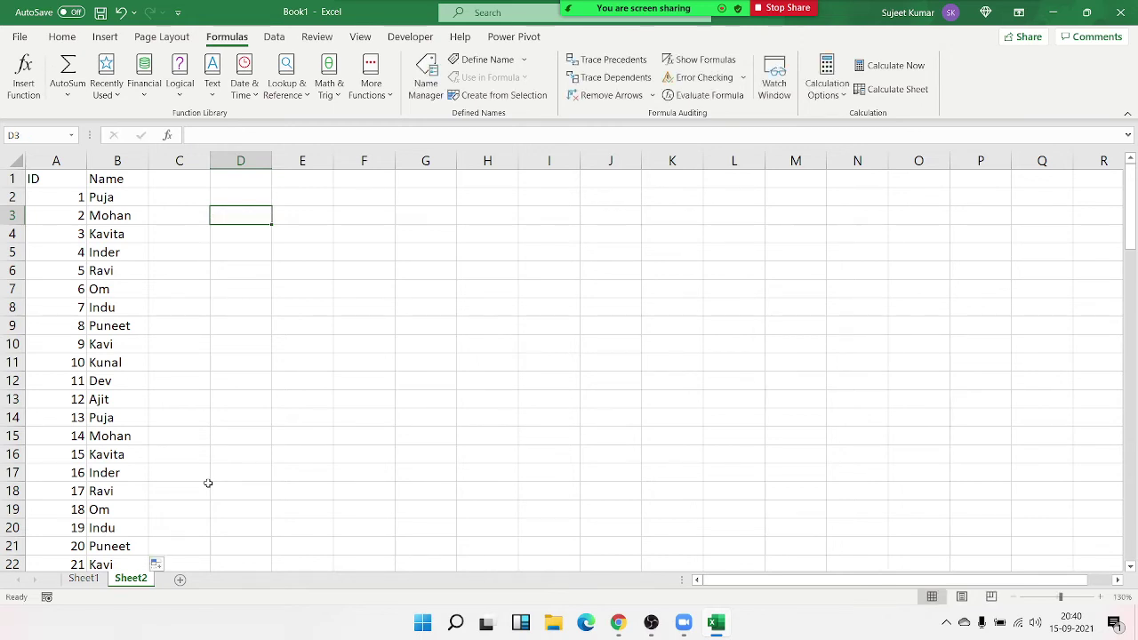
Start Word and create a blank document
key(super)
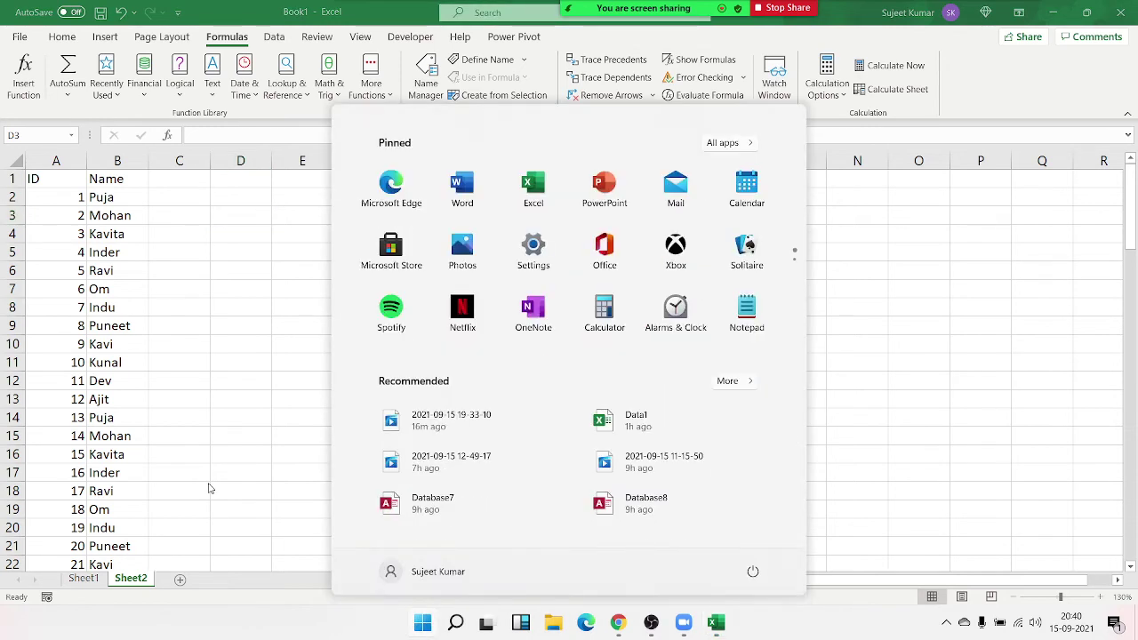
click(473, 194)
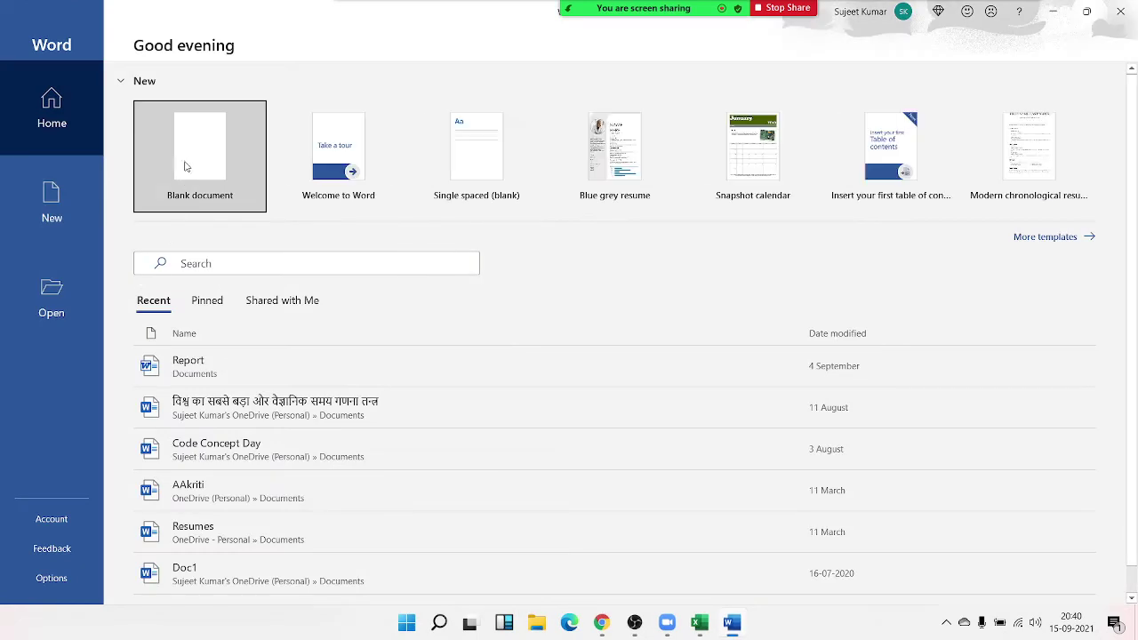
click(186, 168)
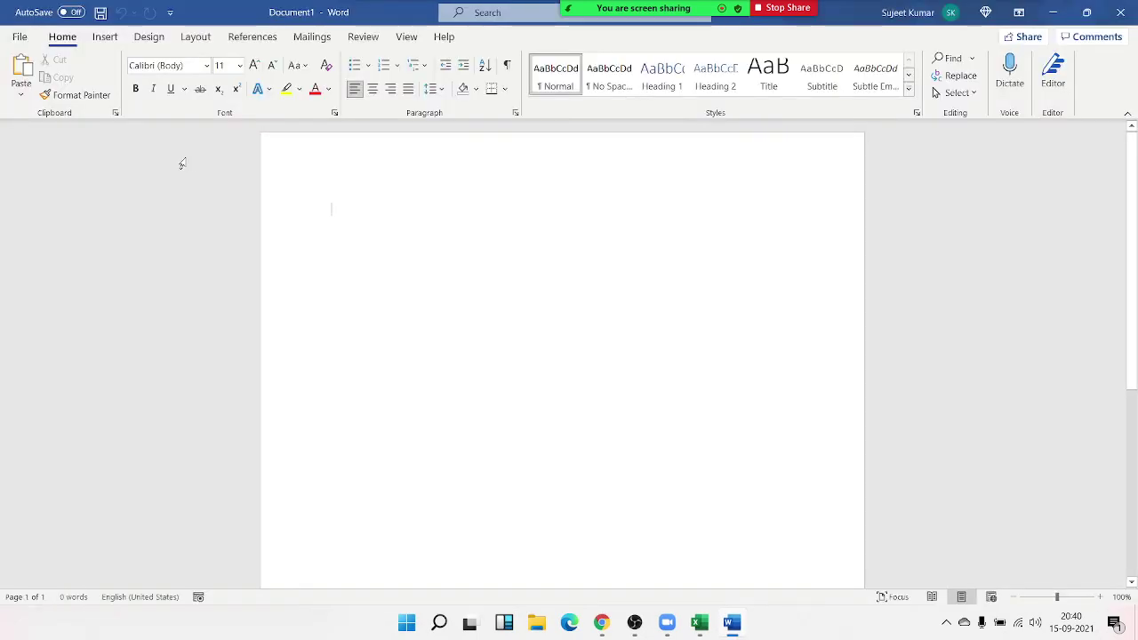
Switch back to Excel and copy the whole ID and Name table, A1:B97, from Sheet2
key(alt+Tab)
key(Up)
key(Up)
key(Left)
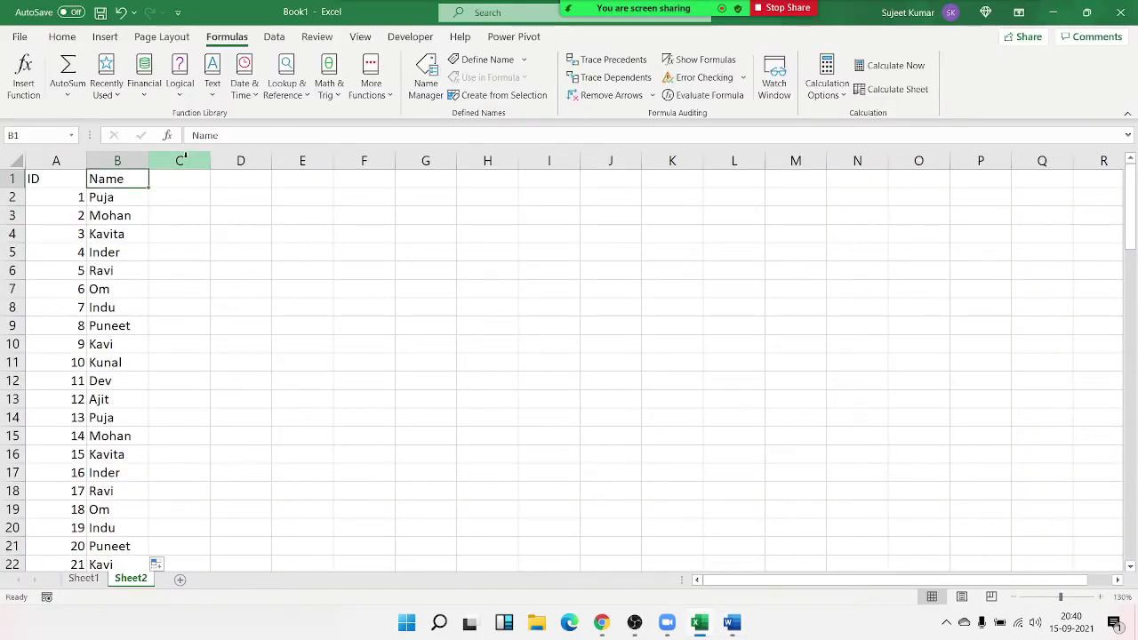
key(Left)
key(shift+Right)
key(ctrl+shift+Down)
key(ctrl+c)
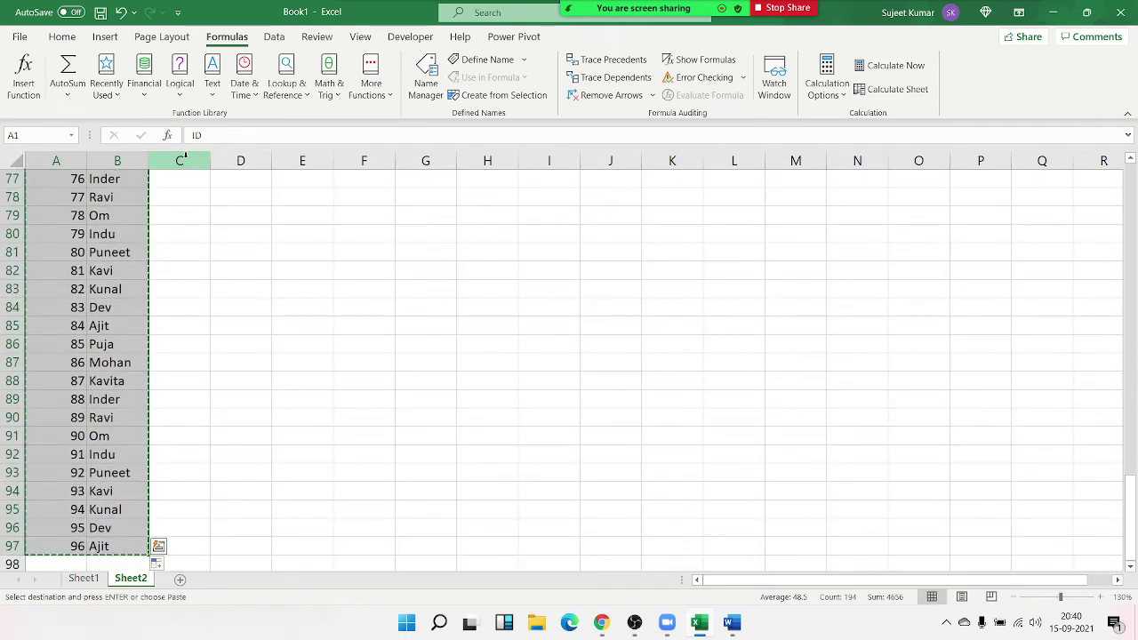
Switch to Word and paste the copied table into the blank document as Unformatted Unicode Text
key(alt+Tab)
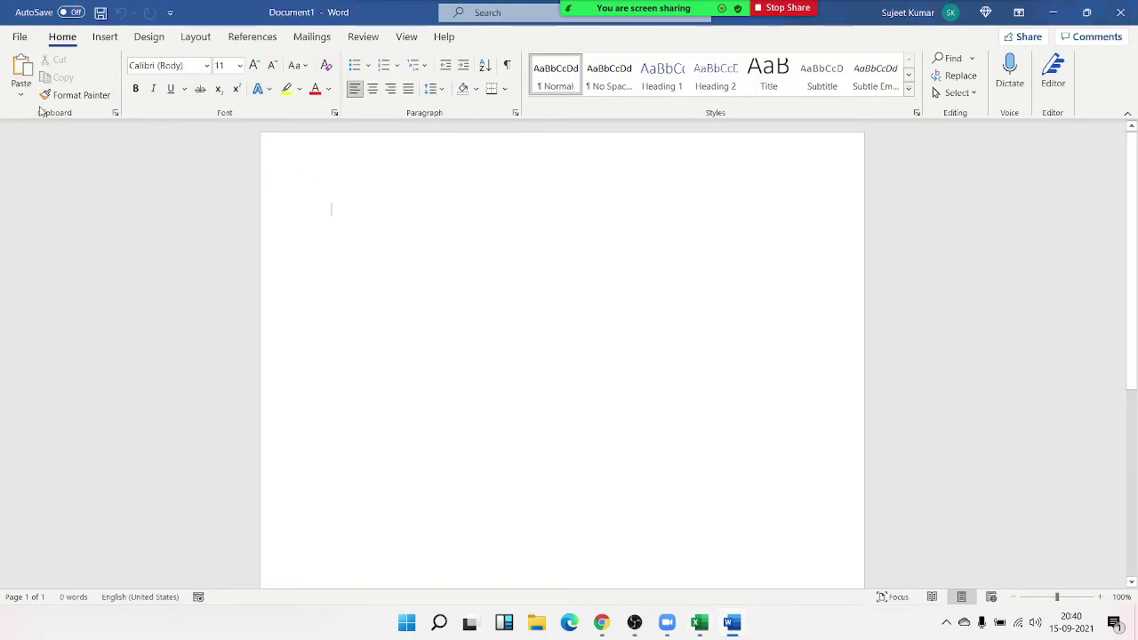
click(20, 89)
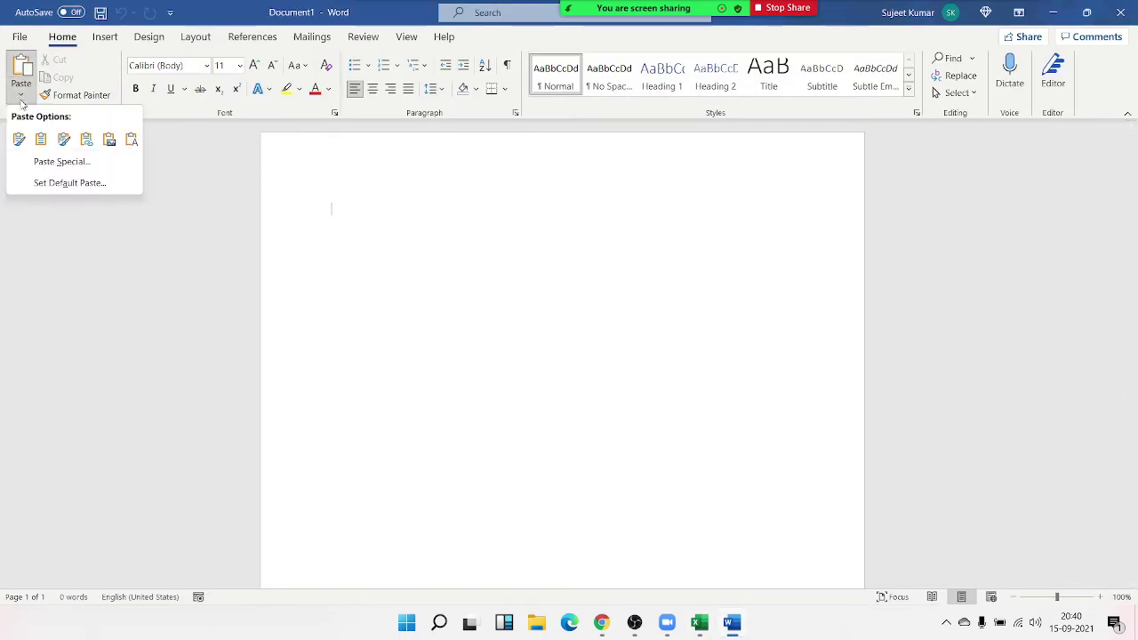
click(62, 162)
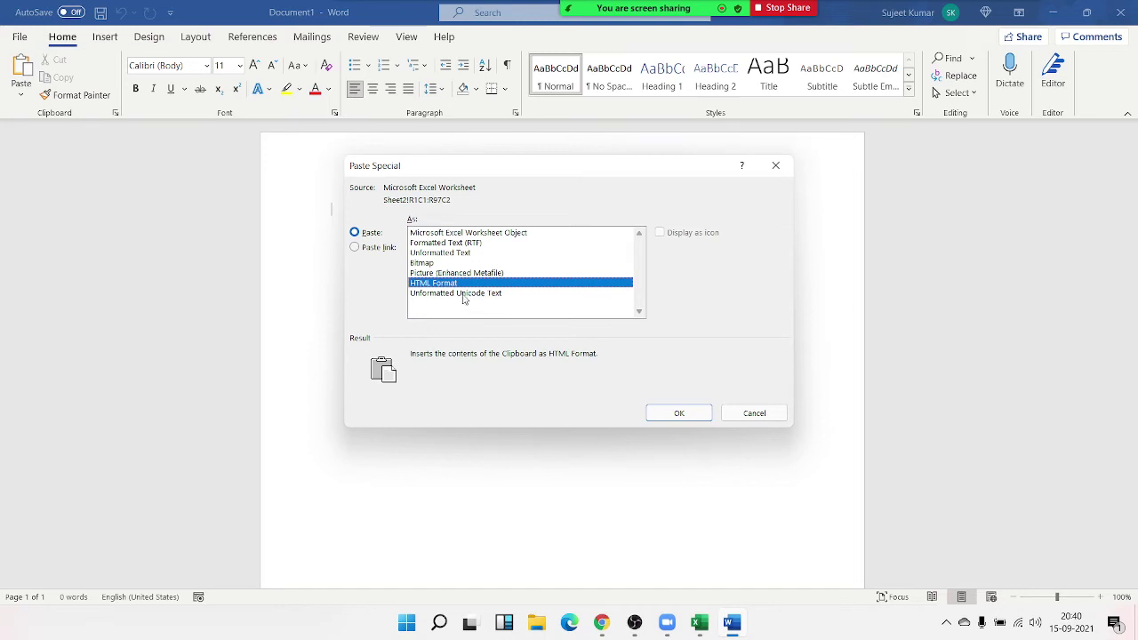
click(463, 295)
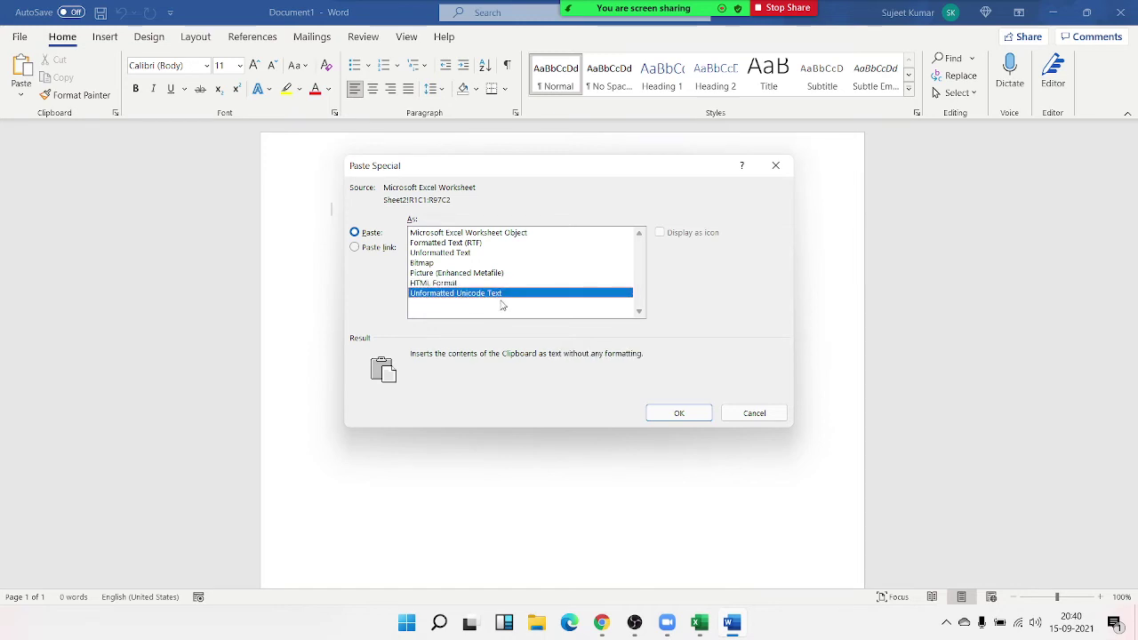
click(679, 413)
Examine the start of the pasted list, checking the tab spacing between the ID and Name entries
scroll(559, 377, up, 15)
scroll(462, 335, up, 14)
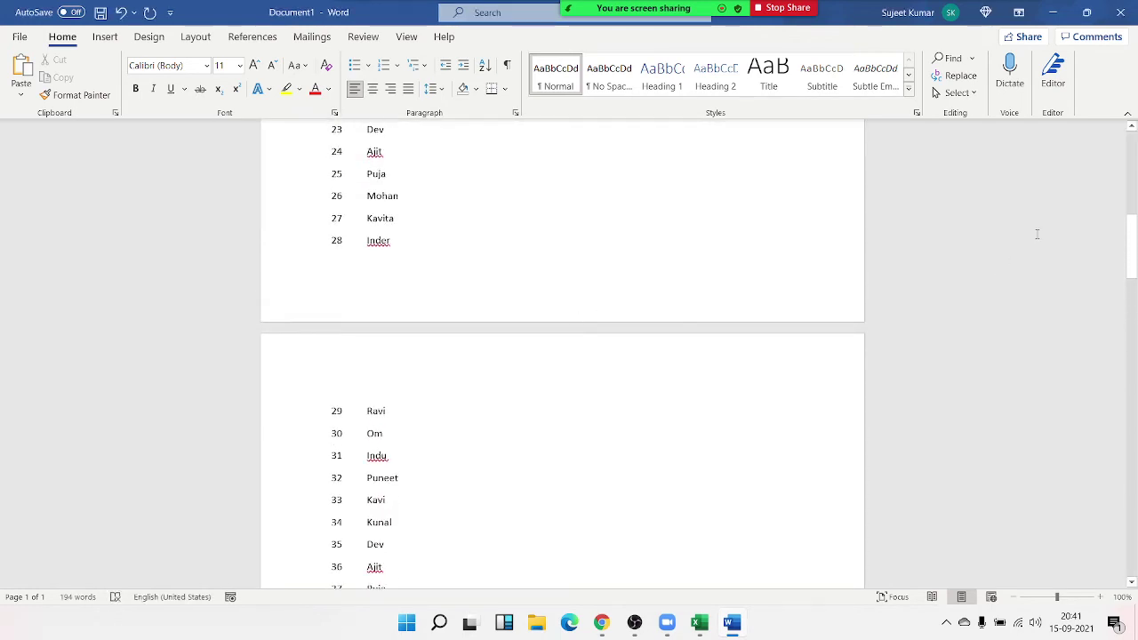
drag(1131, 246, 1131, 160)
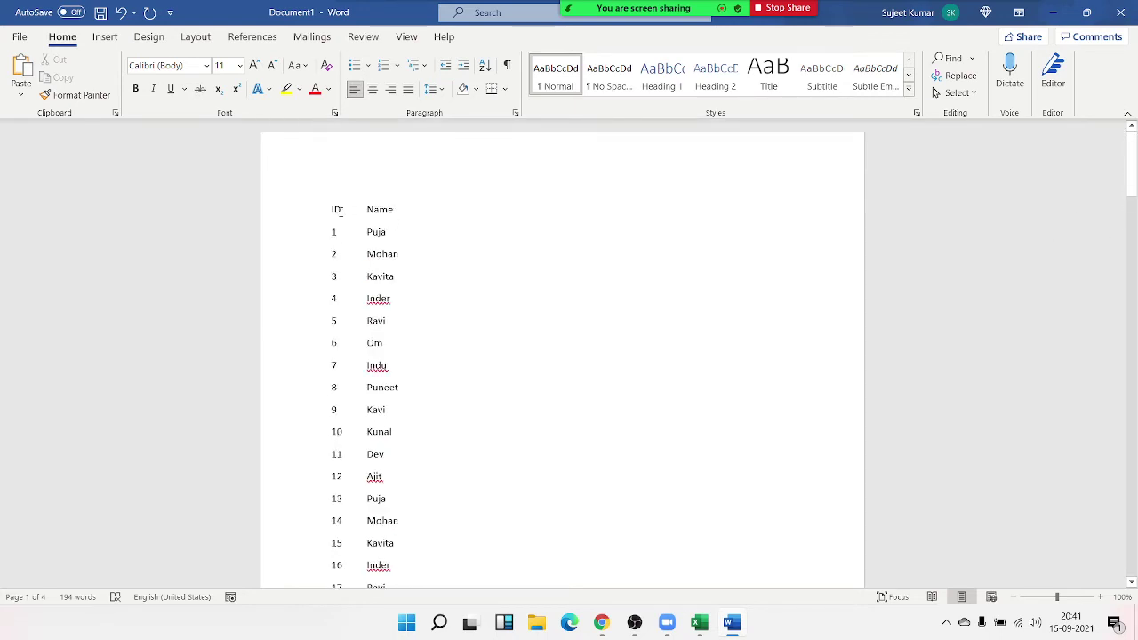
double_click(367, 213)
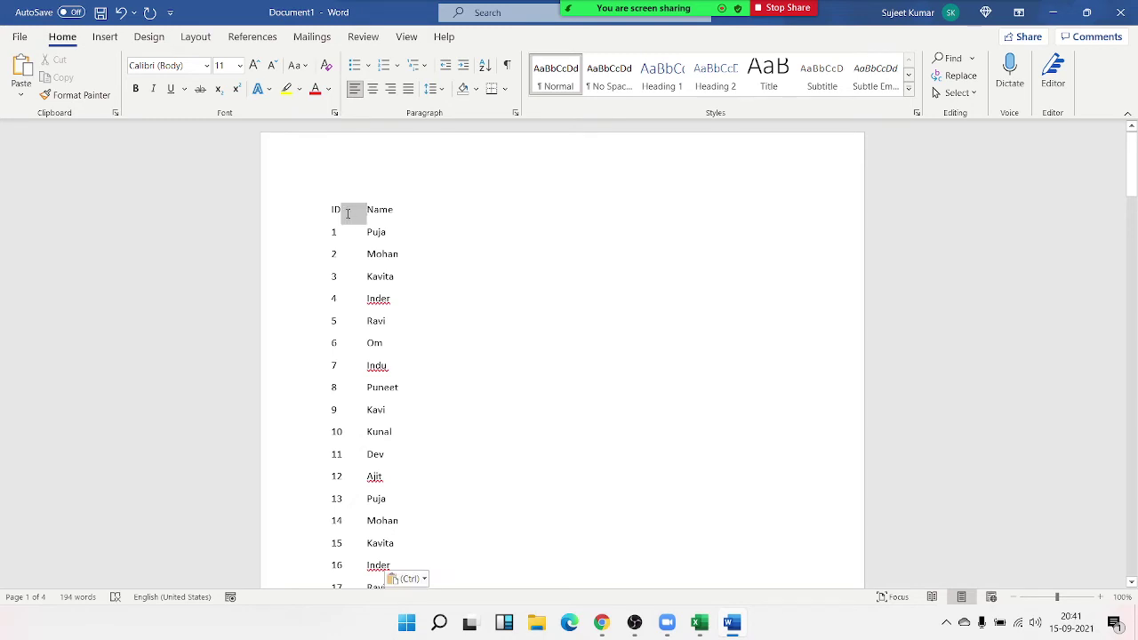
click(394, 212)
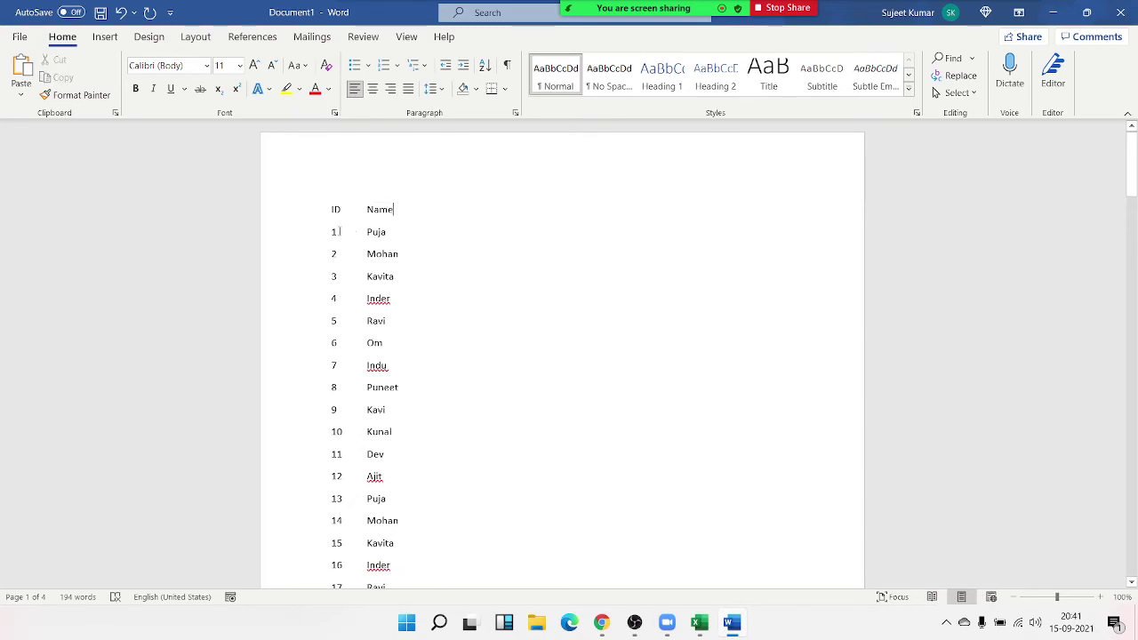
double_click(332, 232)
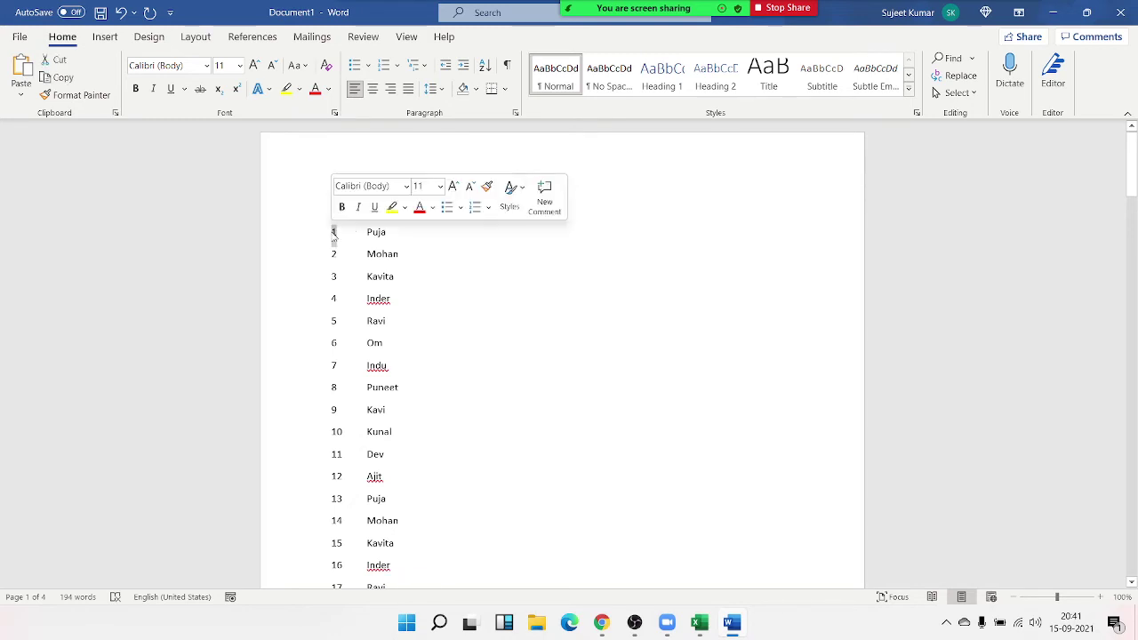
click(423, 249)
Replace every tab character (^t) in the pasted list with a comma, including the rest of the document in the search
key(ctrl+a)
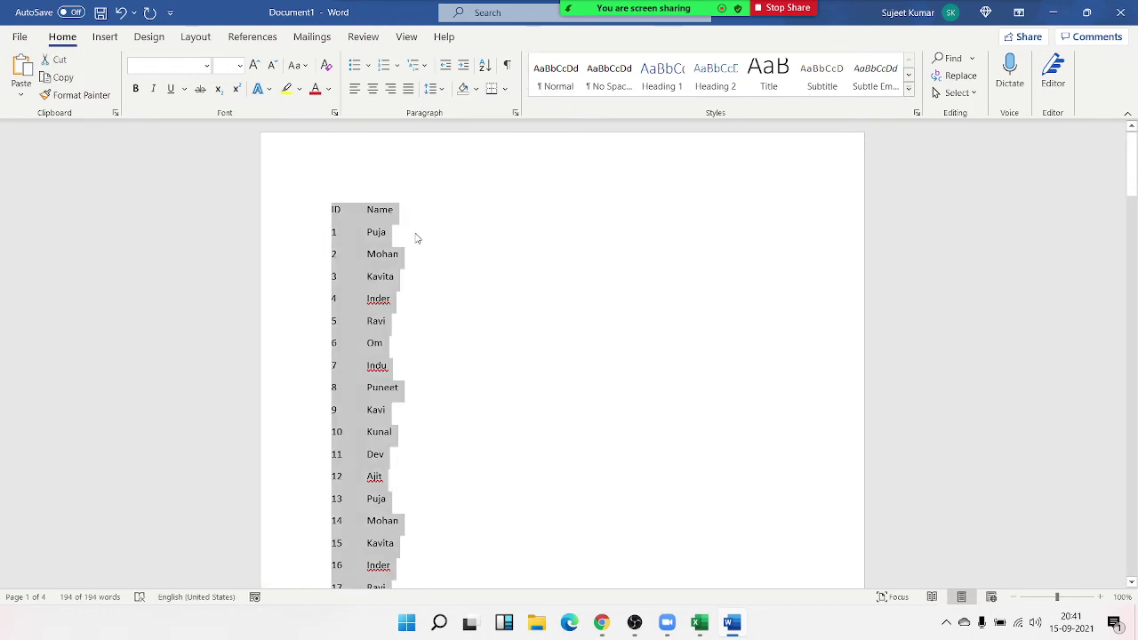
key(ctrl+h)
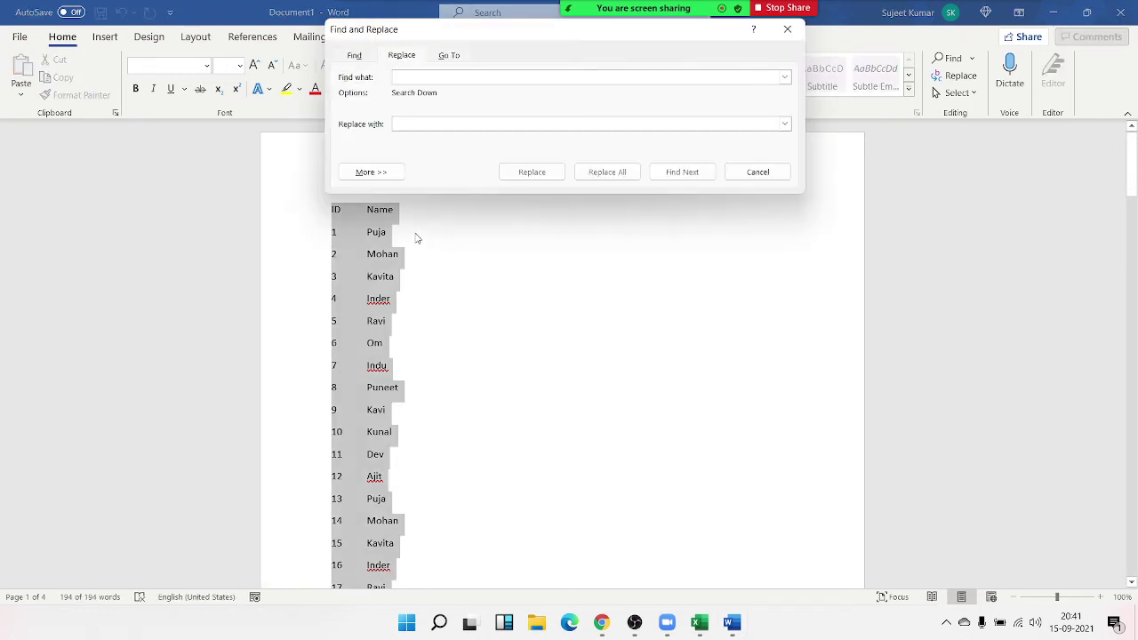
drag(439, 39, 466, 109)
click(398, 243)
click(810, 147)
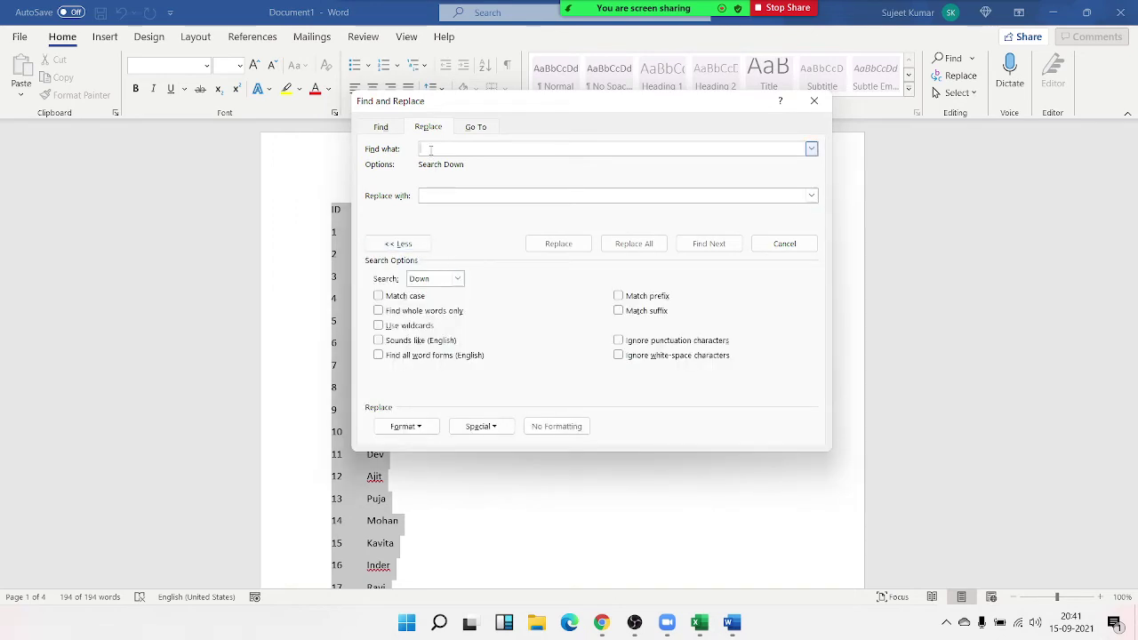
click(481, 430)
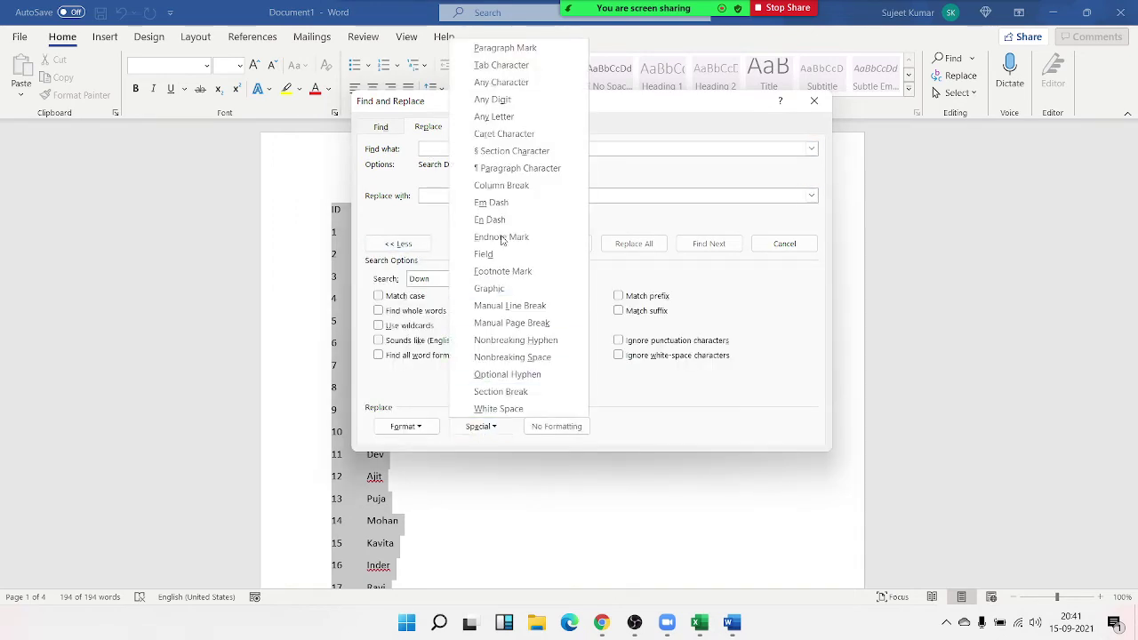
click(498, 65)
click(472, 196)
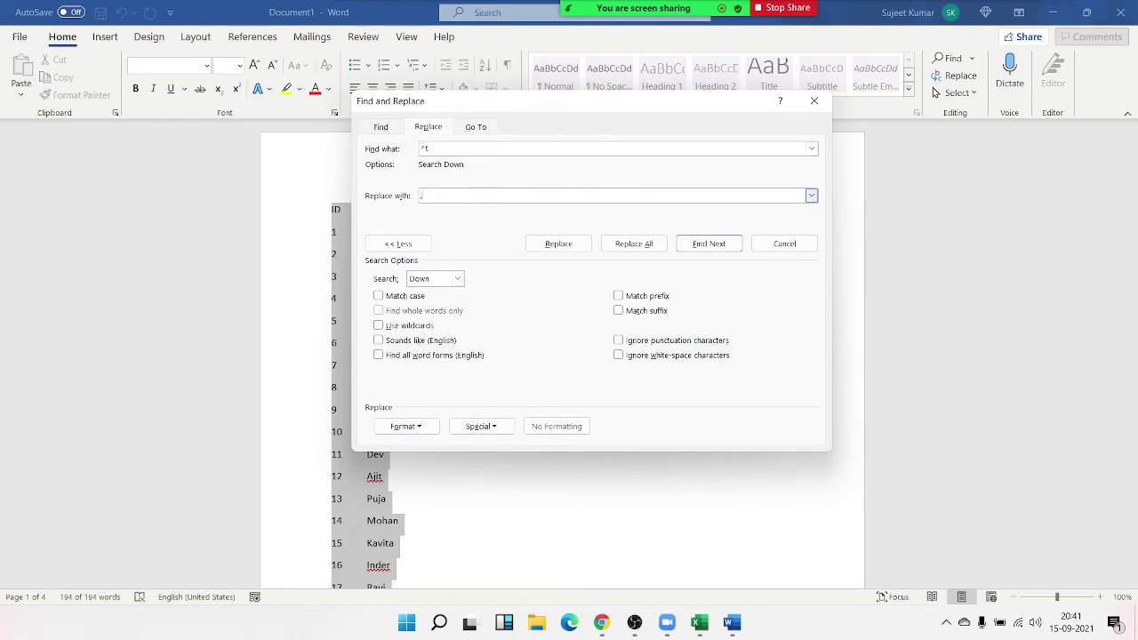
click(634, 243)
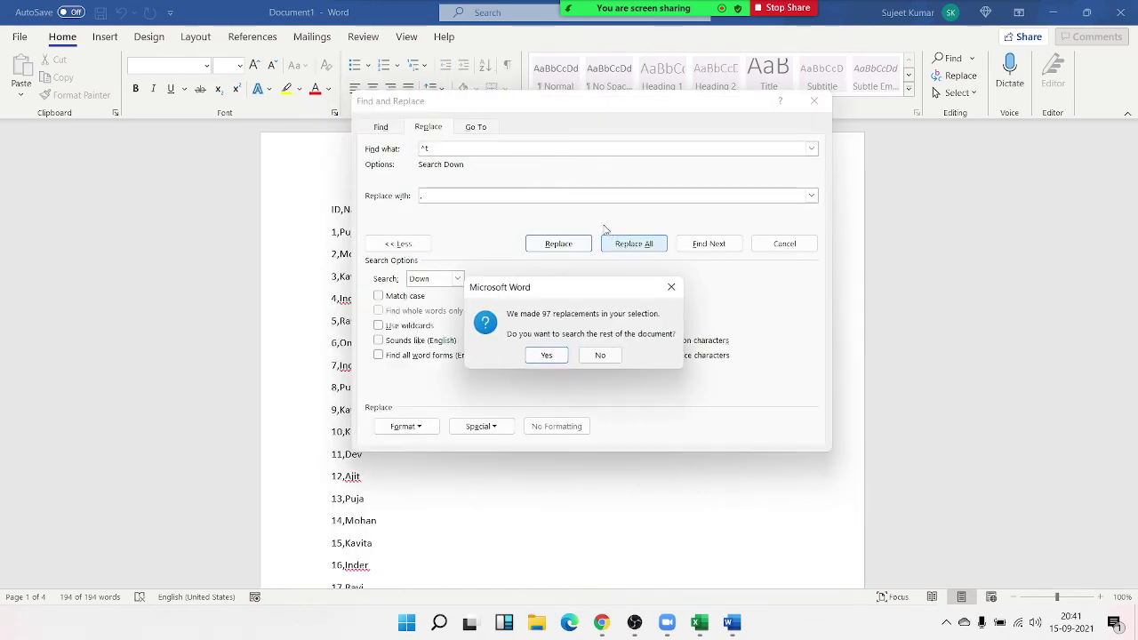
click(545, 354)
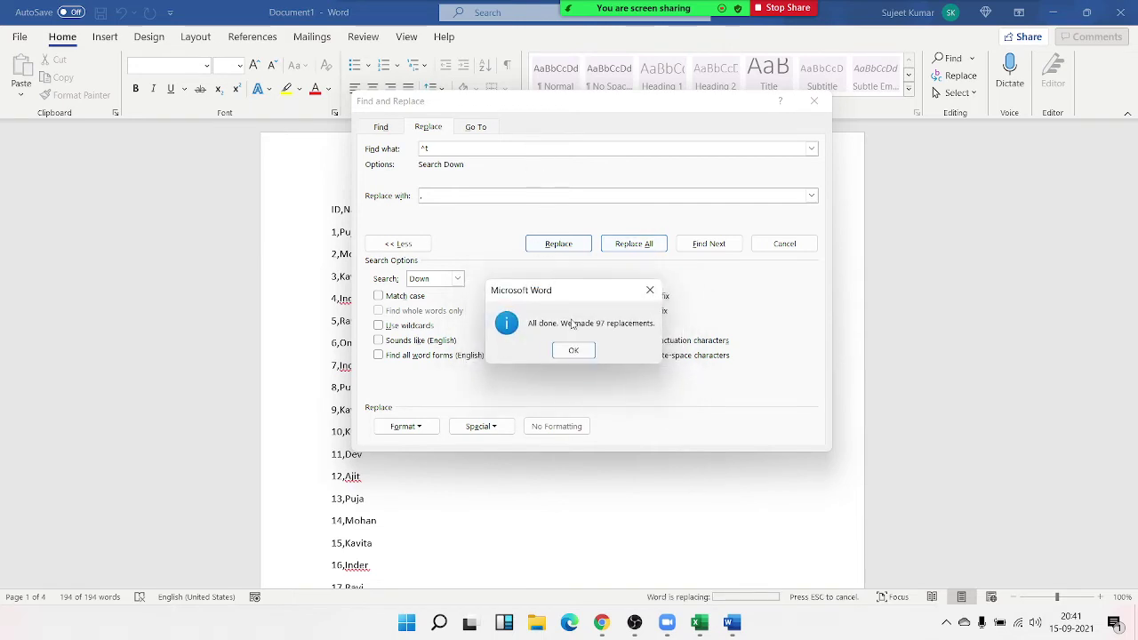
Replace every paragraph mark (^p) in the list with a semicolon, including the rest of the document, and finish replacing
click(587, 353)
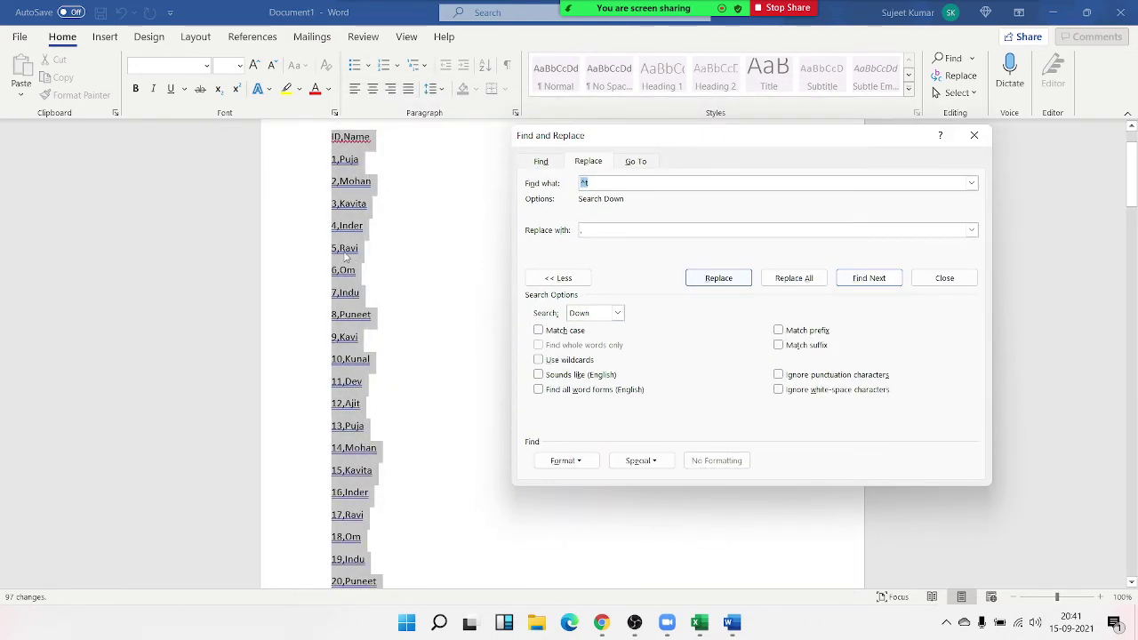
click(642, 460)
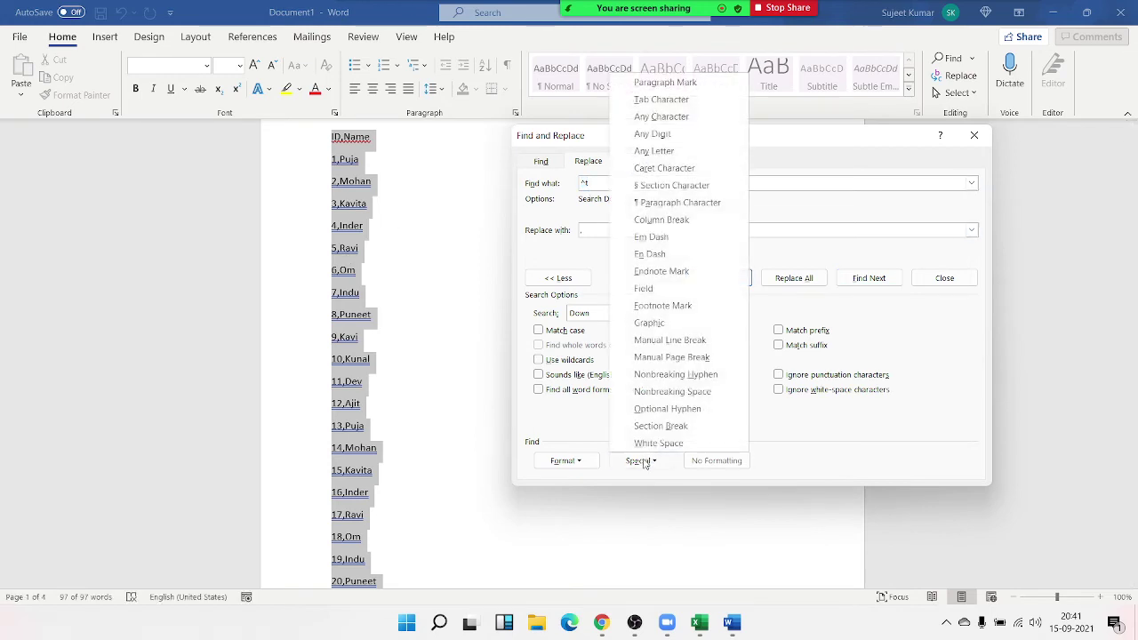
click(683, 85)
click(601, 229)
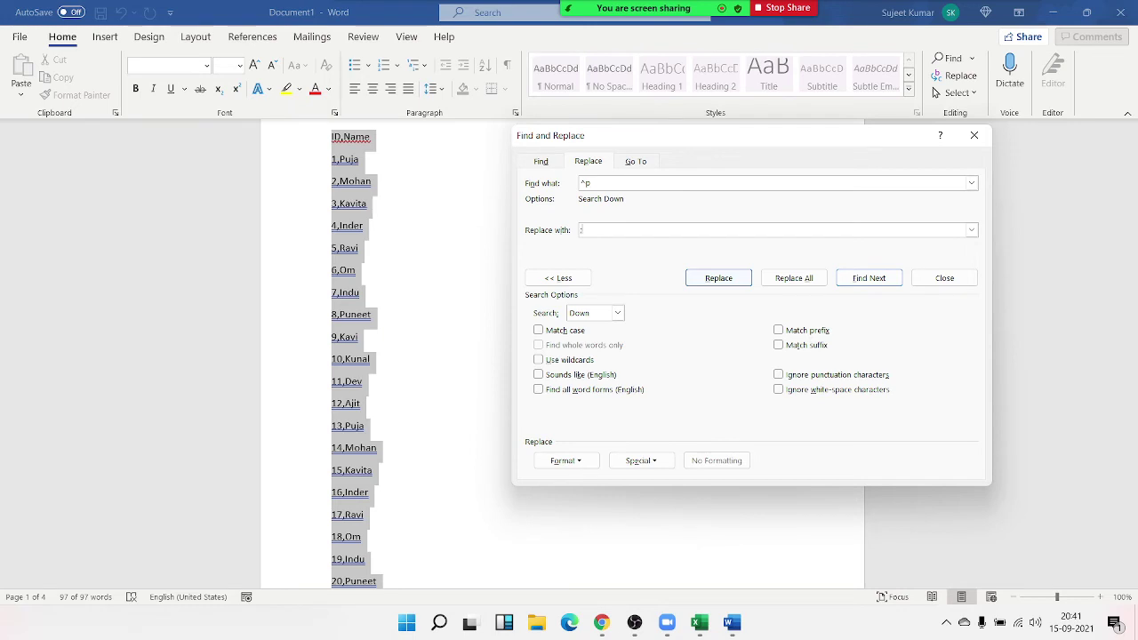
click(794, 278)
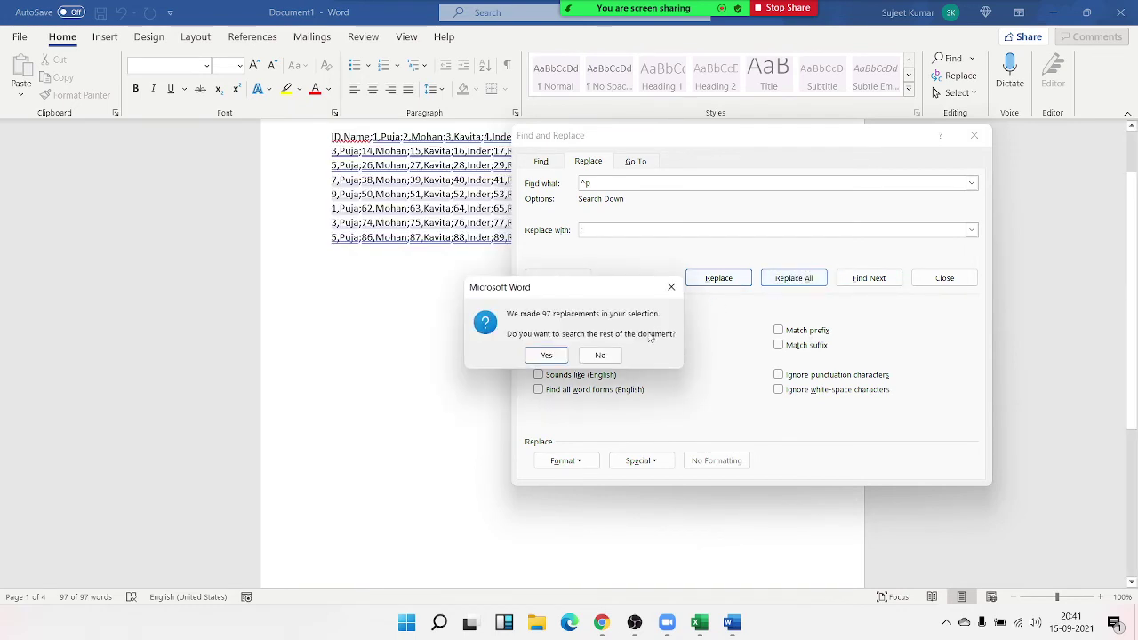
click(546, 355)
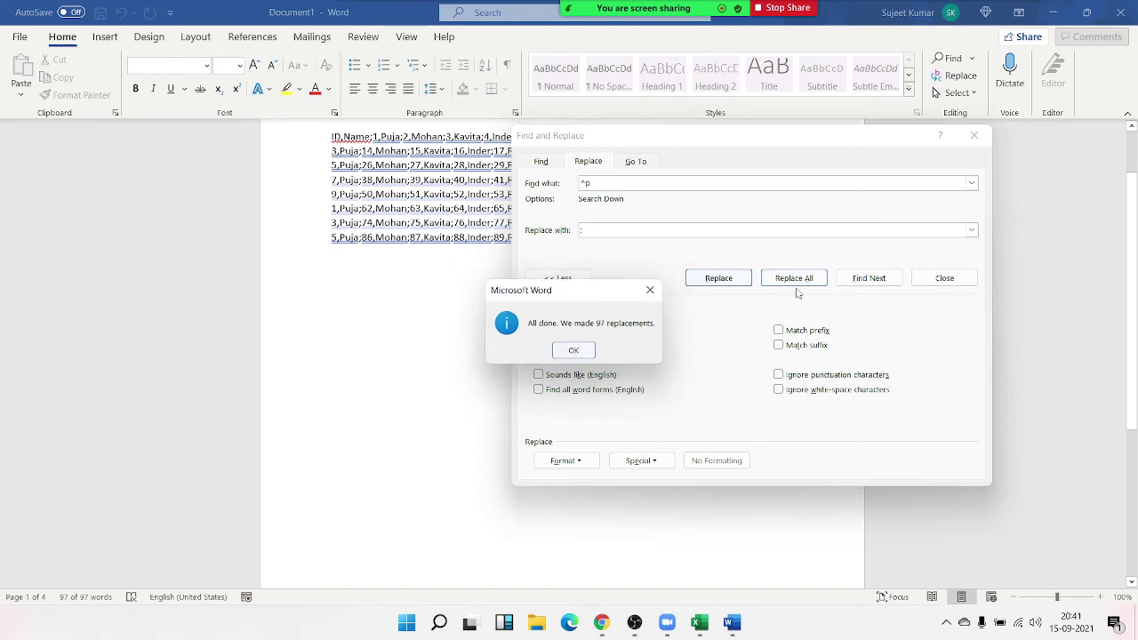
click(575, 349)
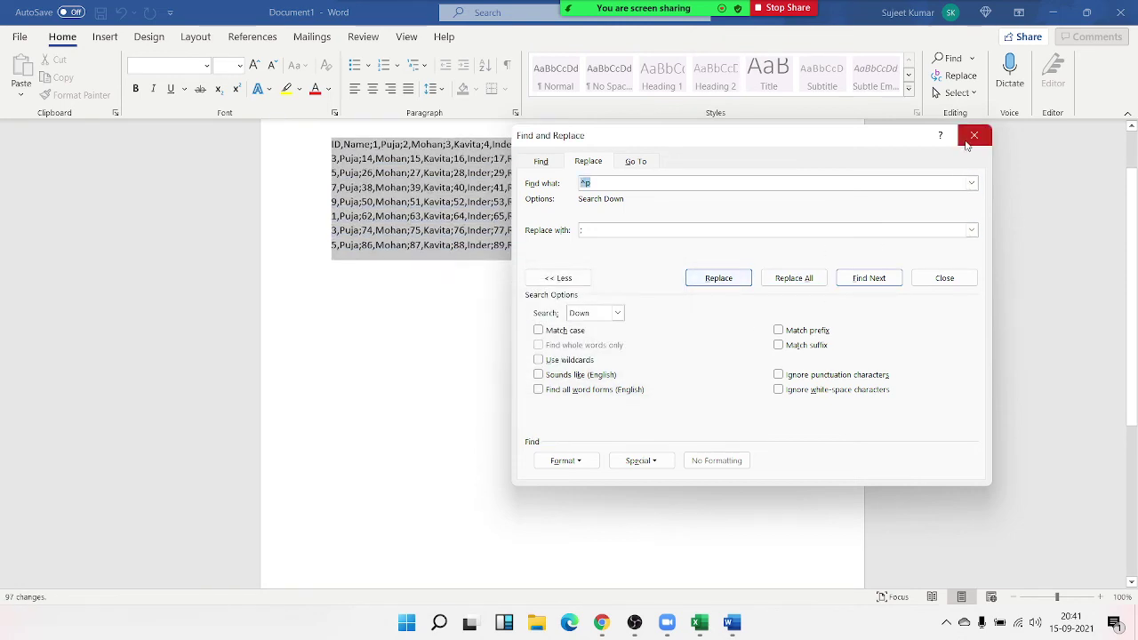
click(973, 135)
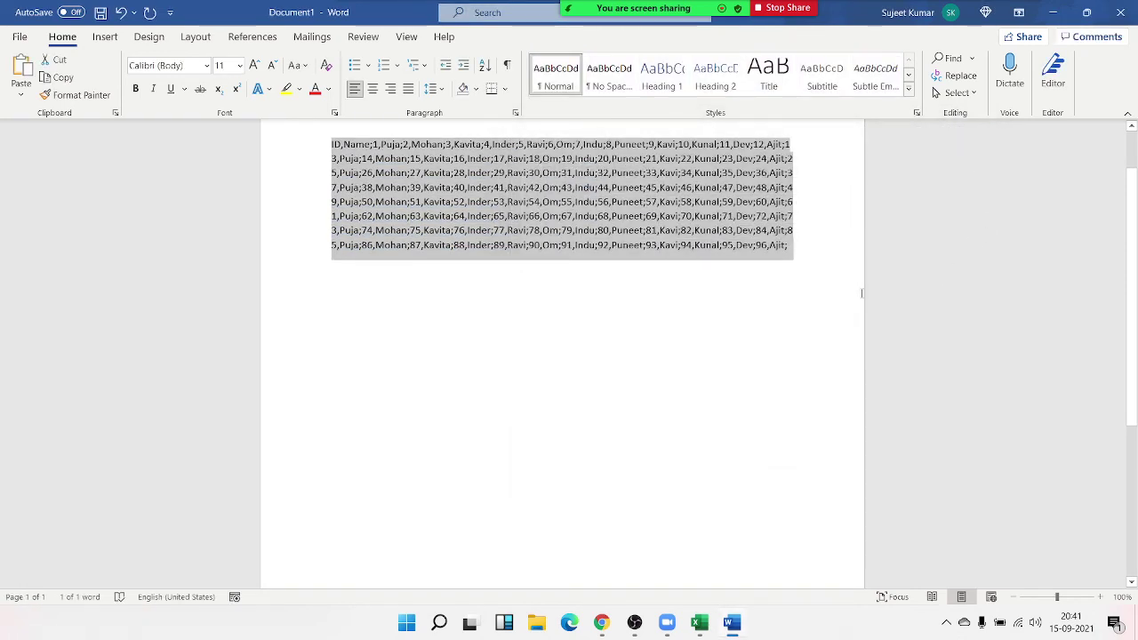
Switch to Excel and paste the converted comma-and-semicolon text into cell F2 of Sheet2
key(alt+Tab)
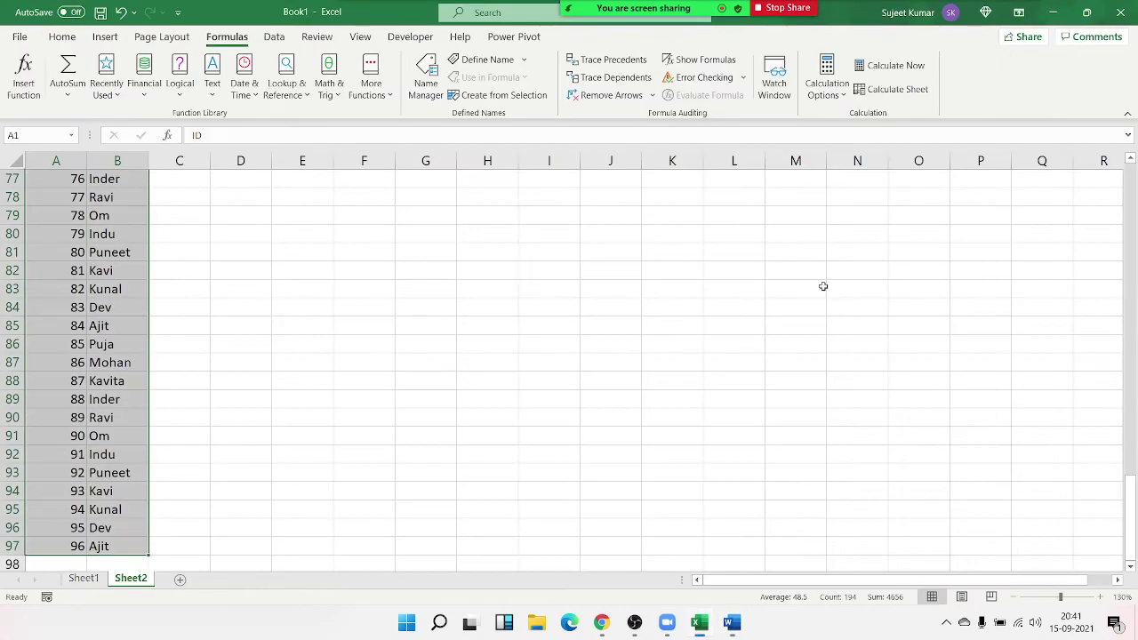
click(358, 246)
scroll(327, 314, down, 2)
scroll(327, 313, up, 16)
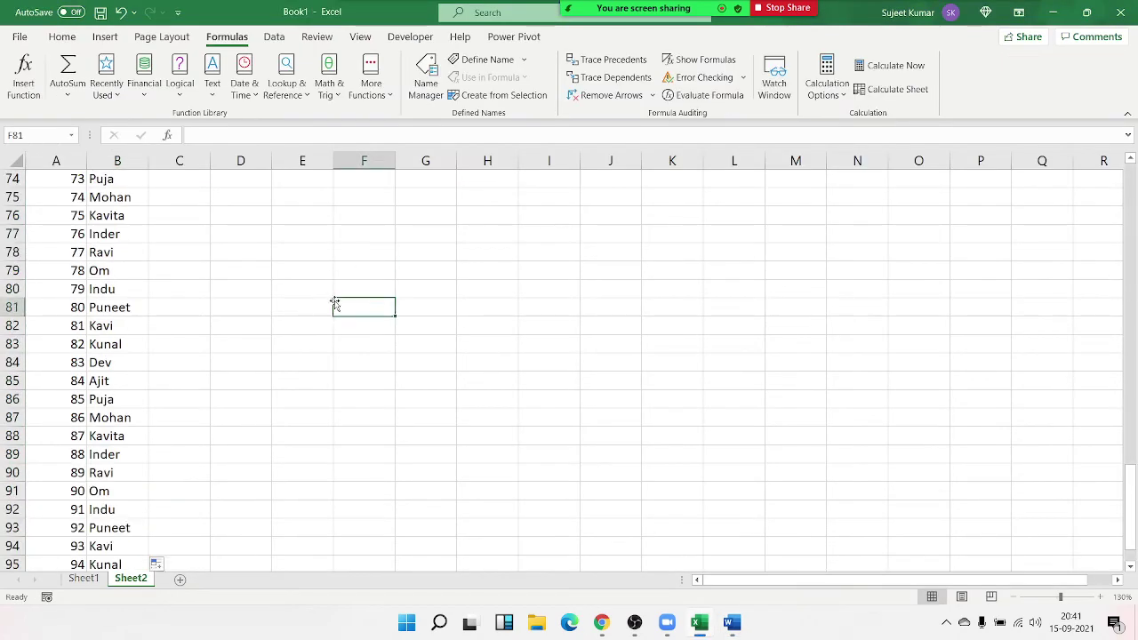
scroll(352, 218, up, 11)
key(ctrl+Up)
click(364, 204)
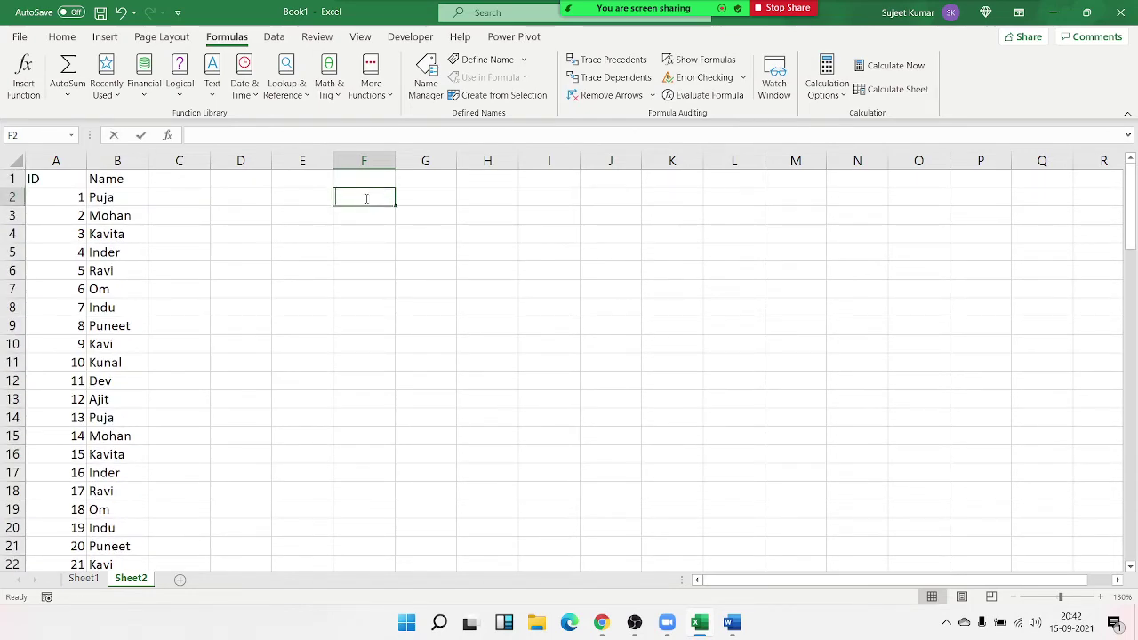
key(F2)
text(ID,Name;1,Puja;2,Mohan;3,Kavita;4,Inder;5,Ravi;6,Om;7,Indu;8,Puneet;9,Kavi;10,Kunal;11,Dev;12,Ajit;13,Puja;14,Mohan;15,Kavita;16,Inder;17,Ravi;18,Om;19,Indu;20,Puneet;21,Kavi;22,Kunal;23,Dev;24,Ajit;25,Puja;26,Mohan;27,Kavita;28,Inder;29,Ravi;30,Om;31,Indu;32,Puneet;33,Kavi;34,Kunal;35,Dev;36,Ajit;37,Puja;38,Mohan;39,Kavita;40,Inder;41,Ravi;42,Om;43,Indu;44,Puneet;45,Kavi;46,Kunal;47,Dev;48,Ajit;49,Puja;50,Mohan;51,Kavita;52,Inder;53,Ravi;54,Om;55,Indu;56,Puneet;57,Kavi;58,Kunal;59,Dev;60,Ajit;61,Puja;62,Mohan;63,Kavita;64,Inder;65,Ravi;66,Om;67,Indu;68,Puneet;69,Kavi;70,Kunal;71,Dev;72,Ajit;73,Puja;74,Mohan;75,Kavita;76,Inder;77,Ravi;78,Om;79,Indu;80,Puneet;81,Kavi;82,Kunal;83,Dev;84,Ajit;85,Puja;86,Mohan;87,Kavita;88,Inder;89,Ravi;90,Om;91,Indu;92,Puneet;93,Kavi;94,Kunal;95,Dev;96,Ajit;)
click(342, 375)
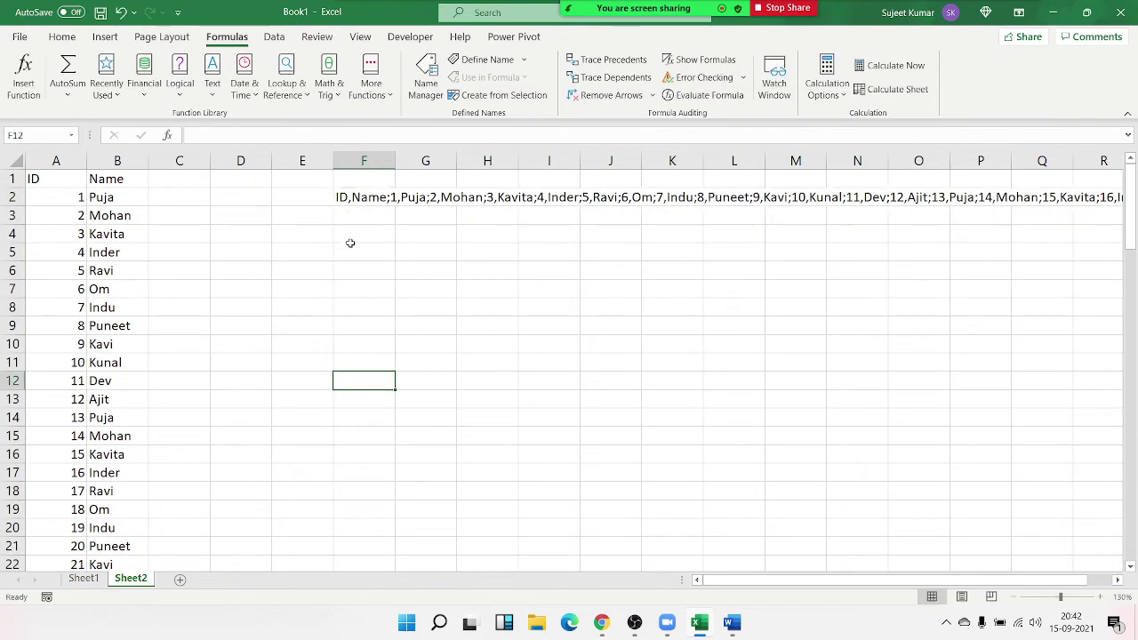
Replace every comma in the F2 text with a comma followed by a double quote (,"), limiting the replacement to F2:F3
double_click(351, 197)
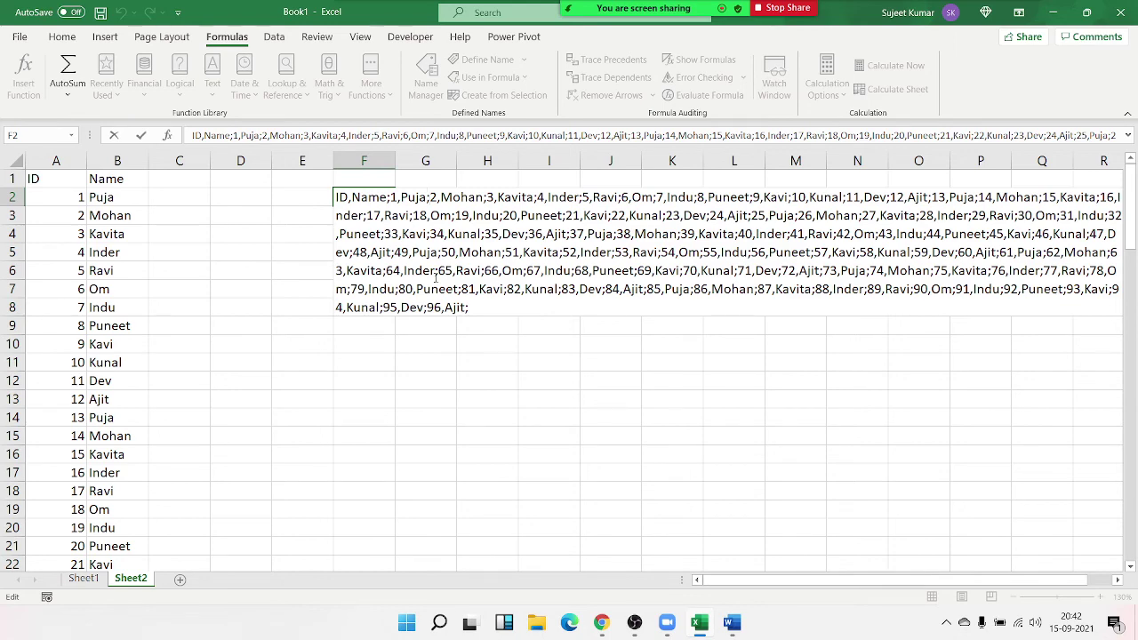
key(Escape)
key(shift+Down)
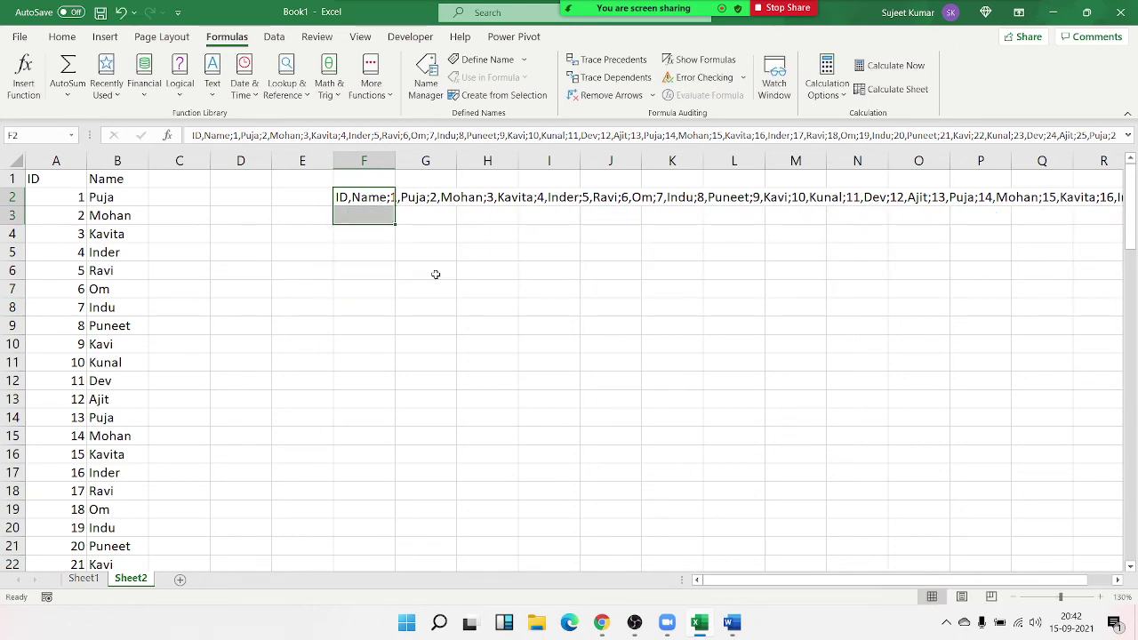
key(ctrl+h)
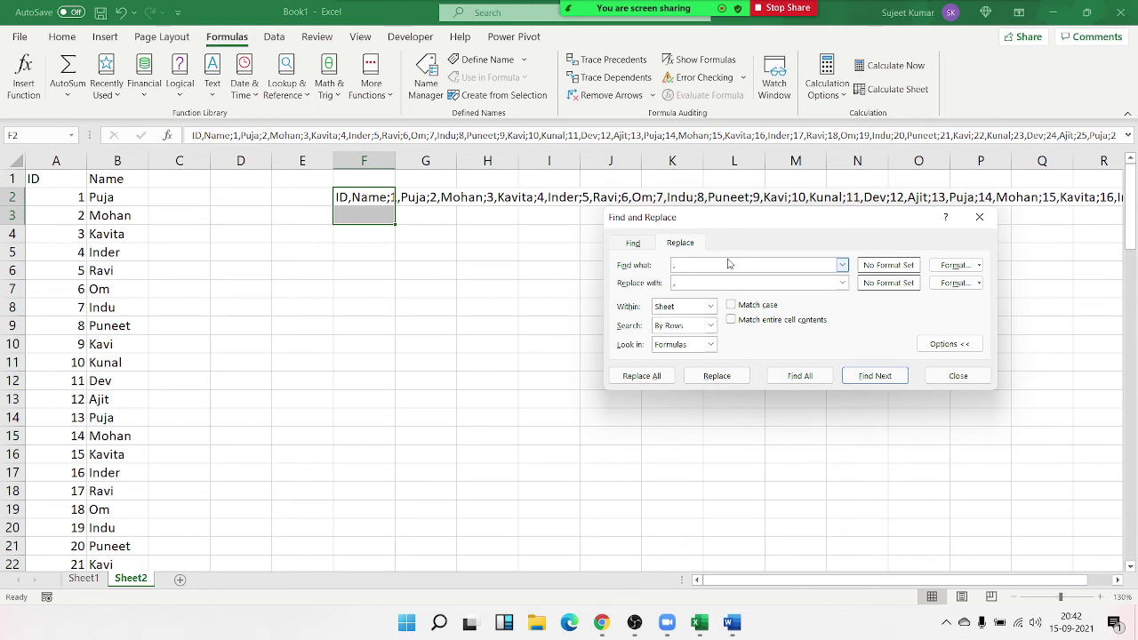
click(673, 376)
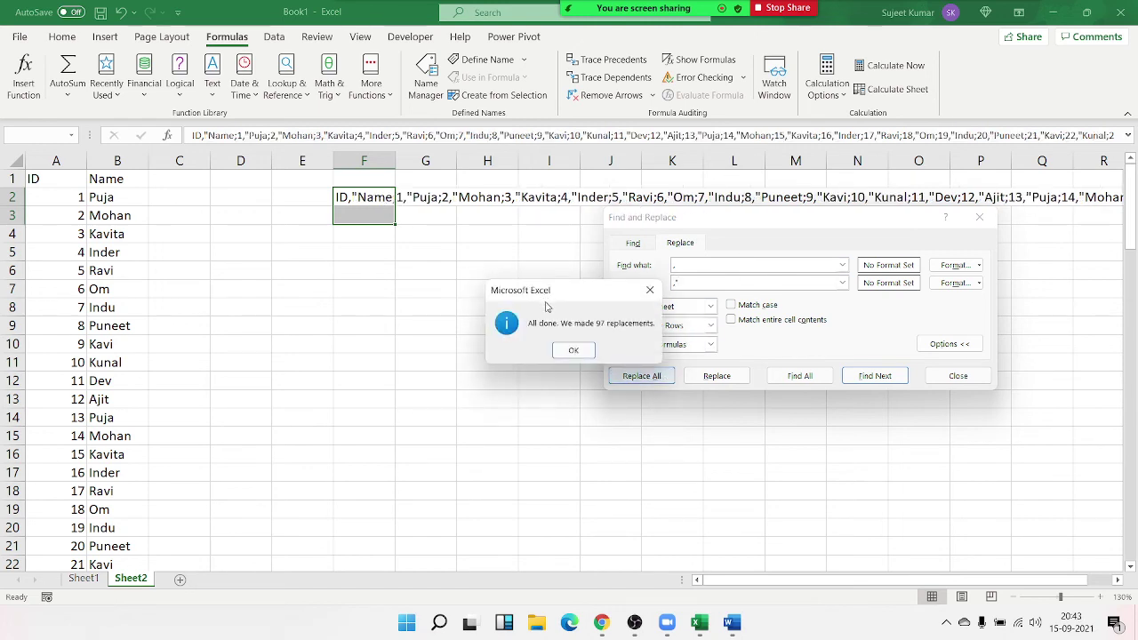
click(569, 355)
Replace every semicolon in the F2 text with a double quote followed by a semicolon (";), and finish replacing
click(720, 264)
key(BackSpace)
text(;)
click(676, 282)
key(BackSpace)
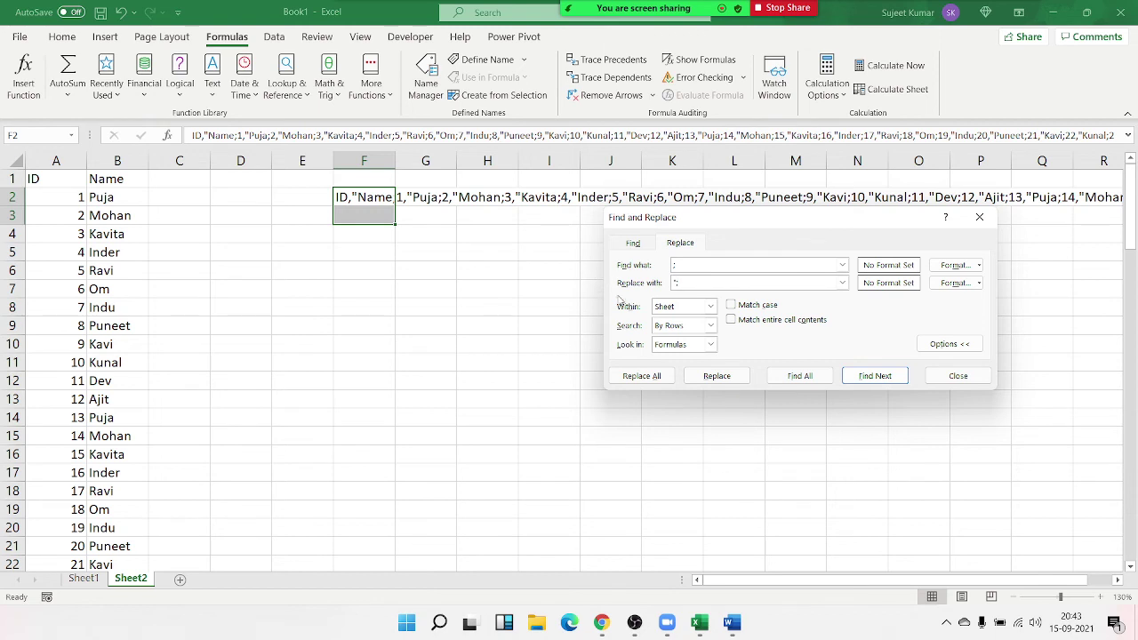
click(638, 376)
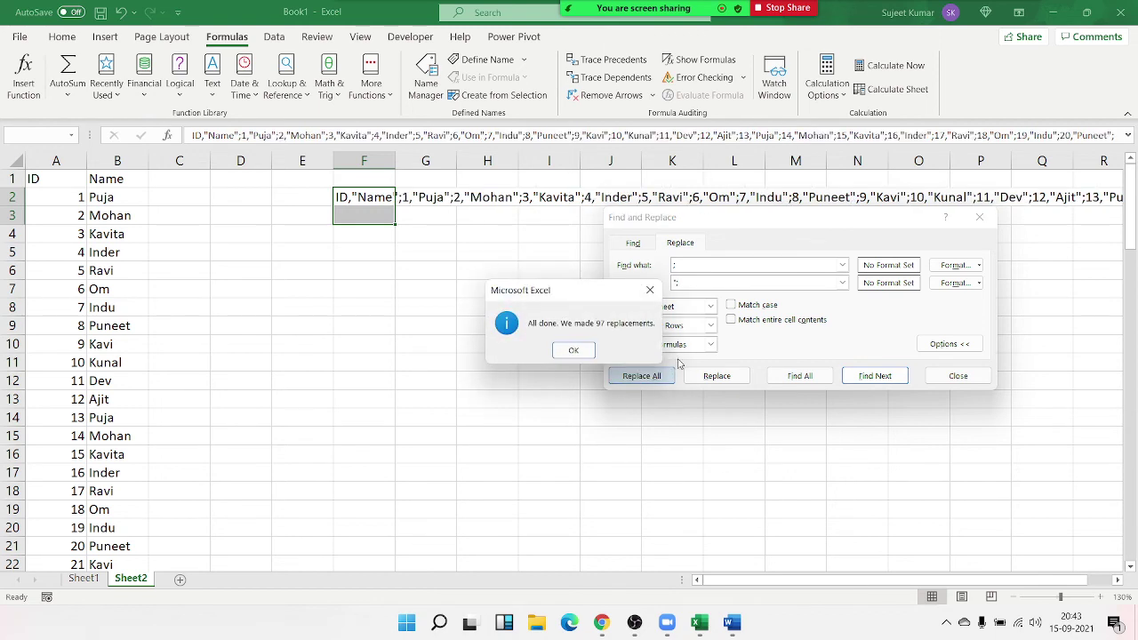
click(574, 350)
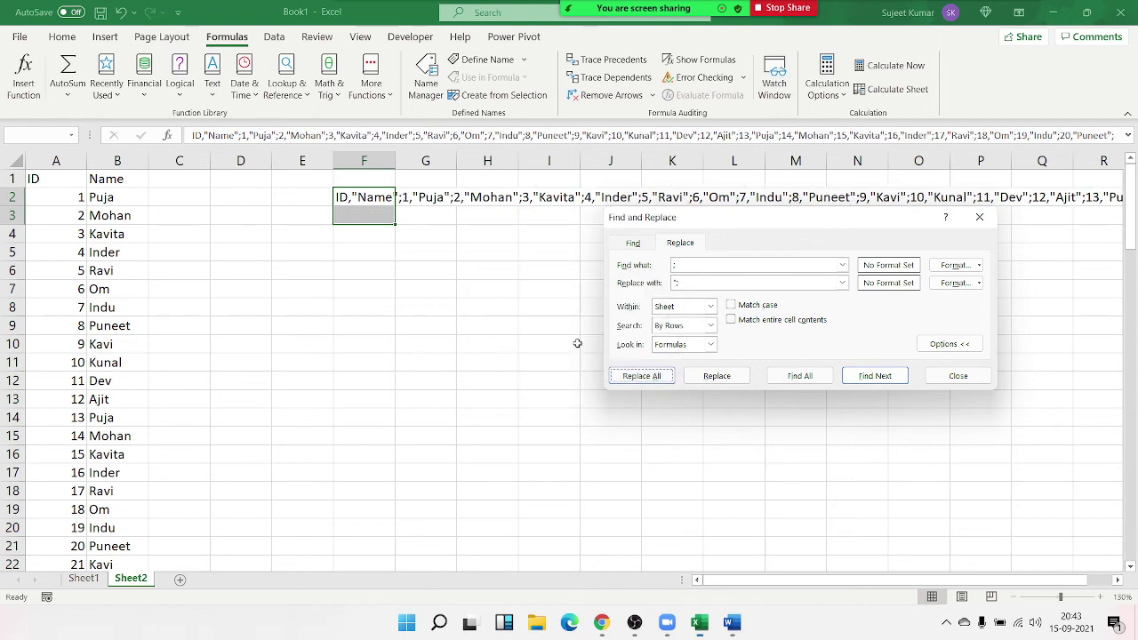
click(980, 217)
In F2, enclose ID in double quotes, remove the trailing semicolon, and copy the whole text before leaving the cell without saving the edit
double_click(387, 194)
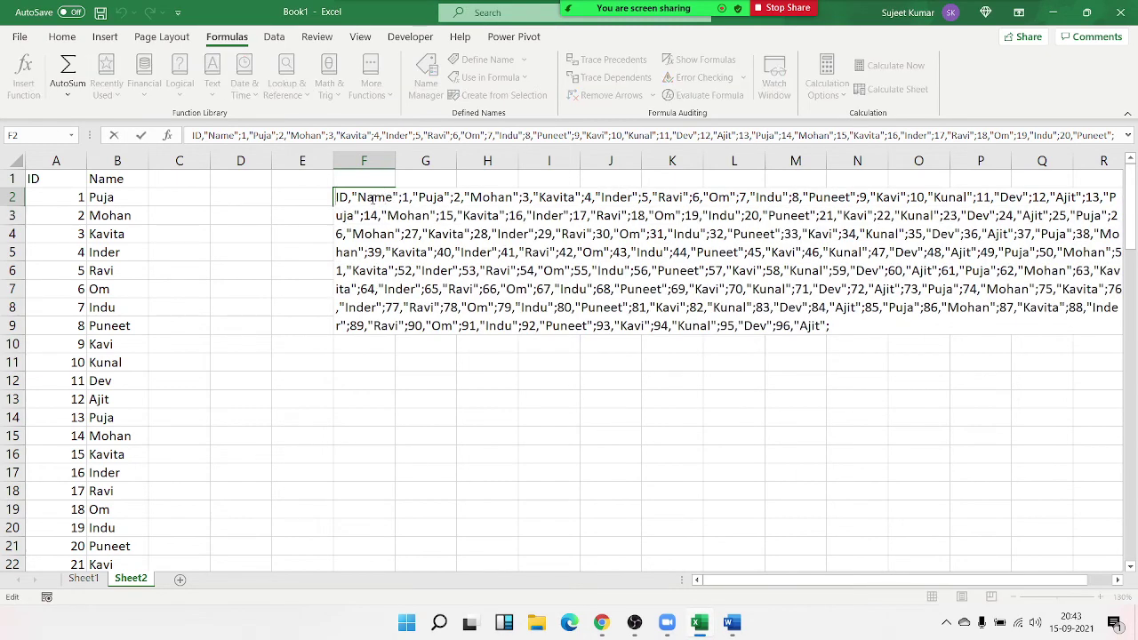
key(Home)
text(")
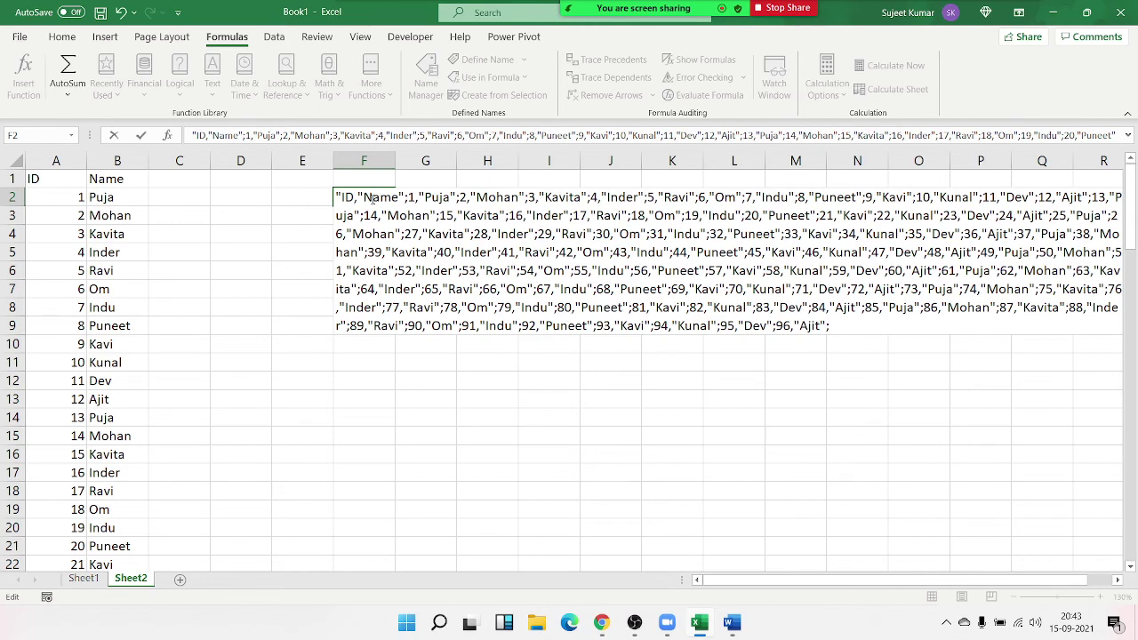
key(Right)
key(Right)
text(")
click(852, 326)
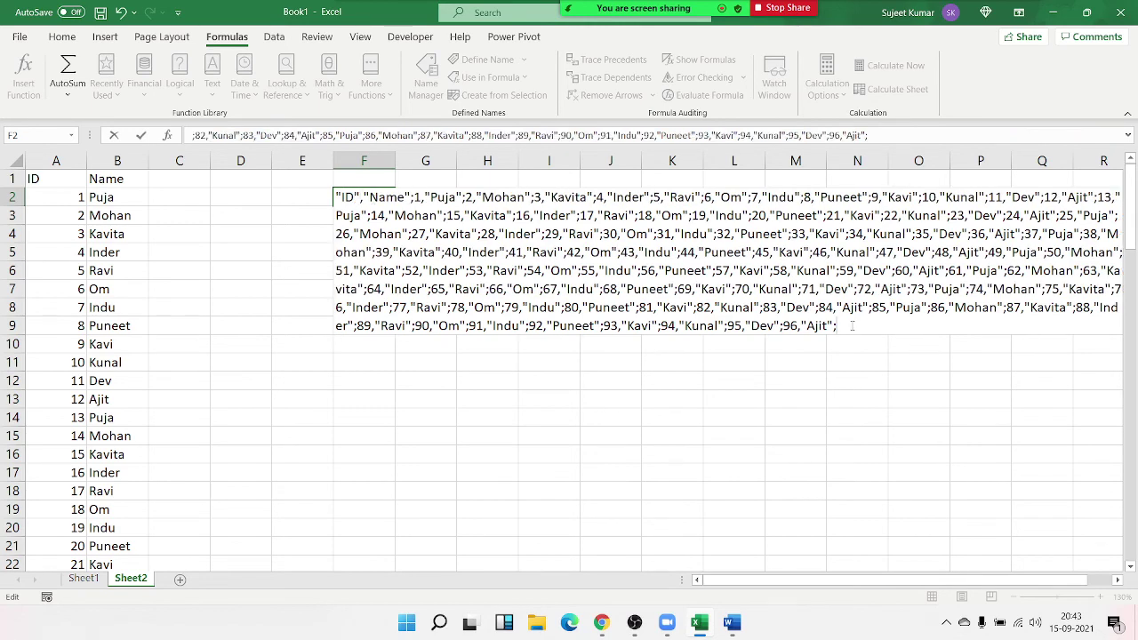
key(BackSpace)
key(ctrl+shift+Home)
key(Escape)
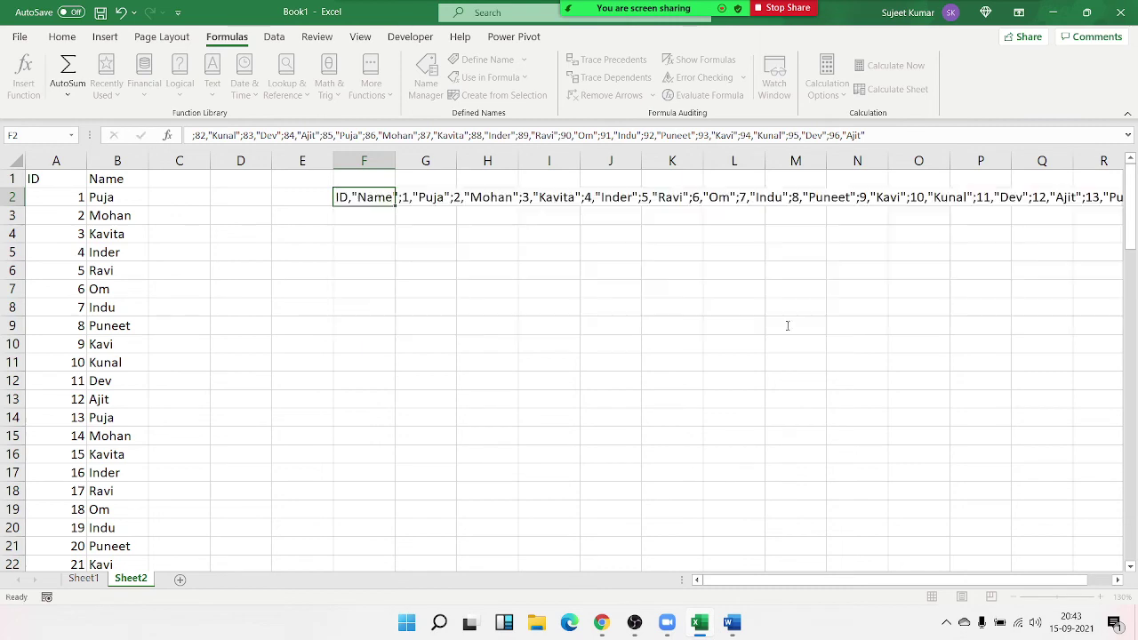
Define a workbook-scoped name DT that refers to the copied text as an array constant in curly braces, starting with ={
click(382, 256)
click(450, 60)
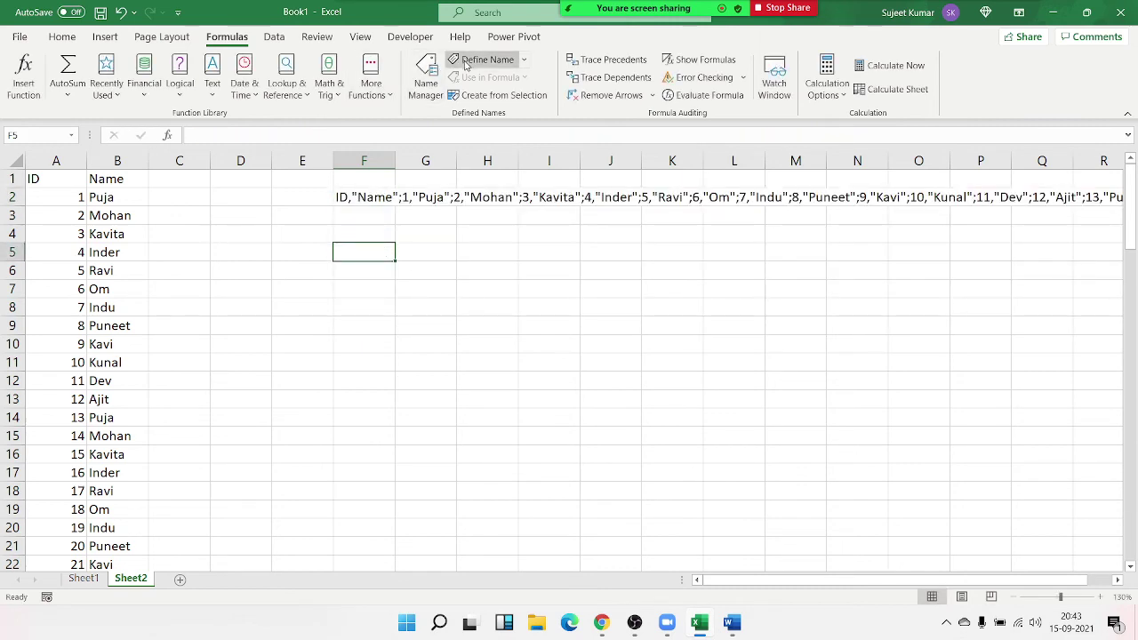
drag(758, 201, 461, 213)
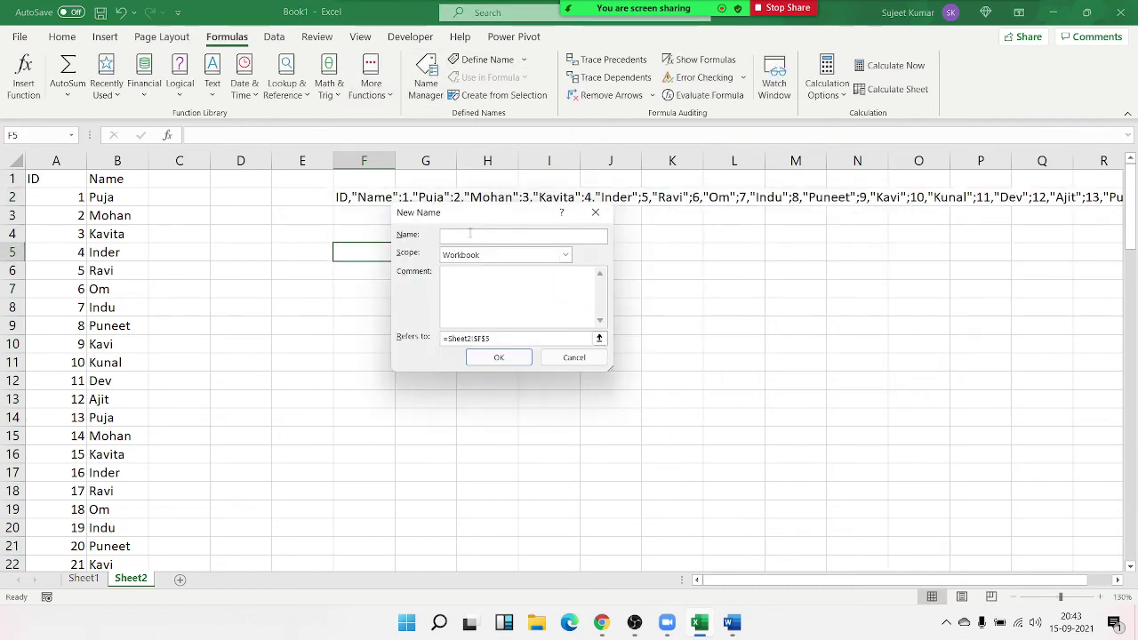
text(DT)
click(521, 338)
text(=)
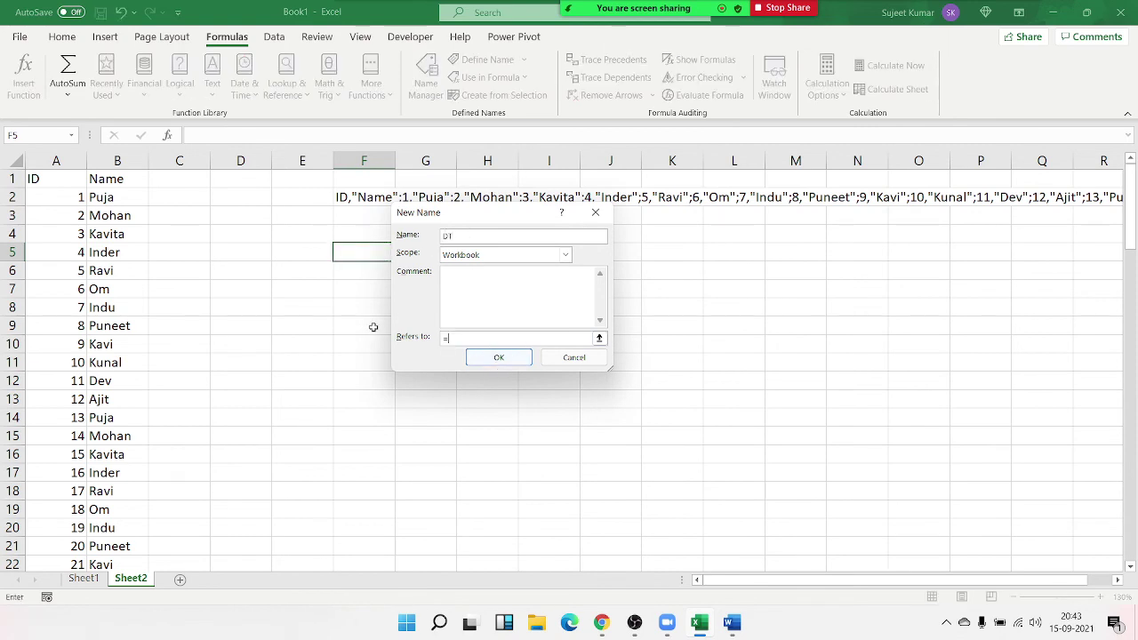
text({)
key(ctrl+v)
click(488, 359)
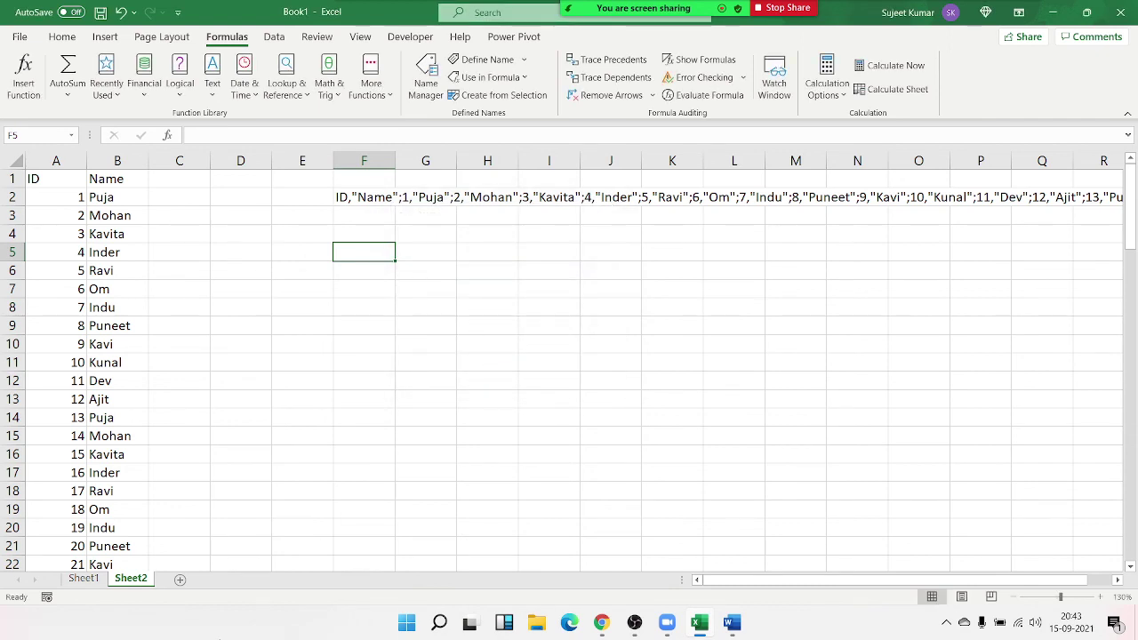
On Sheet1, enter the lookup value 5 in cell C20
click(84, 579)
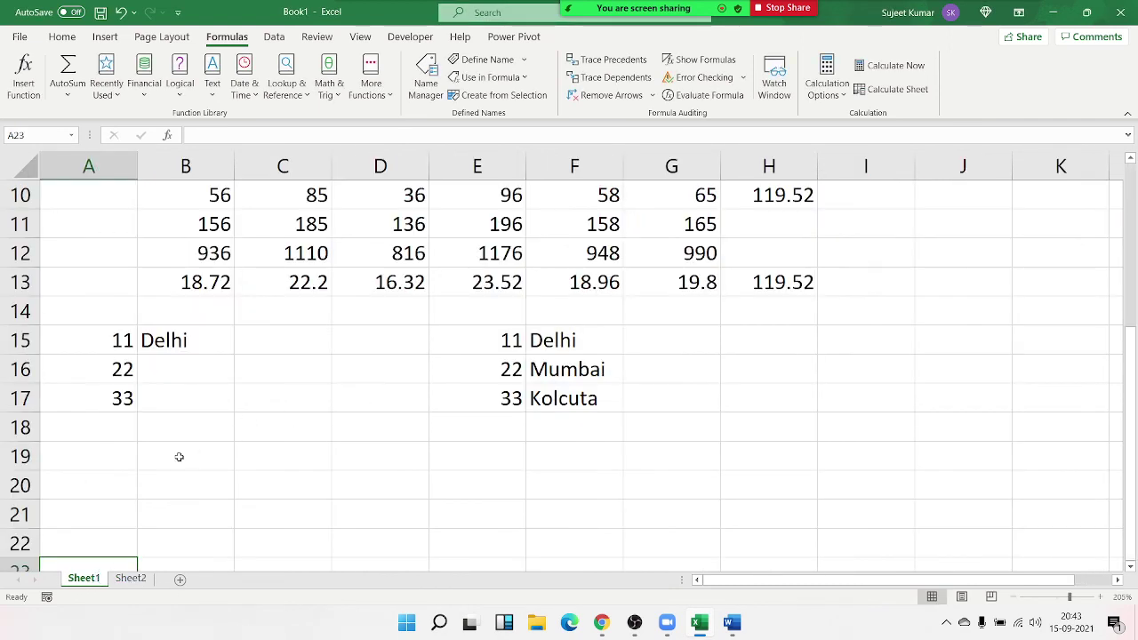
click(326, 480)
text(5)
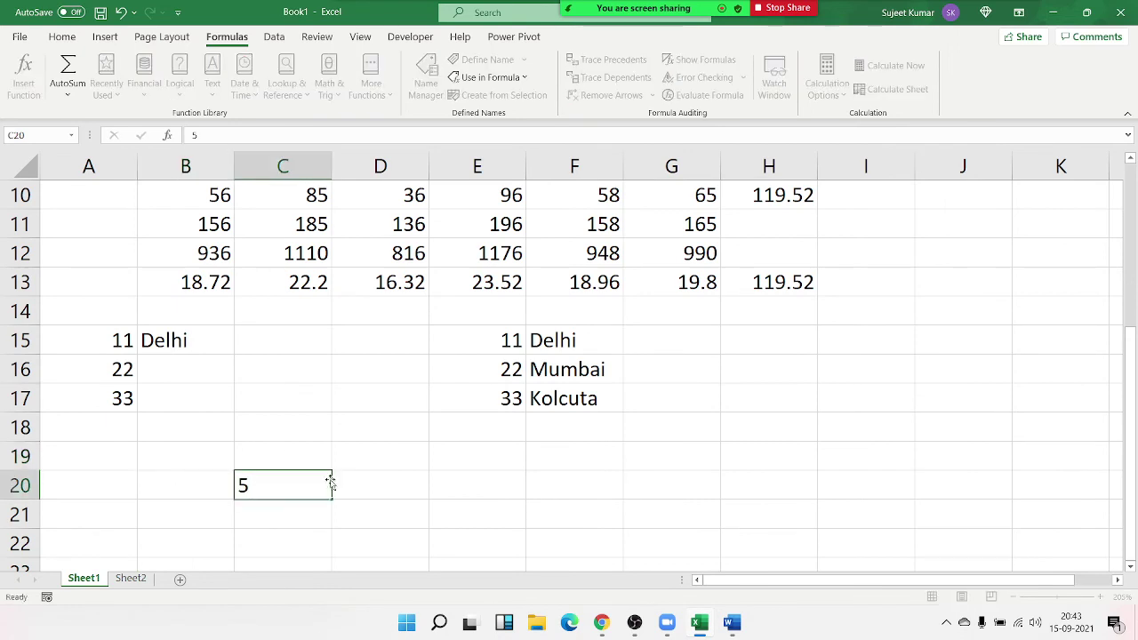
key(Tab)
Enter =VLOOKUP(C20,DT,2,0) in cell D20 to look up the name from the DT array constant
text(=vl)
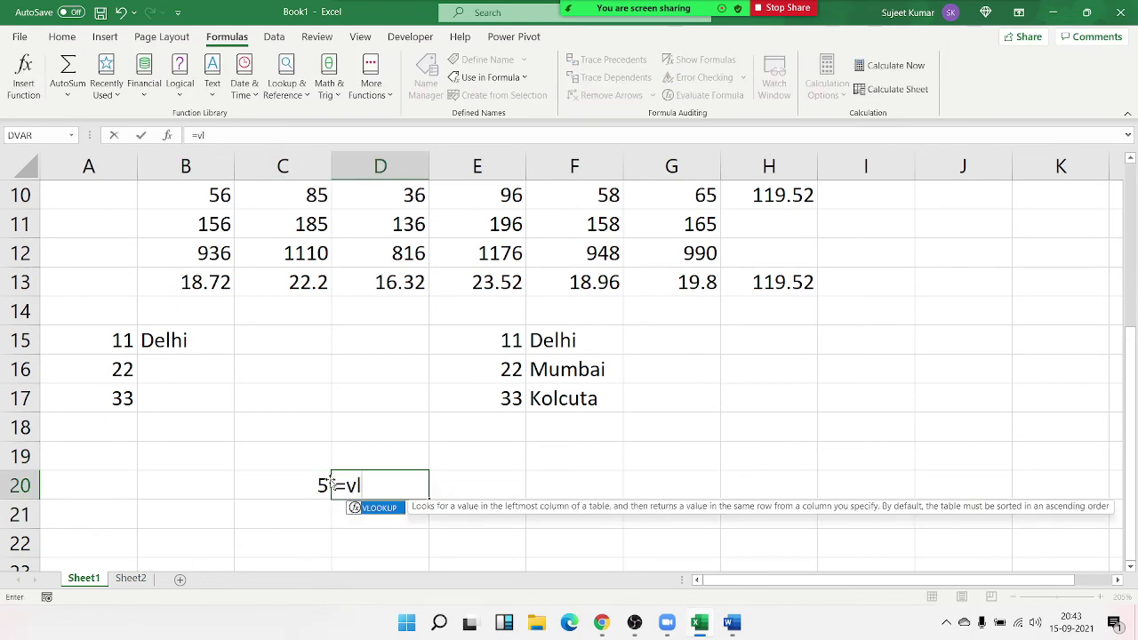
key(Tab)
click(328, 483)
text(,dat)
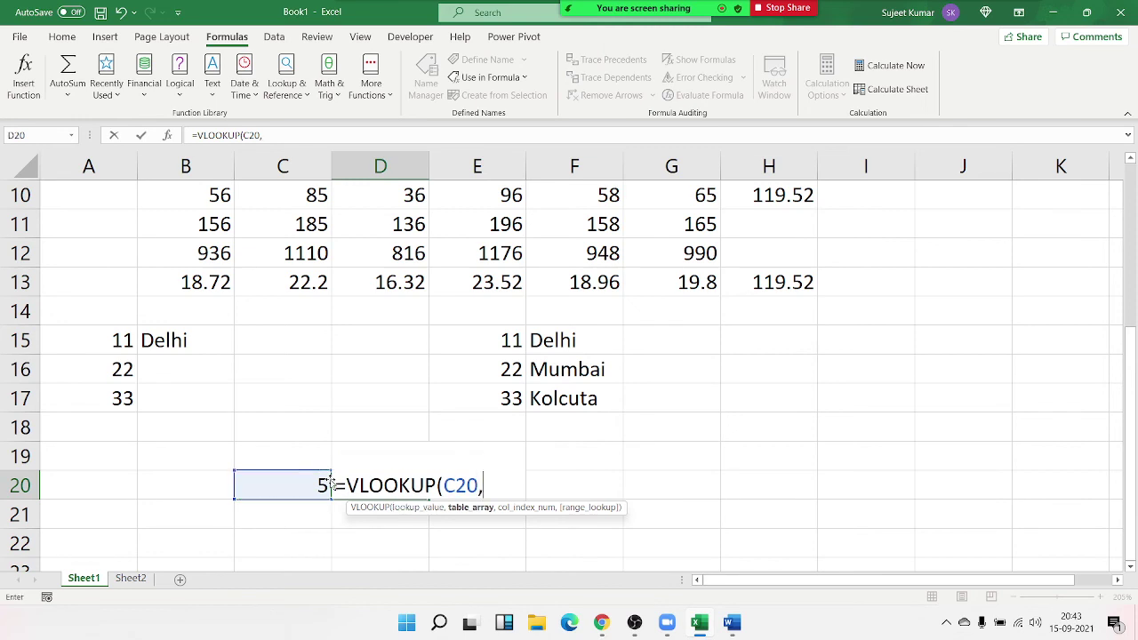
key(BackSpace)
key(BackSpace)
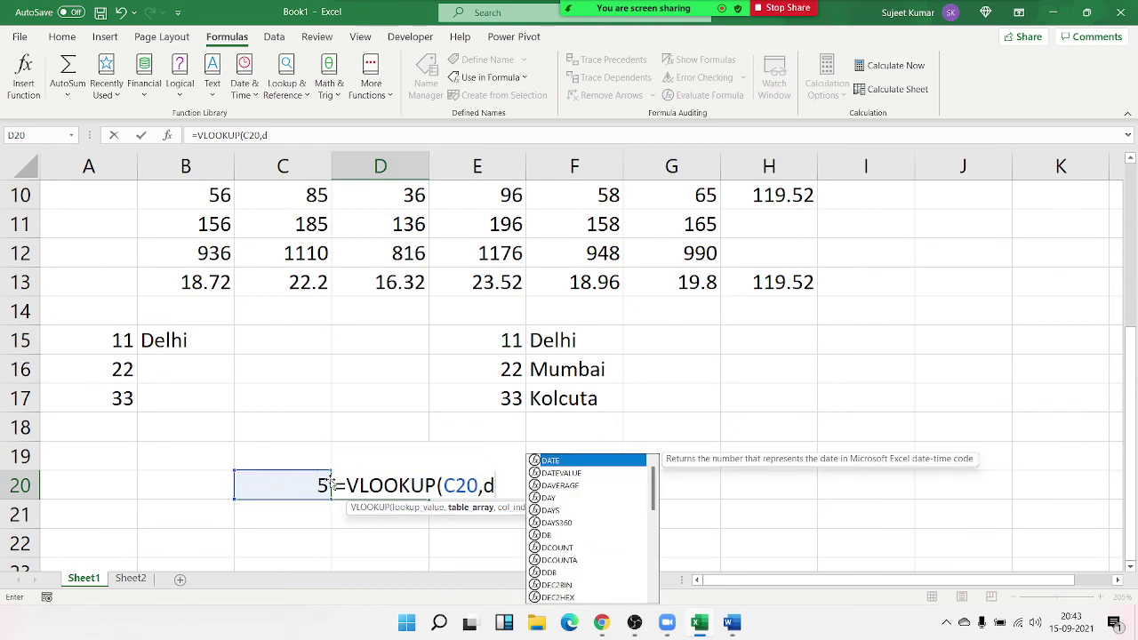
text(t)
key(Tab)
text(,2,0)
key(Return)
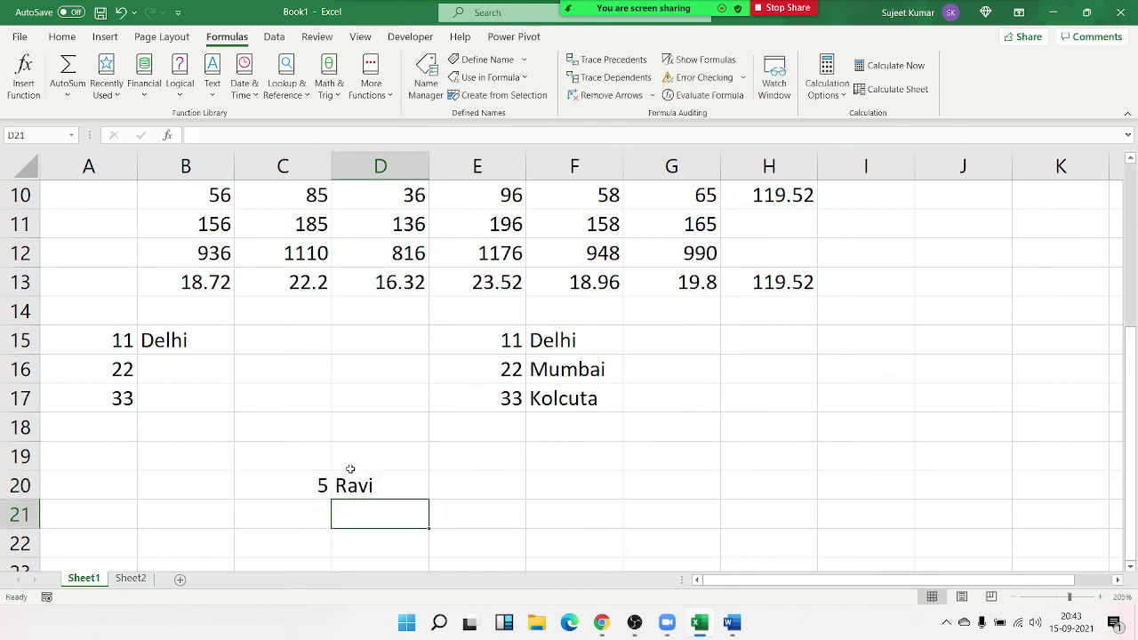
click(351, 471)
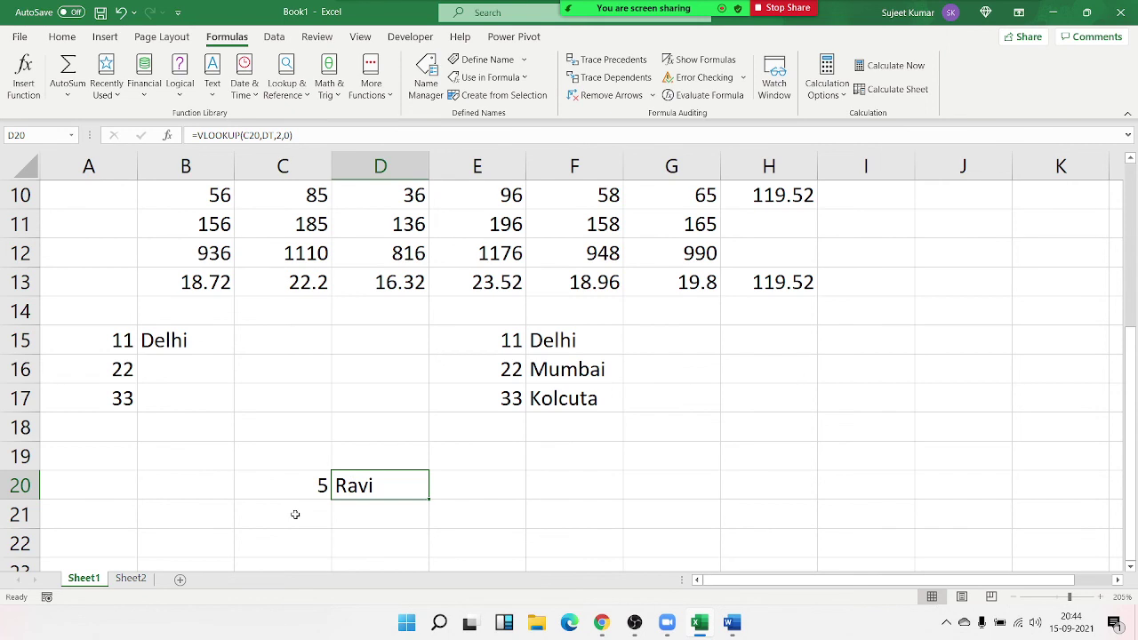
scroll(295, 514, up, 3)
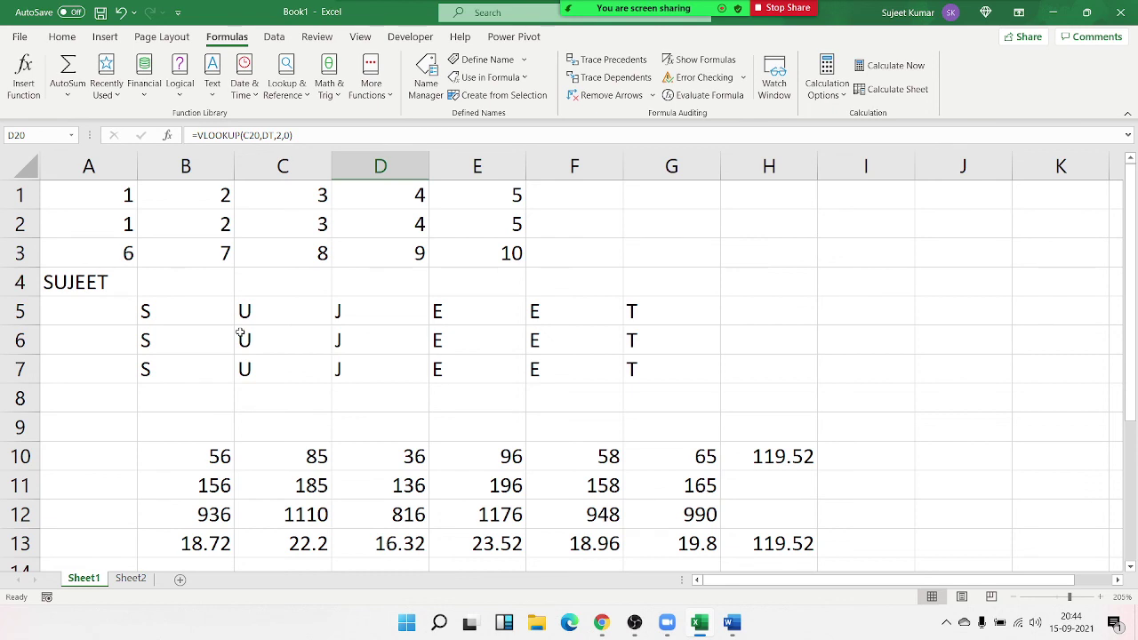
click(344, 511)
scroll(344, 511, down, 1)
scroll(344, 510, up, 1)
scroll(344, 509, down, 4)
scroll(345, 505, up, 1)
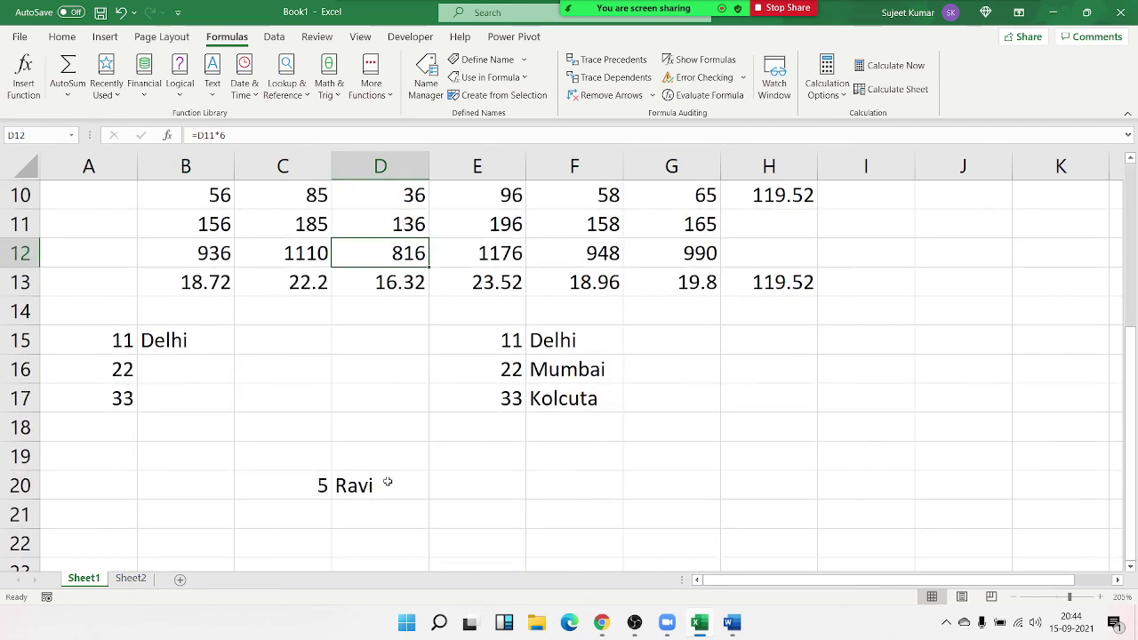
Hide all open windows to show the desktop
key(super+d)
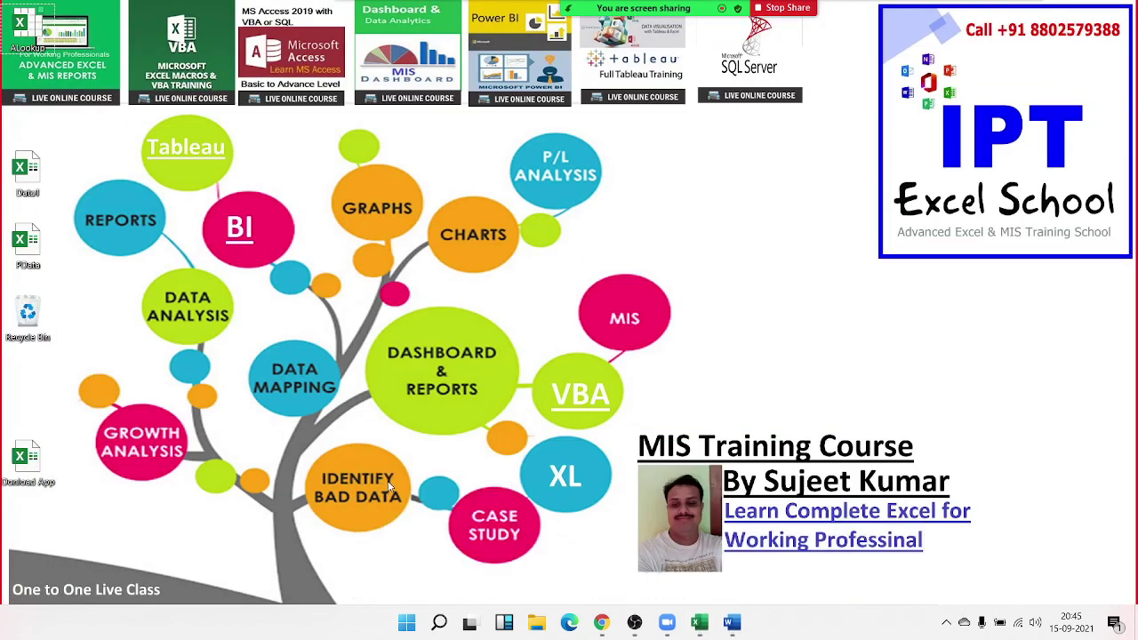
mouse_move(782, 11)
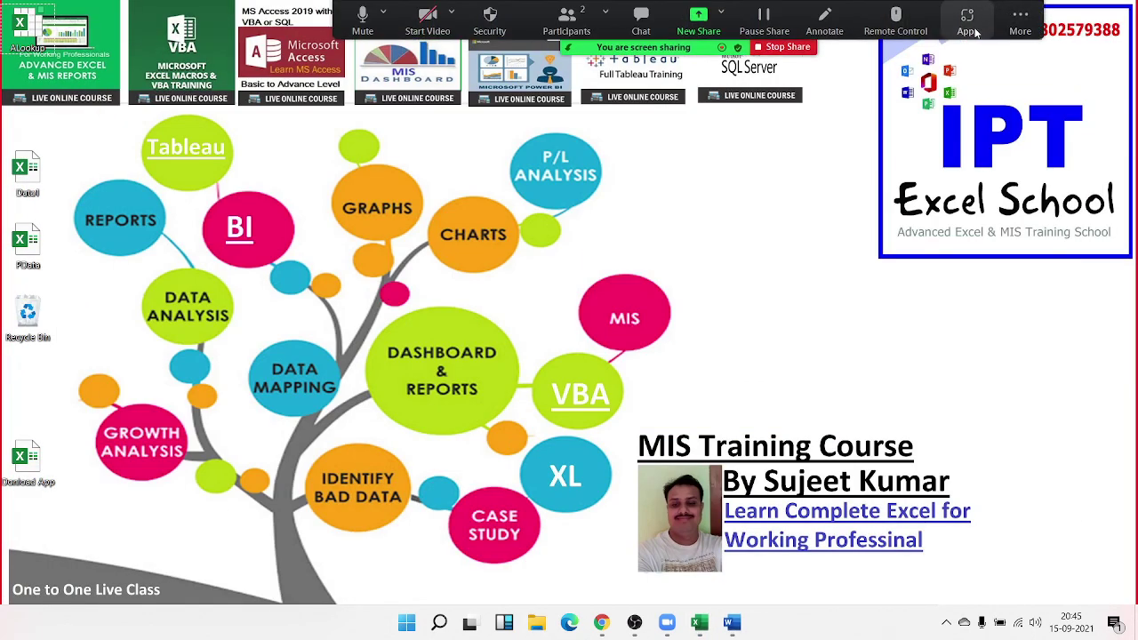